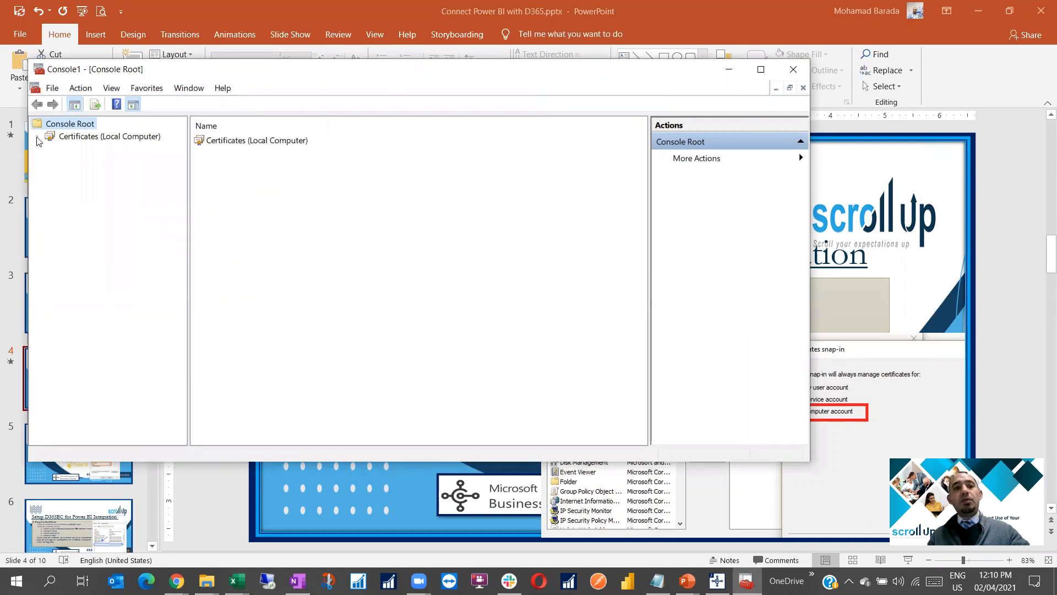
Step: Open the Personal certificates of the local computer and select the last certificate in the list
{"action": "double_click", "coordinate": [88, 142]}
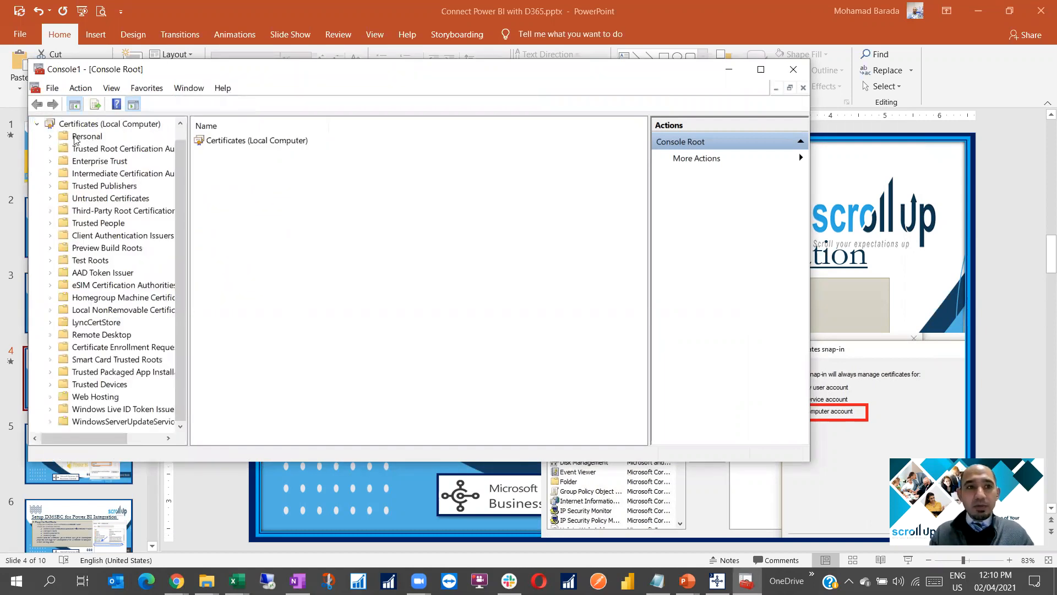
{"action": "left_click", "coordinate": [87, 136]}
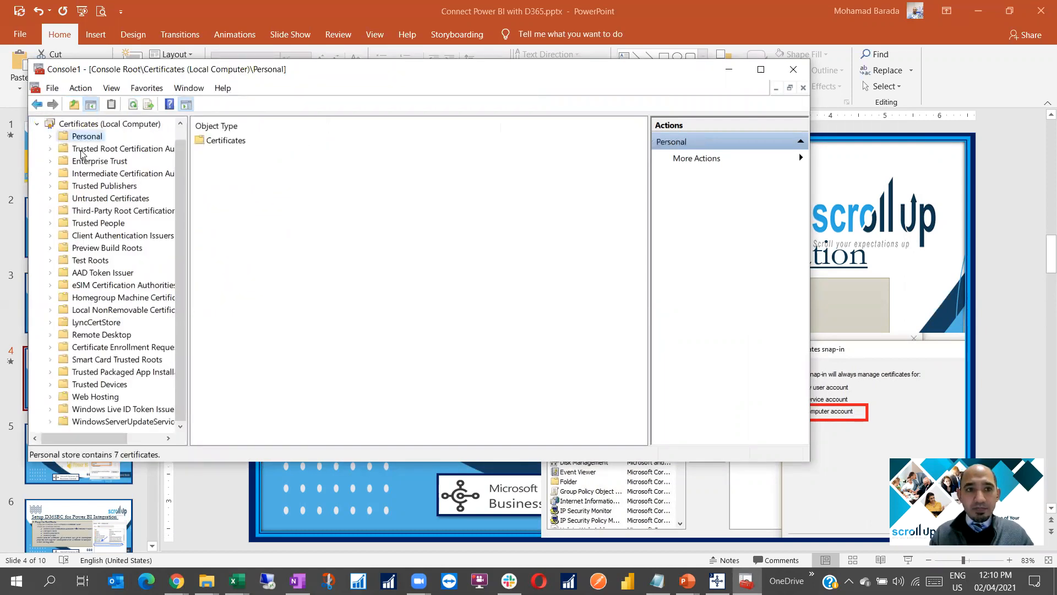
{"action": "left_click", "coordinate": [103, 151]}
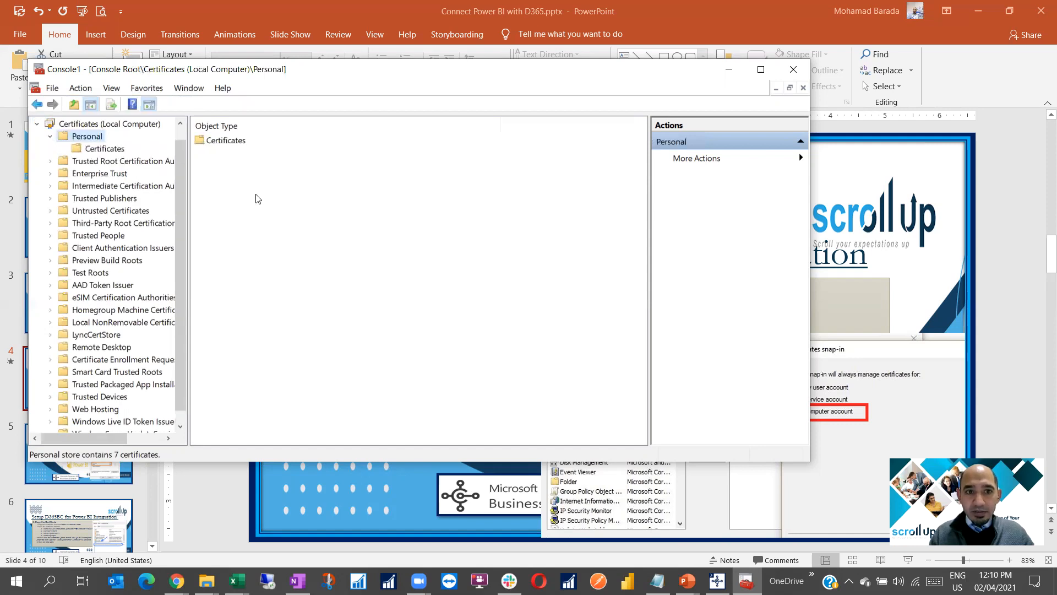
{"action": "left_click", "coordinate": [491, 220]}
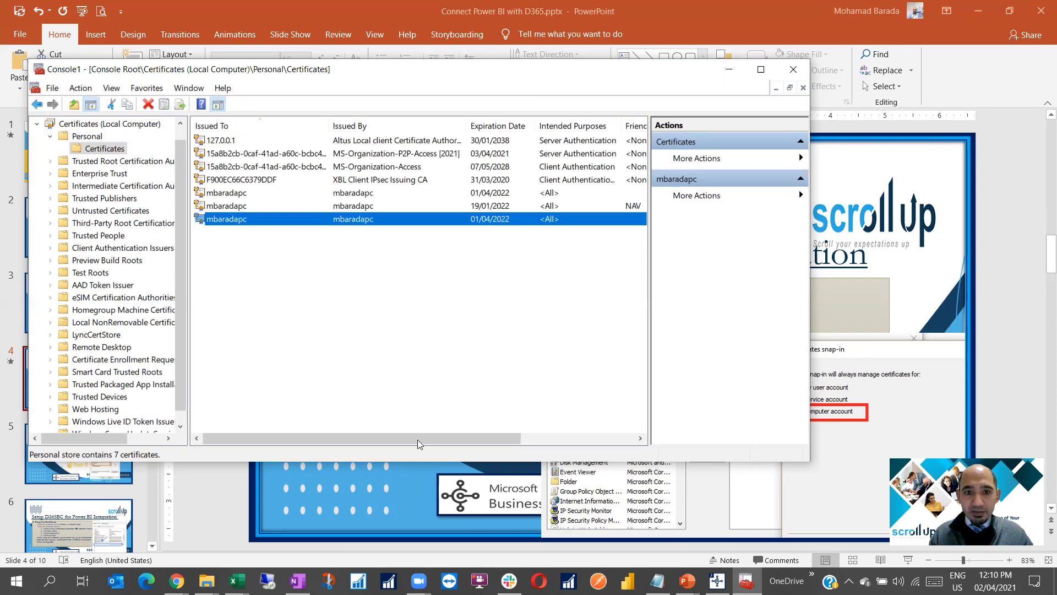
{"action": "left_click_drag", "start_coordinate": [480, 440], "coordinate": [224, 212]}
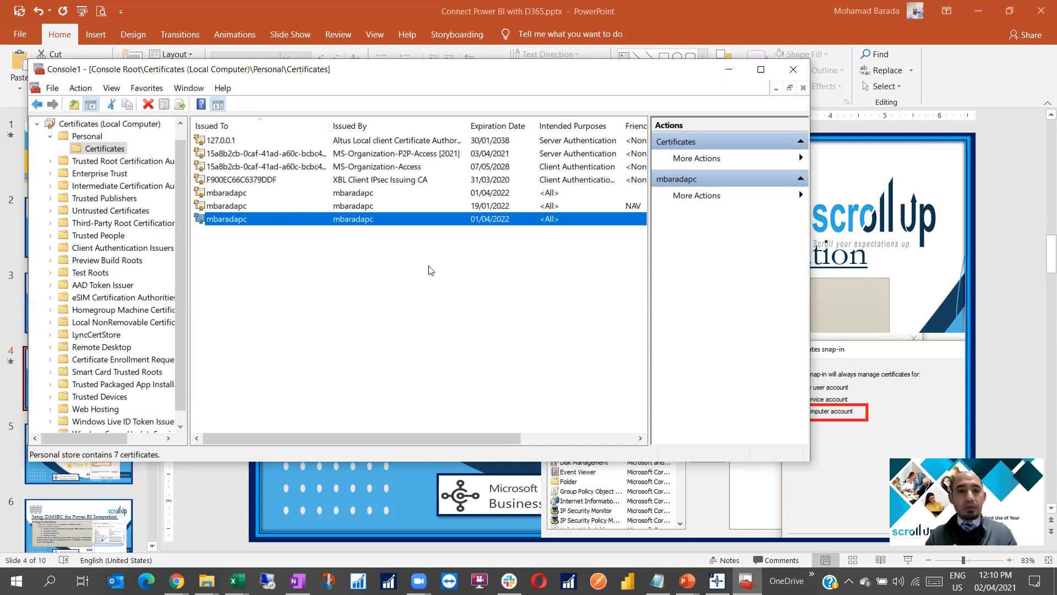
Step: Look through the selected certificate's properties, including Extended Validation, and close them without changes
{"action": "right_click", "coordinate": [304, 221]}
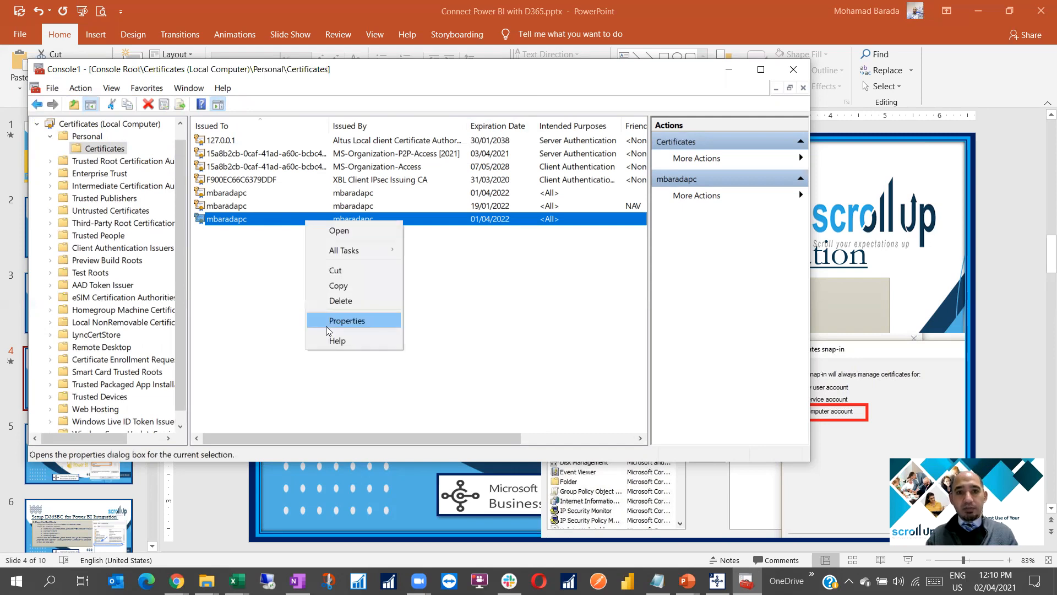
{"action": "left_click", "coordinate": [325, 323]}
{"action": "left_click", "coordinate": [361, 107]}
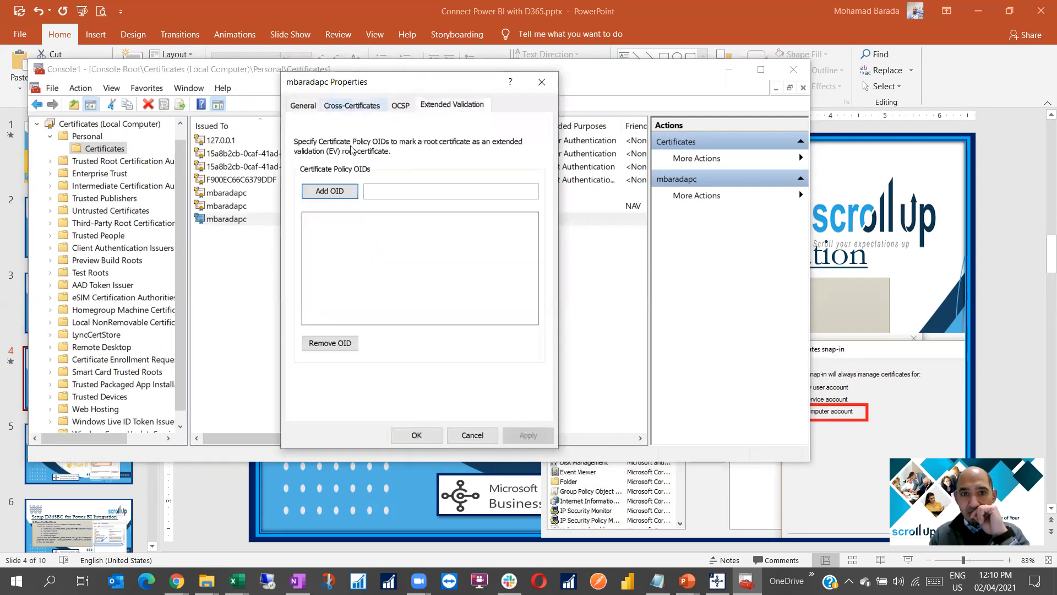
{"action": "key", "text": "Escape"}
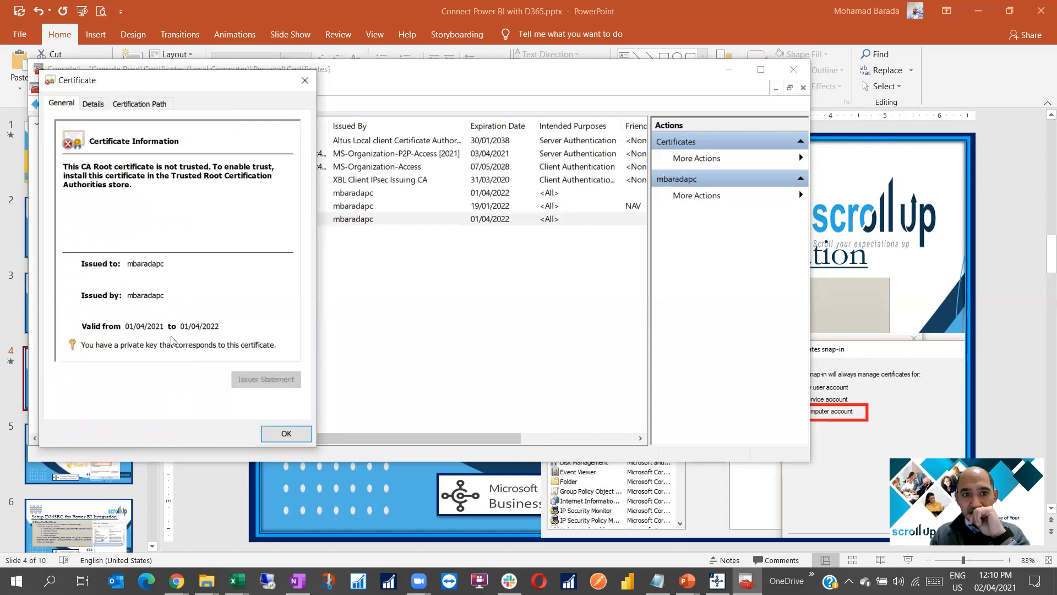
Step: Examine the last certificate's detail fields down to the thumbprint and close the certificate
{"action": "left_click", "coordinate": [92, 111]}
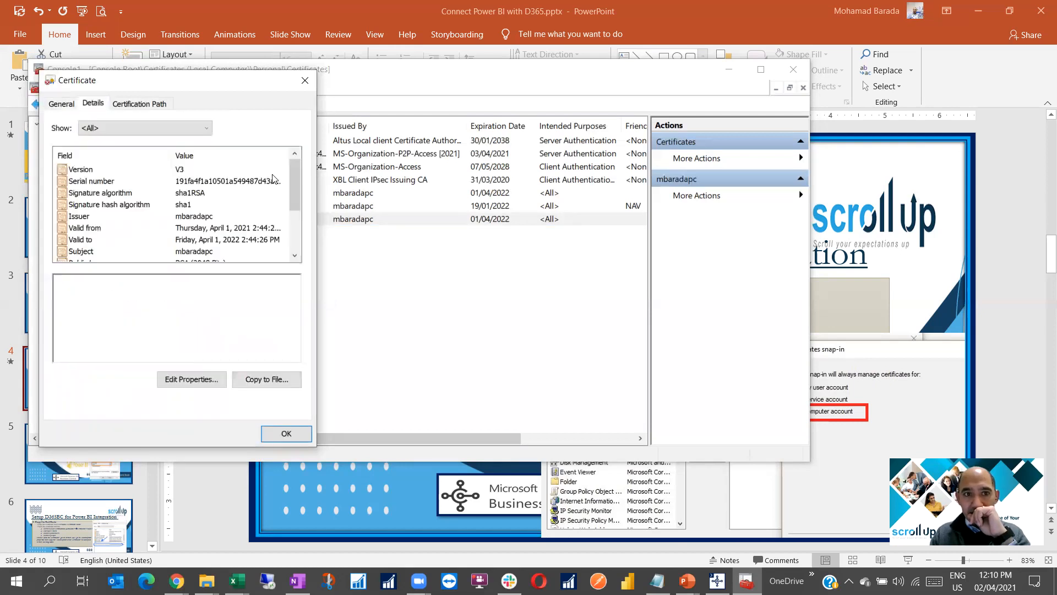
{"action": "left_click_drag", "start_coordinate": [295, 186], "coordinate": [295, 194]}
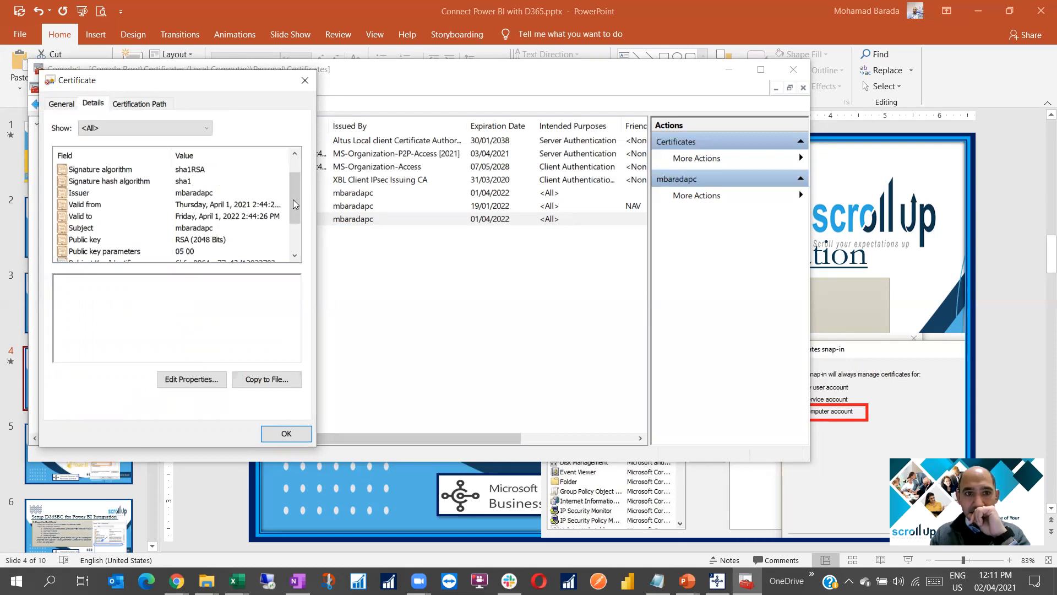
{"action": "left_click_drag", "start_coordinate": [294, 196], "coordinate": [294, 235]}
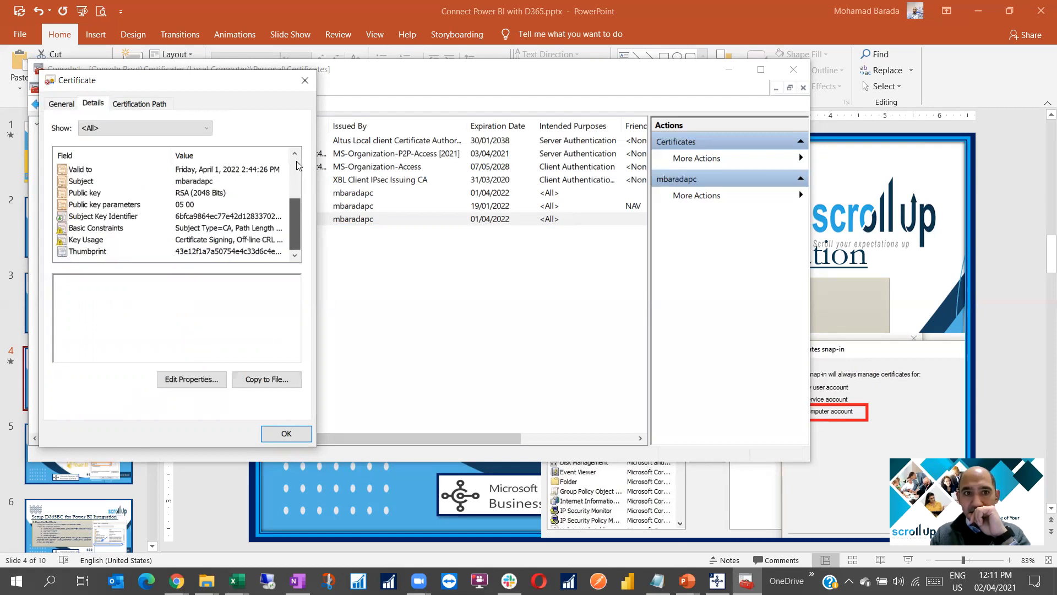
{"action": "left_click_drag", "start_coordinate": [303, 85], "coordinate": [384, 201]}
{"action": "key", "text": "Escape"}
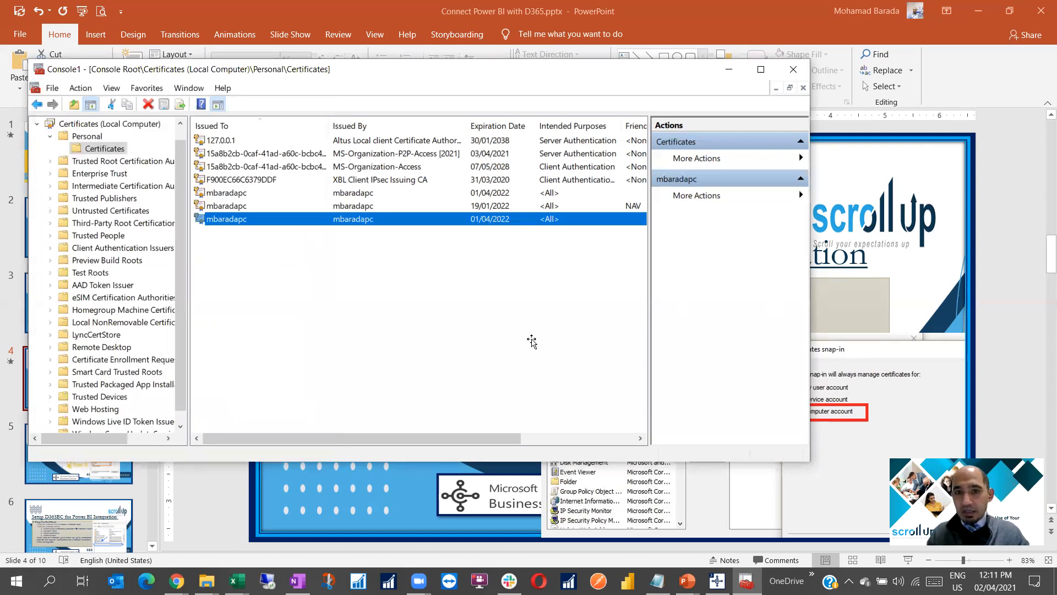
Step: Switch to the PowerPoint presentation, read slide 5 on adding permissions to the certificate, and return to the certificates console
{"action": "key", "text": "alt+Tab"}
{"action": "scroll", "coordinate": [74, 314], "scroll_direction": "down", "scroll_amount": 2}
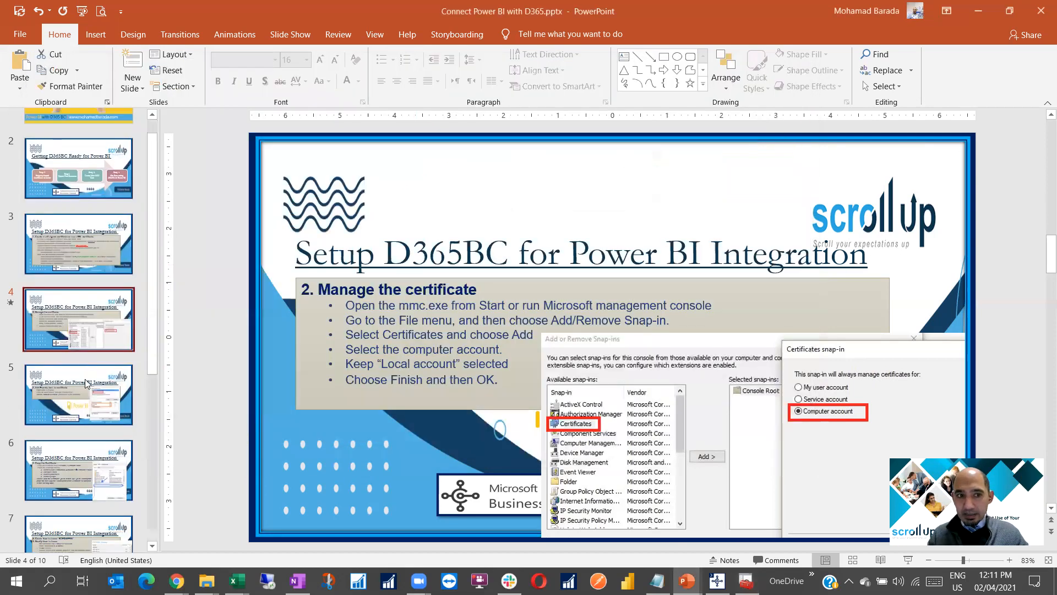
{"action": "left_click", "coordinate": [77, 381]}
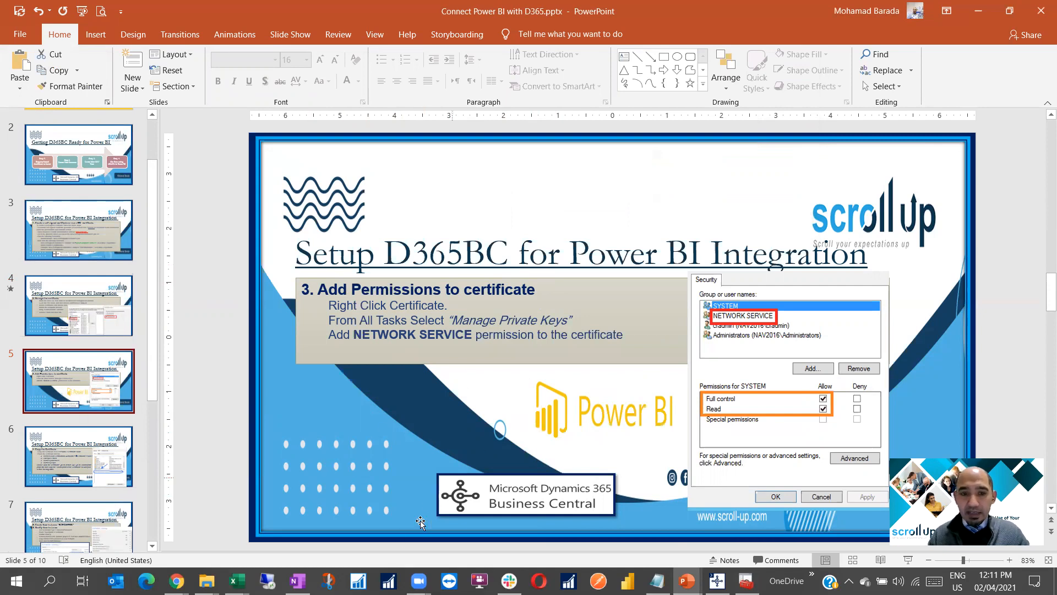
{"action": "left_click", "coordinate": [745, 581]}
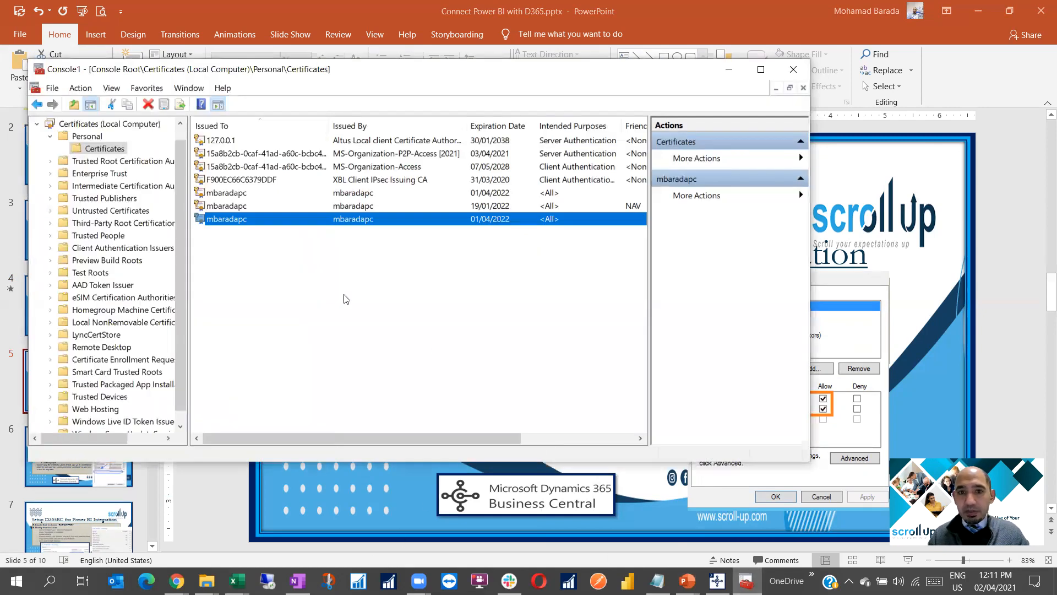
Step: Open the private key permissions of the last Personal certificate and compare its groups, including Administrators, with the PowerPoint slide
{"action": "right_click", "coordinate": [237, 221]}
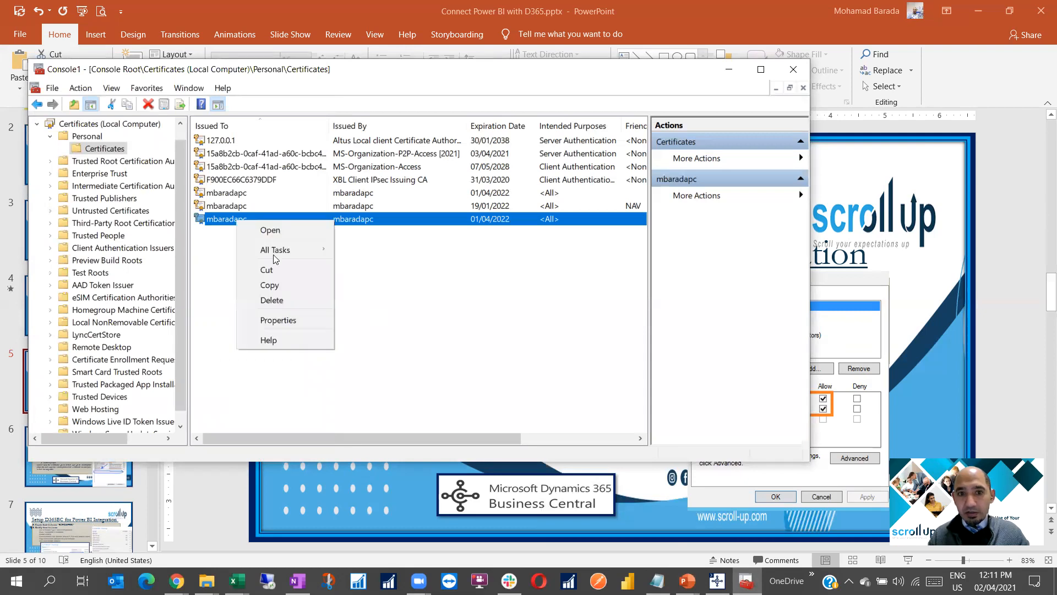
{"action": "mouse_move", "coordinate": [276, 251]}
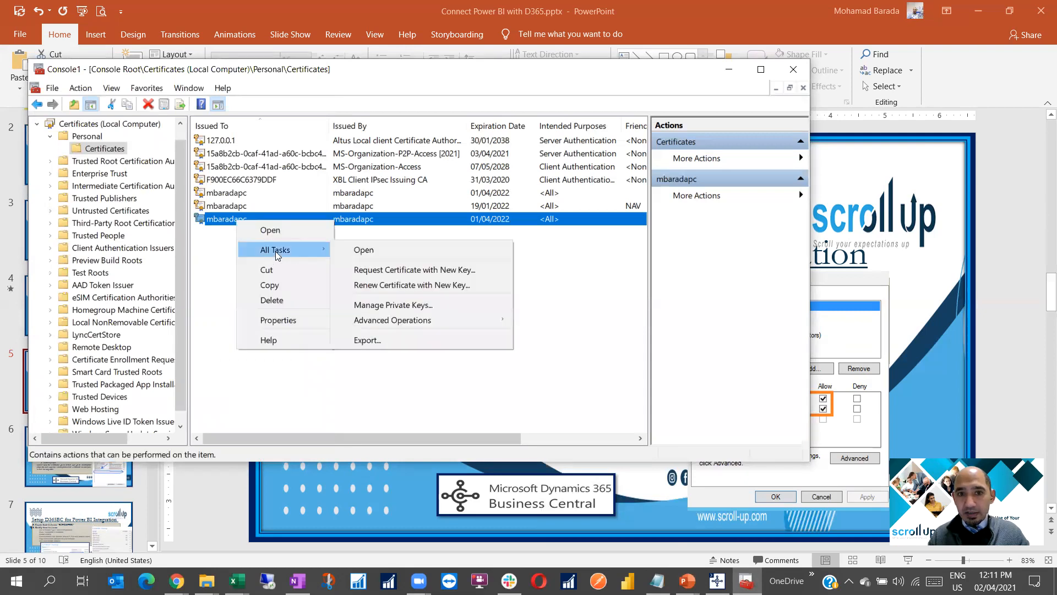
{"action": "left_click", "coordinate": [402, 306]}
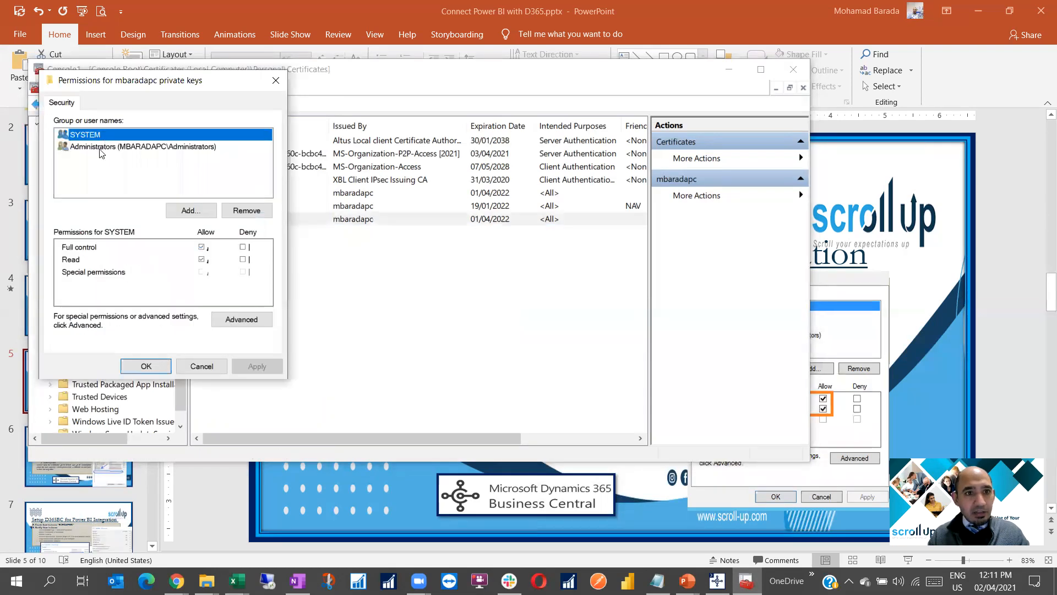
{"action": "left_click", "coordinate": [100, 145]}
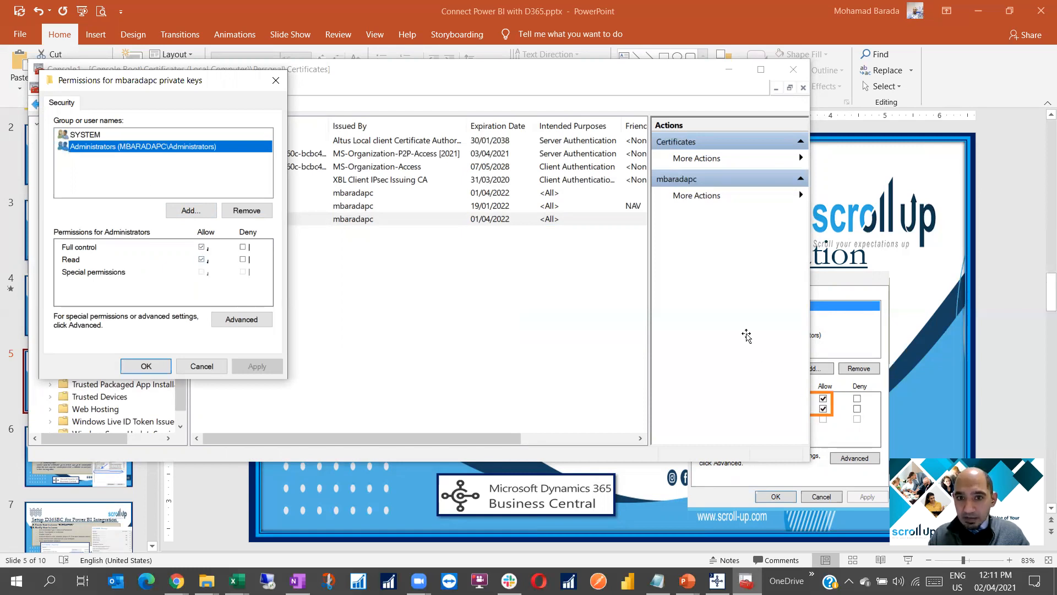
{"action": "key", "text": "alt+Tab"}
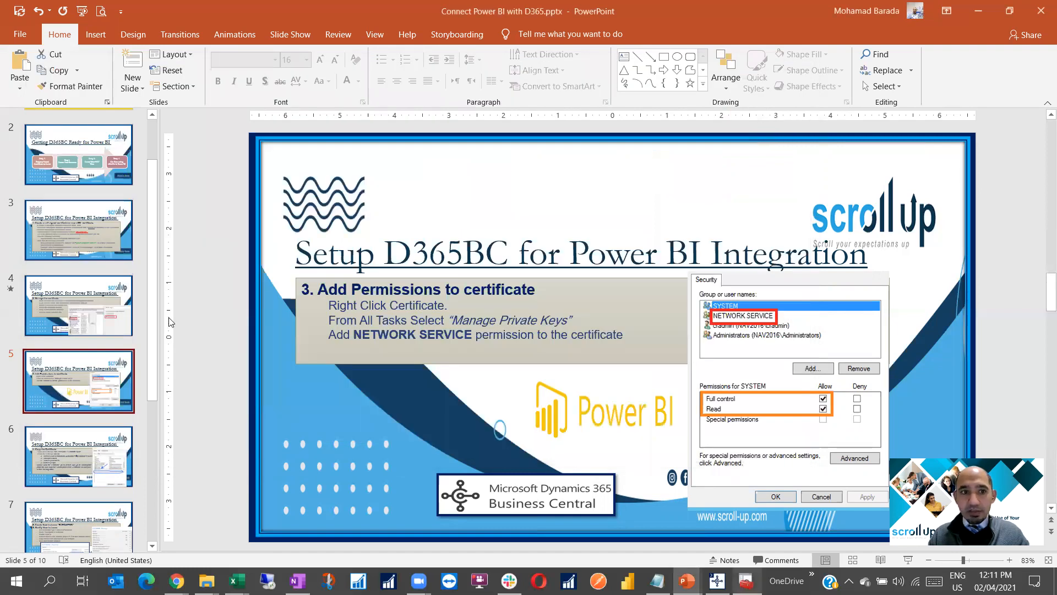
{"action": "key", "text": "alt+Tab"}
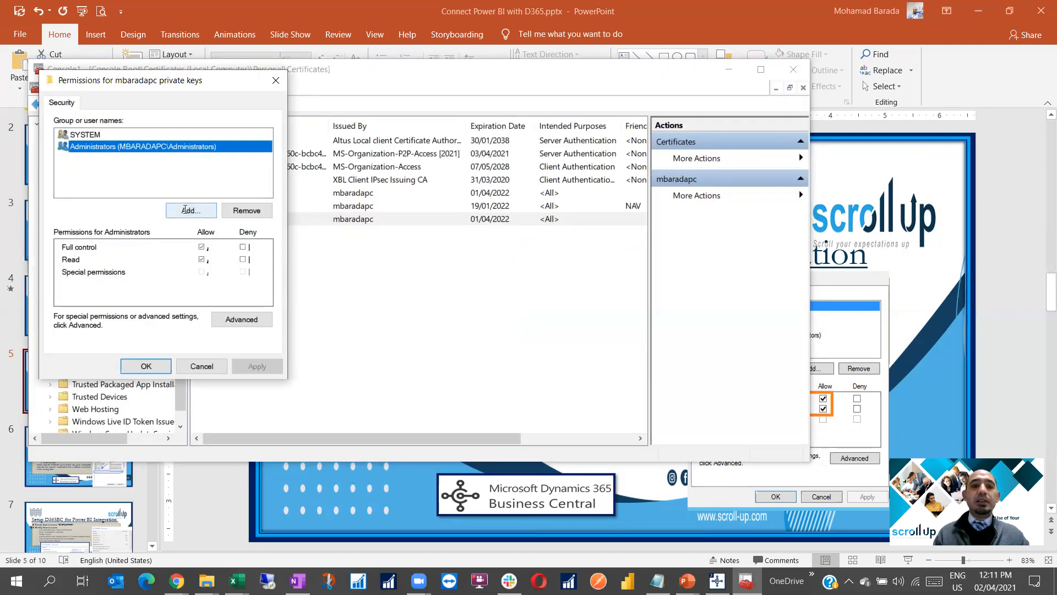
Step: Add NETWORK SERVICE to the certificate's private key permissions, apply the change and close the permissions
{"action": "left_click", "coordinate": [185, 210]}
{"action": "type", "text": "network service"}
{"action": "key", "text": "Return"}
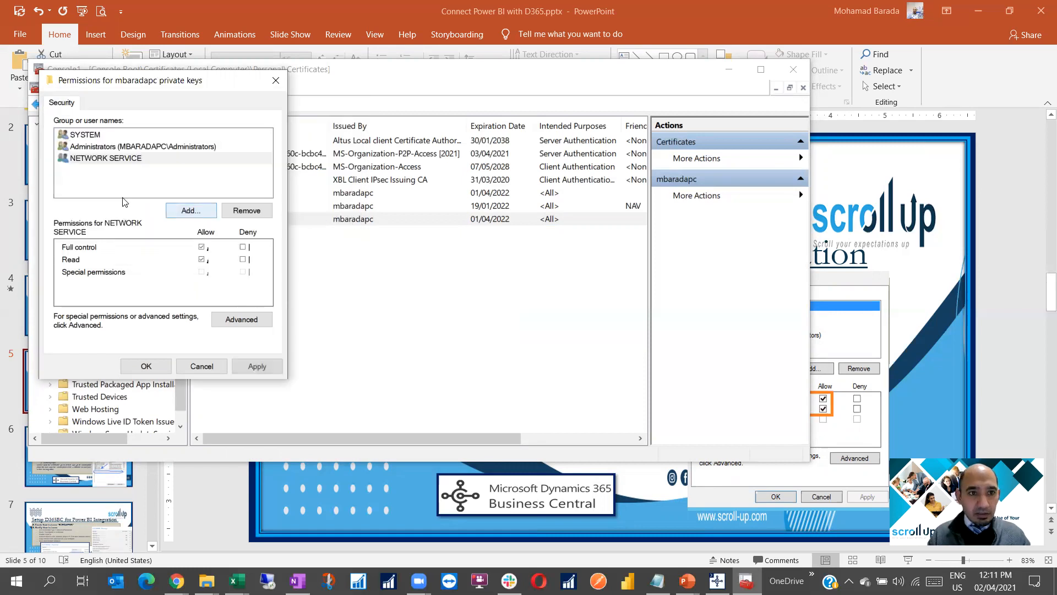
{"action": "left_click", "coordinate": [127, 159]}
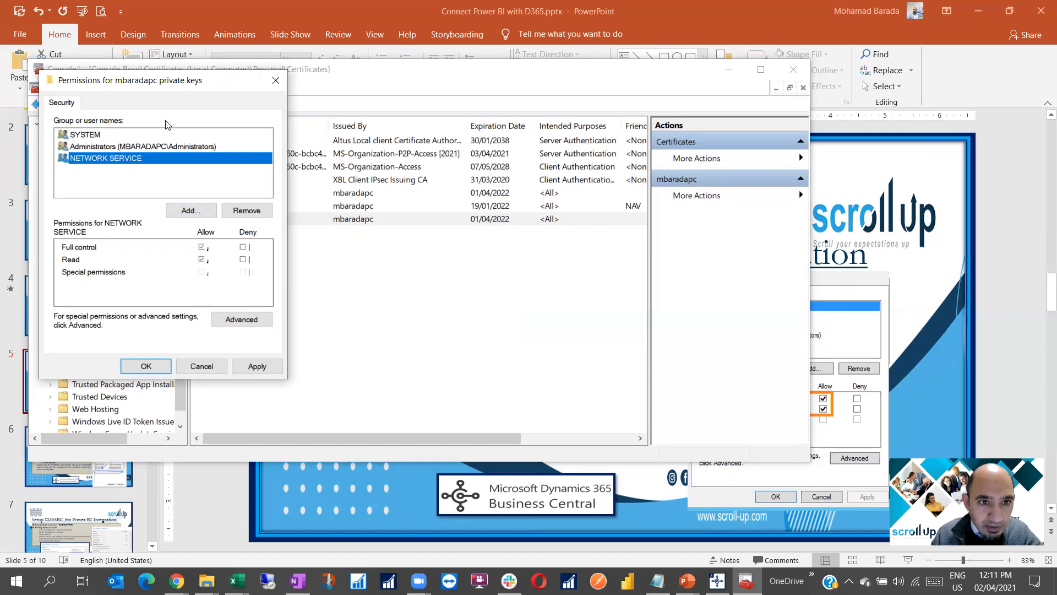
{"action": "left_click", "coordinate": [256, 366]}
{"action": "left_click", "coordinate": [146, 366]}
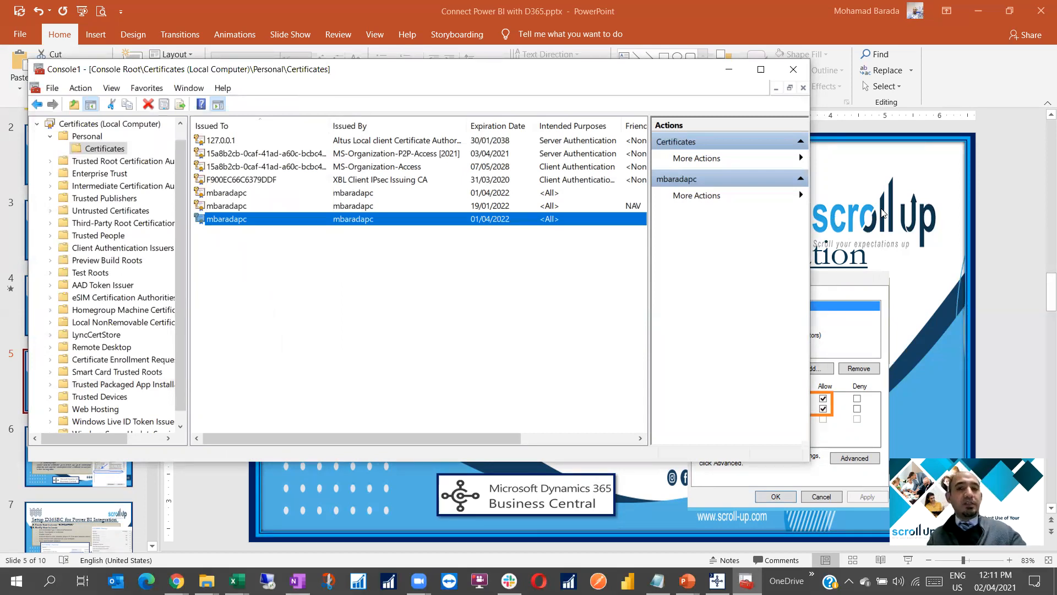
Step: Switch to PowerPoint, read slide 6 on copying the certificate, and return to the certificates console
{"action": "left_click", "coordinate": [877, 177]}
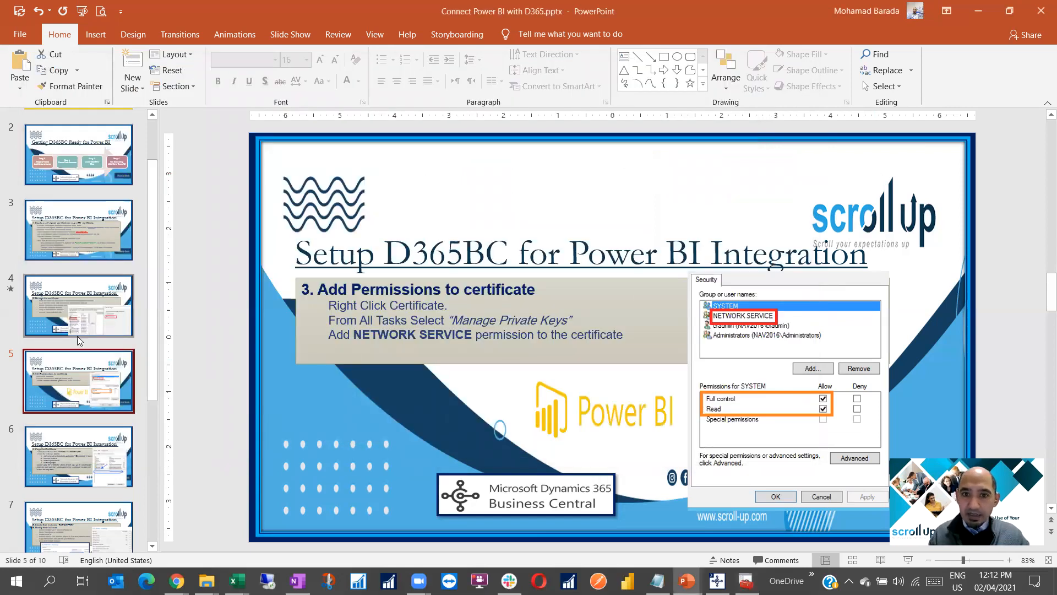
{"action": "key", "text": "Down"}
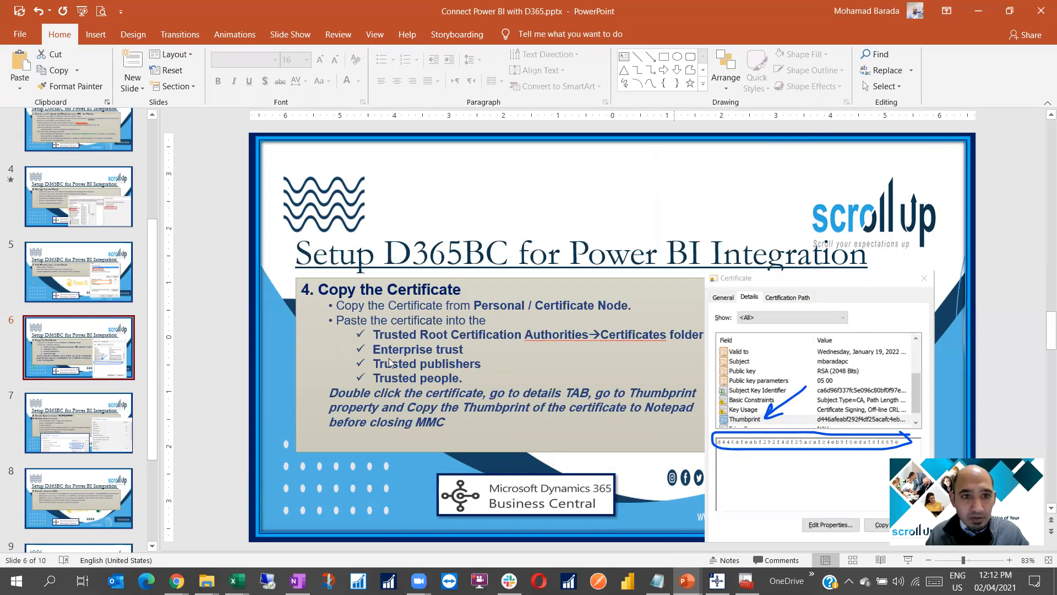
{"action": "key", "text": "alt+Tab"}
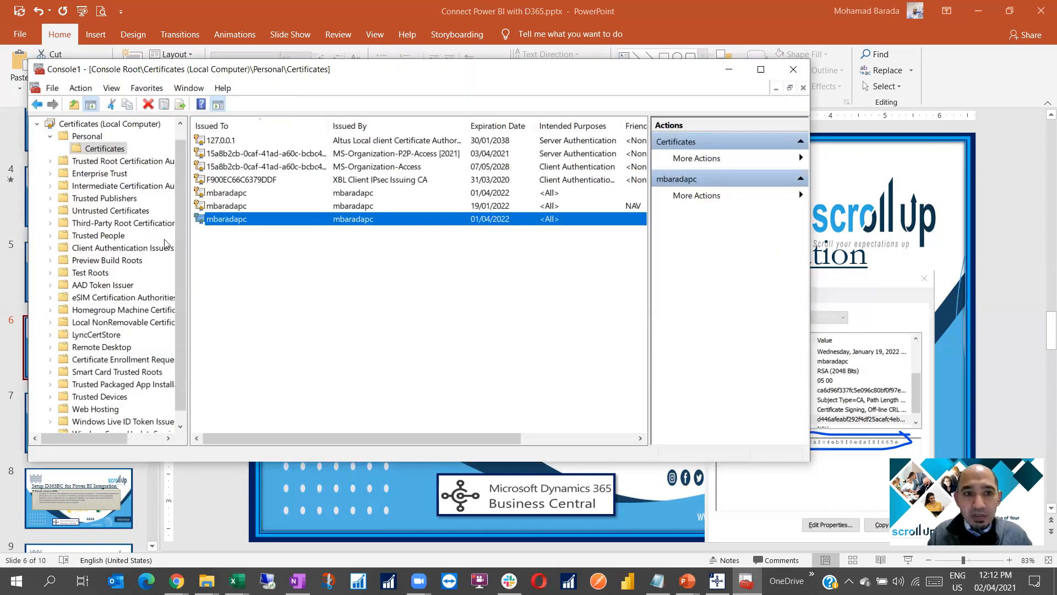
Step: Copy the full Thumbprint value from the details of the last Personal certificate
{"action": "left_click", "coordinate": [89, 104]}
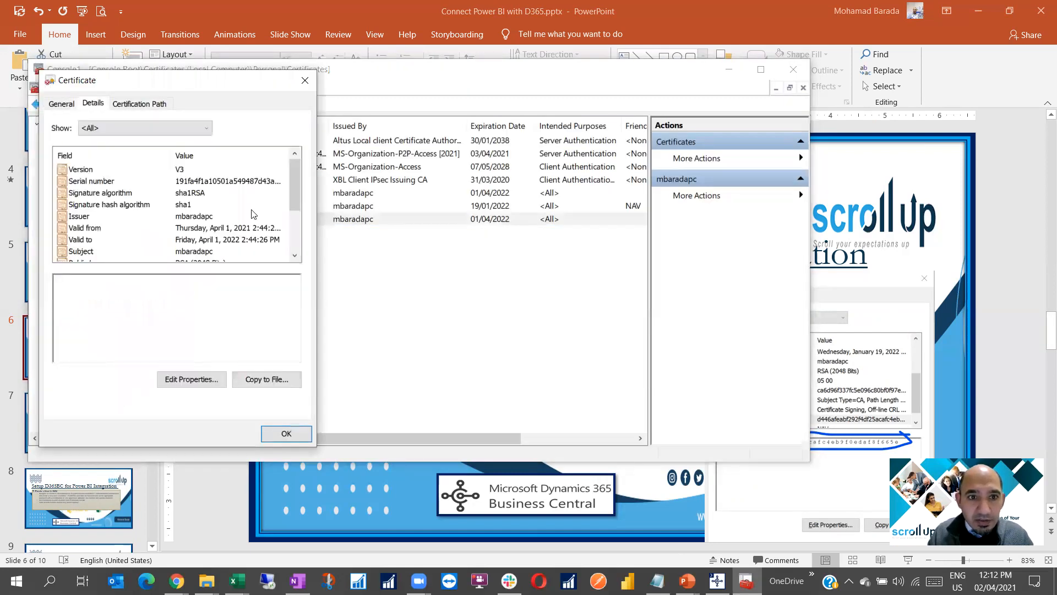
{"action": "scroll", "coordinate": [138, 245], "scroll_direction": "down", "scroll_amount": 2}
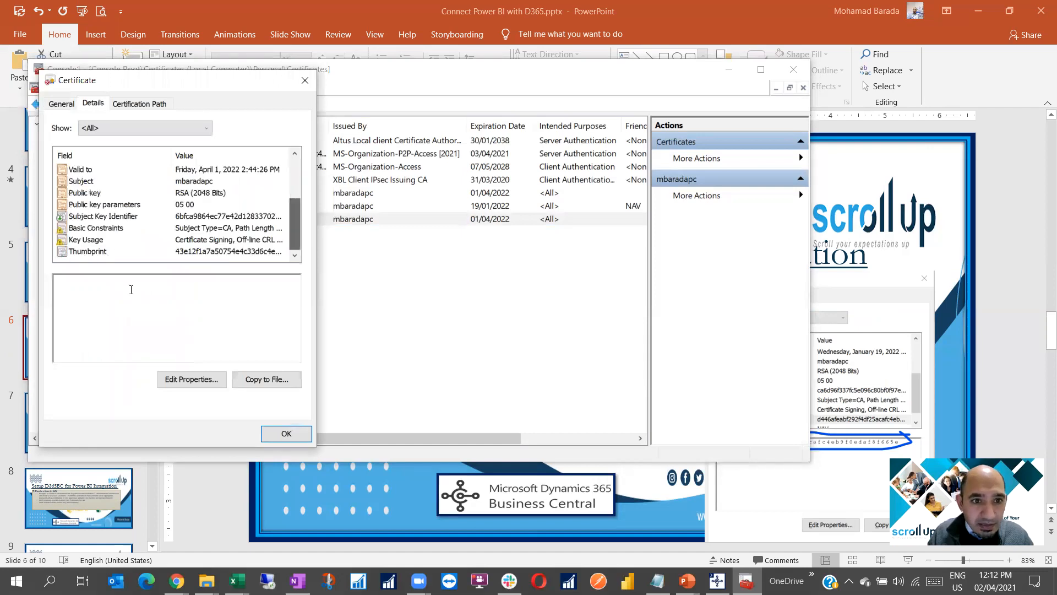
{"action": "left_click", "coordinate": [117, 252]}
{"action": "left_click_drag", "start_coordinate": [278, 279], "coordinate": [27, 281]}
{"action": "key", "text": "ctrl+c"}
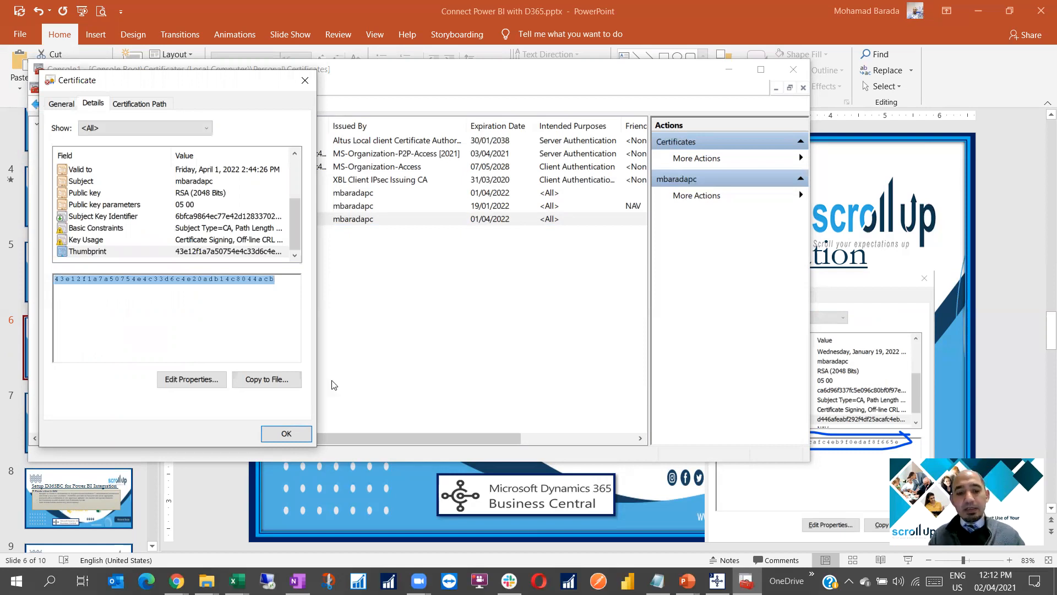
Step: Launch Notepad through the Run dialog and paste the copied certificate thumbprint into the blank document
{"action": "key", "text": "super+r"}
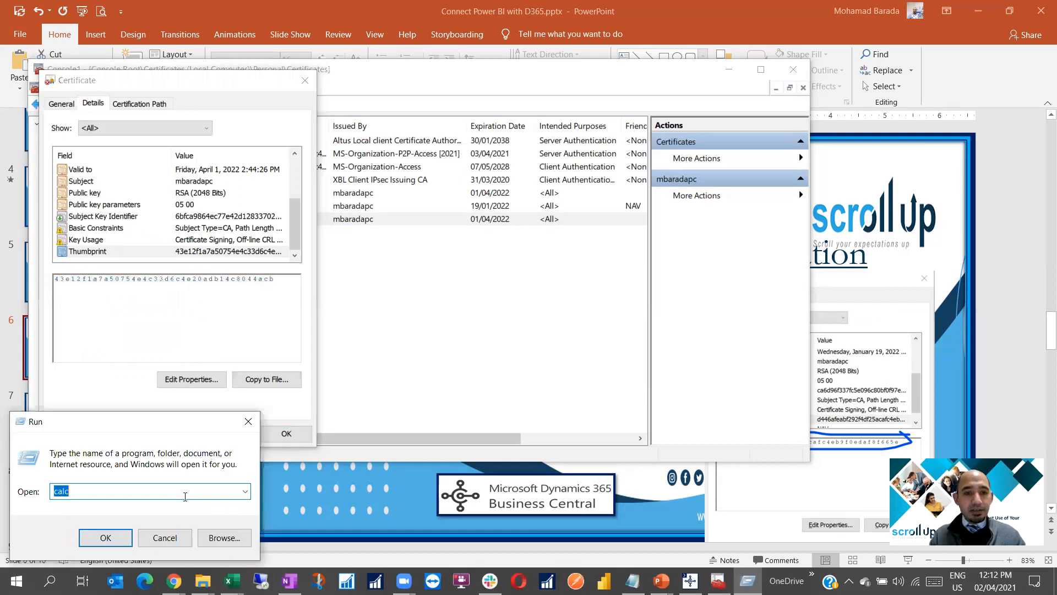
{"action": "left_click", "coordinate": [247, 491]}
{"action": "left_click", "coordinate": [93, 287]}
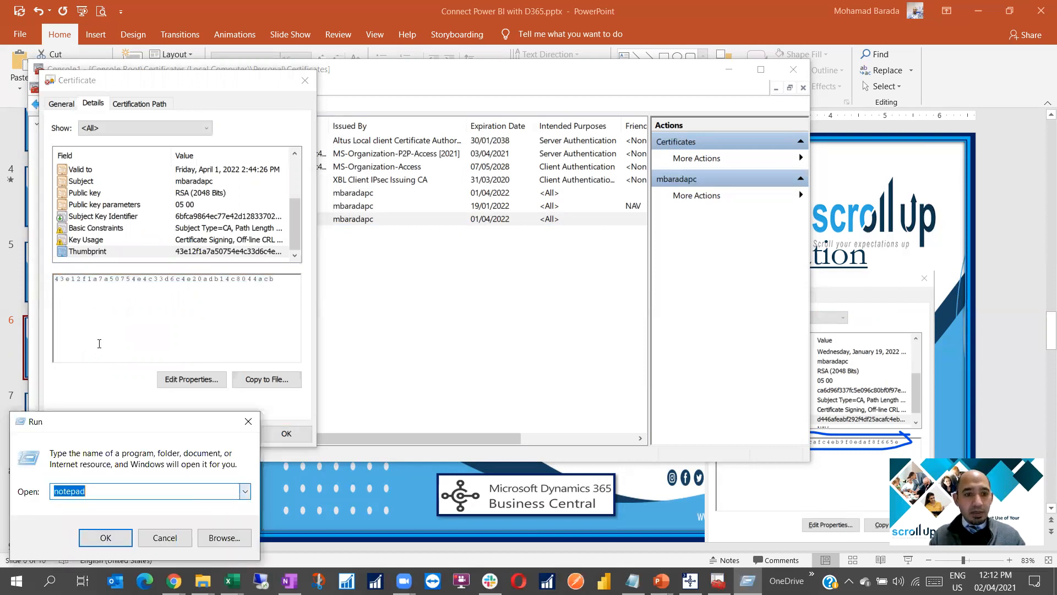
{"action": "left_click", "coordinate": [117, 536]}
{"action": "key", "text": "ctrl+v"}
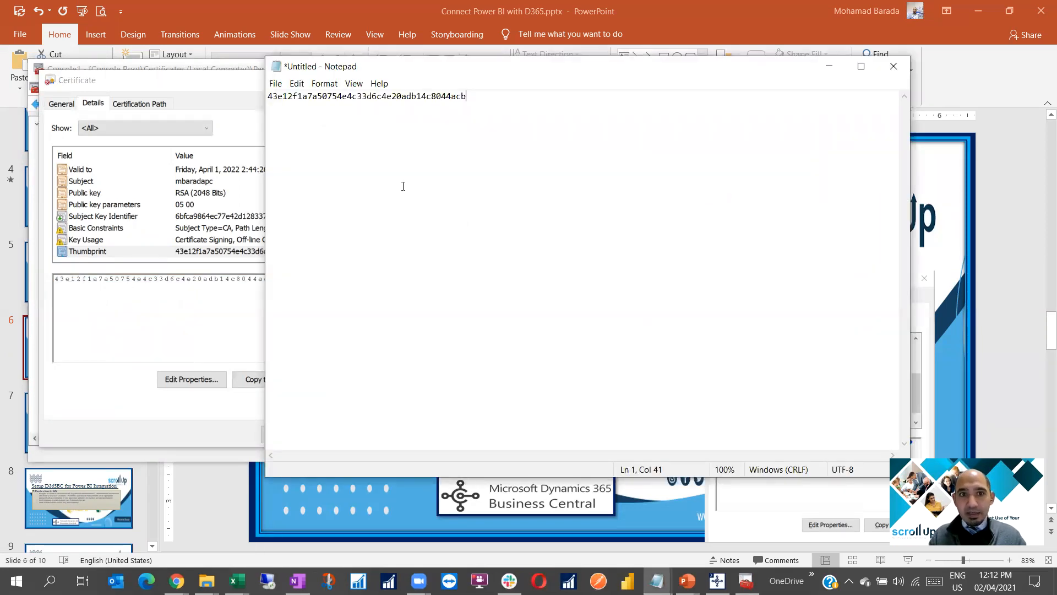
Step: Minimize Notepad and close the certificate's details to return to the Personal certificates list
{"action": "left_click_drag", "start_coordinate": [406, 60], "coordinate": [831, 248]}
{"action": "left_click", "coordinate": [829, 253]}
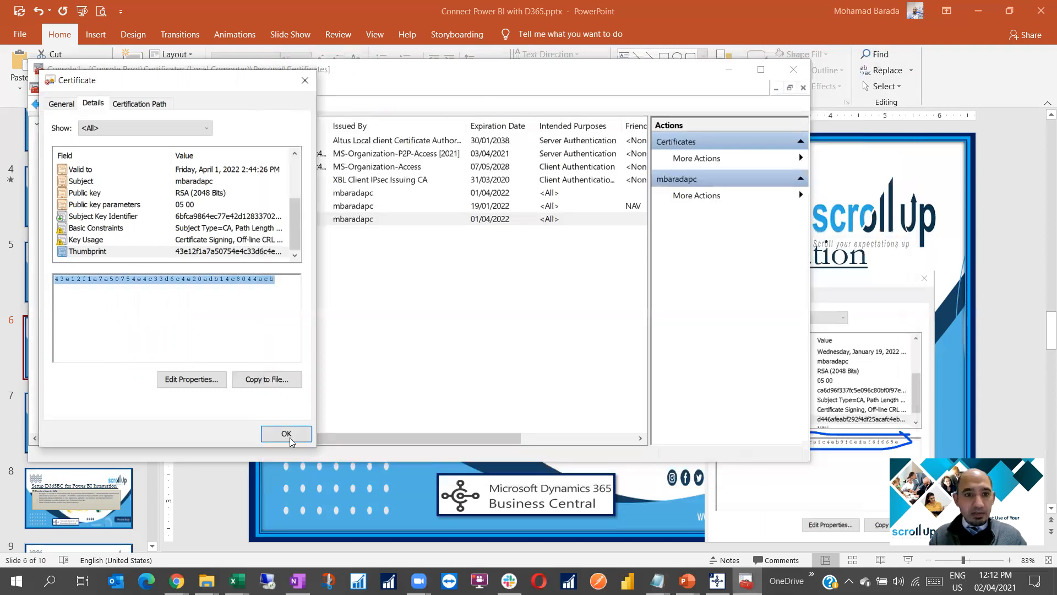
{"action": "key", "text": "Return"}
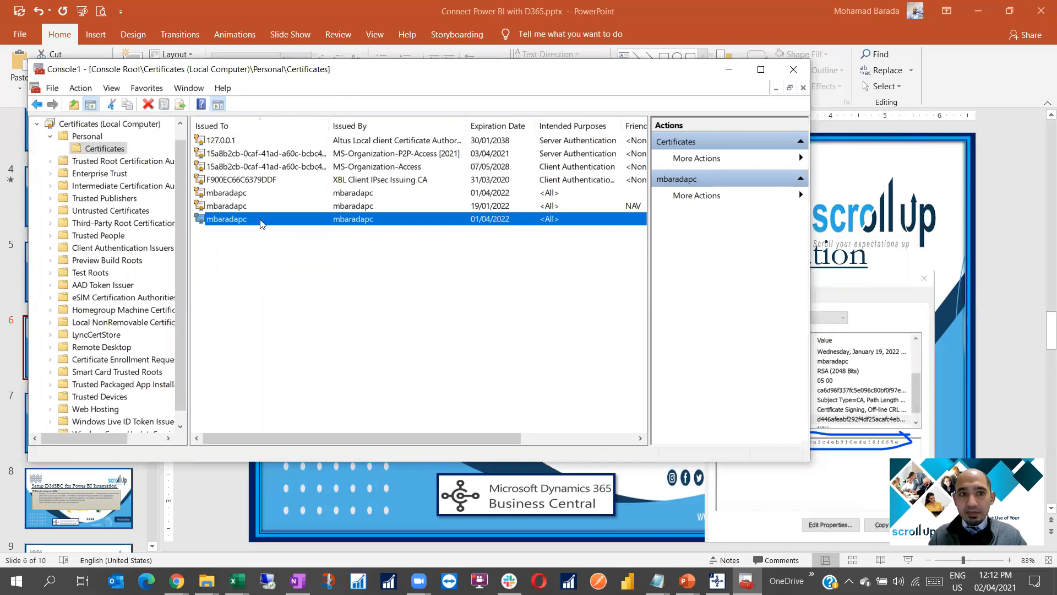
Step: Switch to PowerPoint to read slide 6's list of target folders, and place the certificates console beside the slide text
{"action": "left_click", "coordinate": [879, 187]}
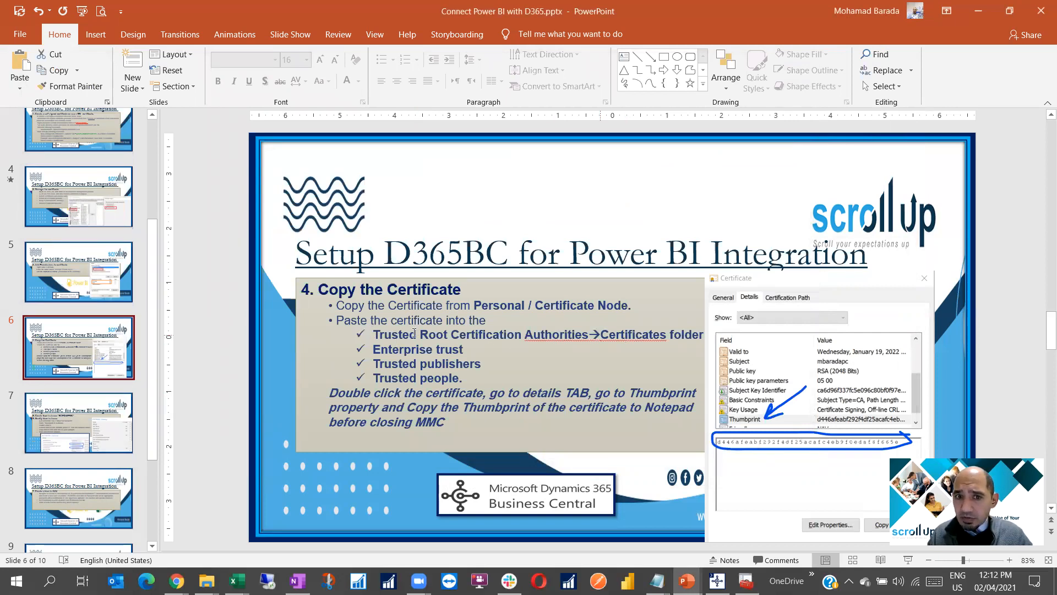
{"action": "left_click", "coordinate": [509, 336]}
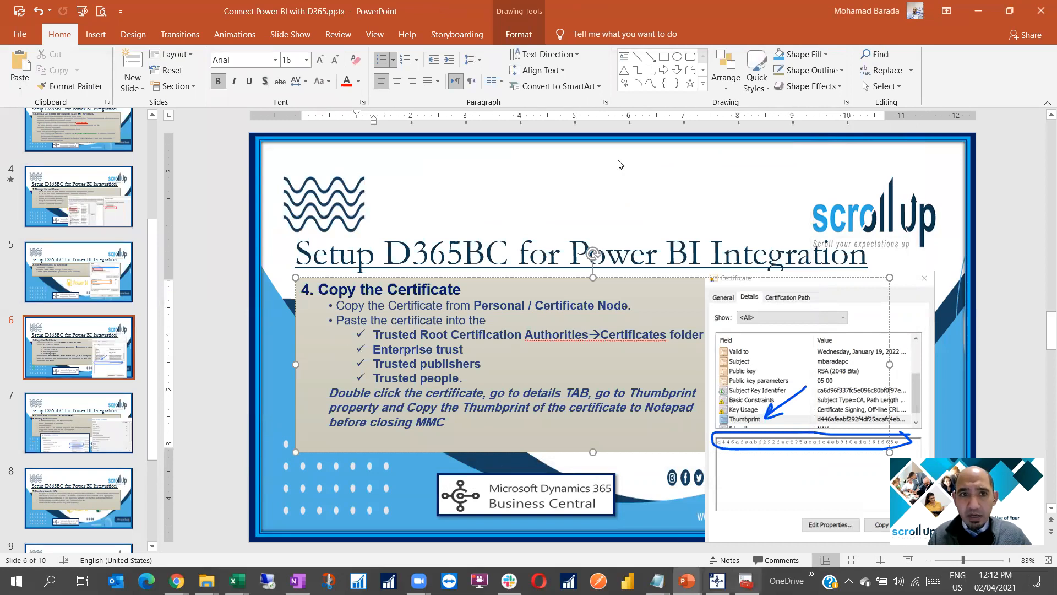
{"action": "key", "text": "alt+Tab"}
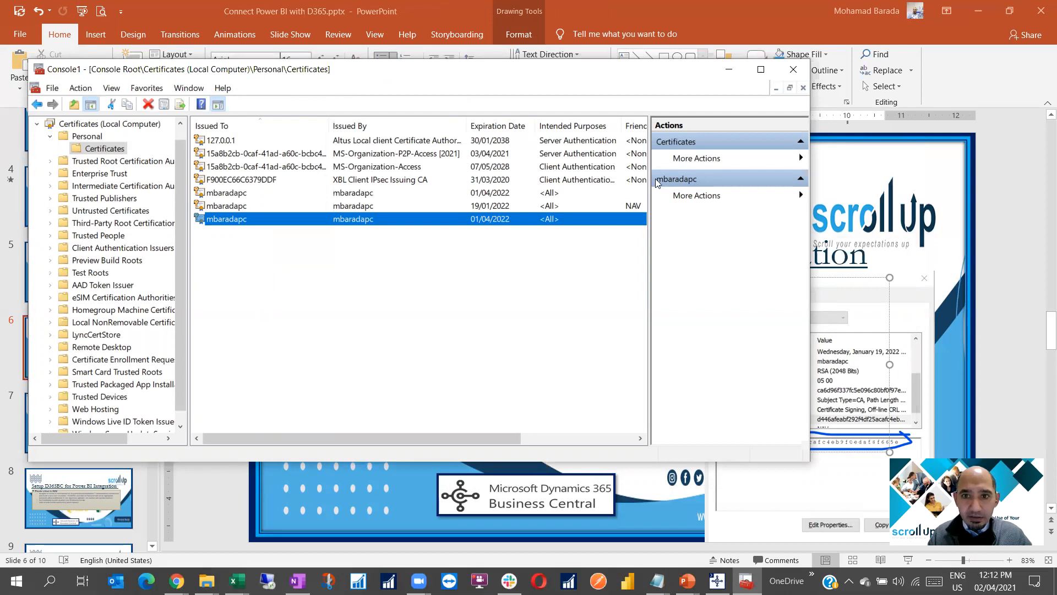
{"action": "left_click_drag", "start_coordinate": [339, 77], "coordinate": [728, 76]}
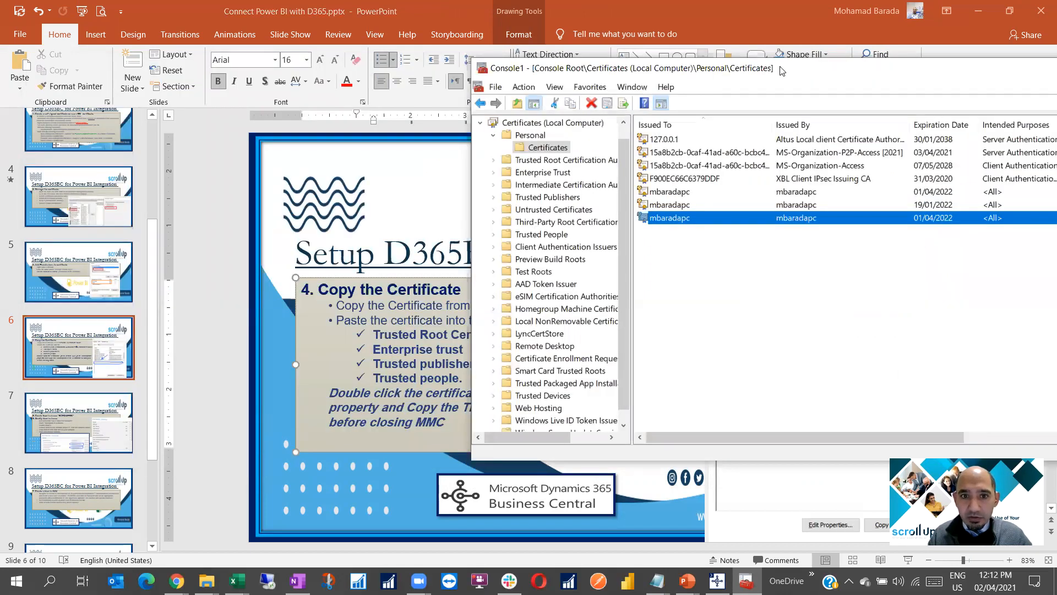
Step: Try to copy the last Personal certificate and paste it within the Trusted Root Certification Authorities certificates list
{"action": "right_click", "coordinate": [774, 210]}
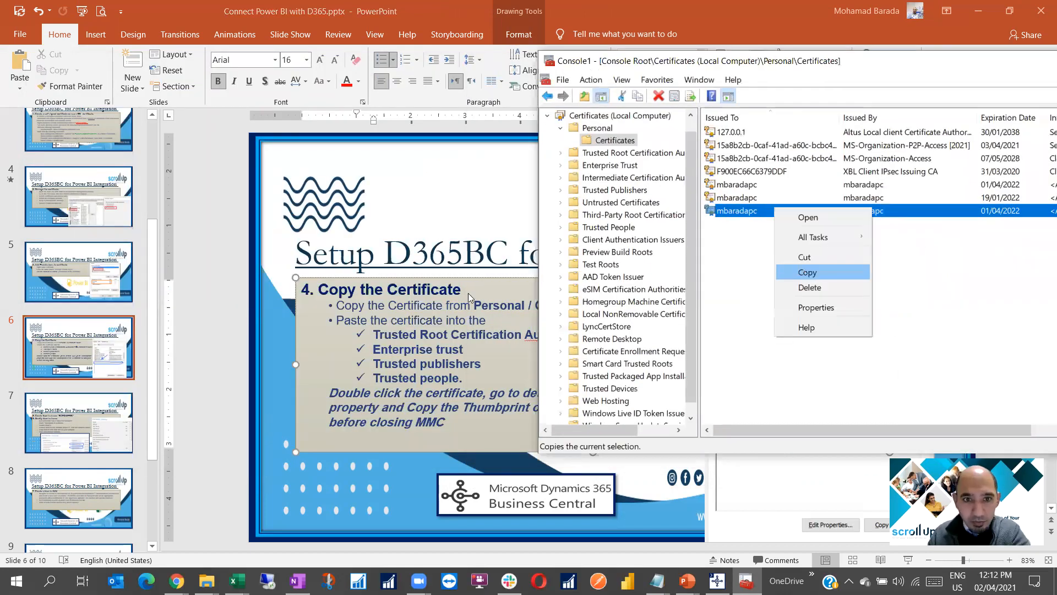
{"action": "left_click", "coordinate": [805, 272]}
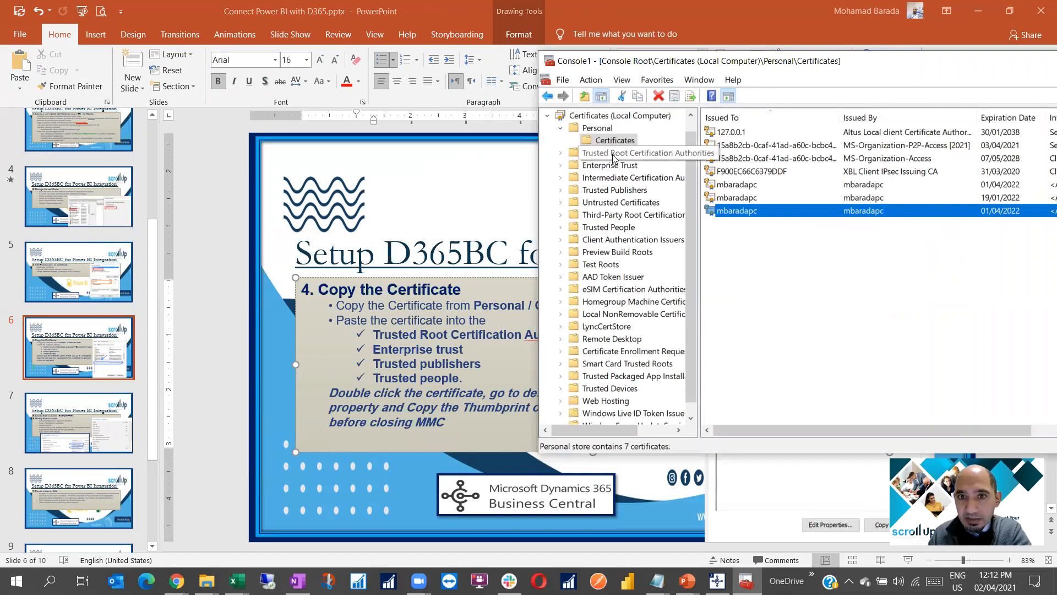
{"action": "left_click", "coordinate": [561, 154]}
{"action": "left_click", "coordinate": [607, 165]}
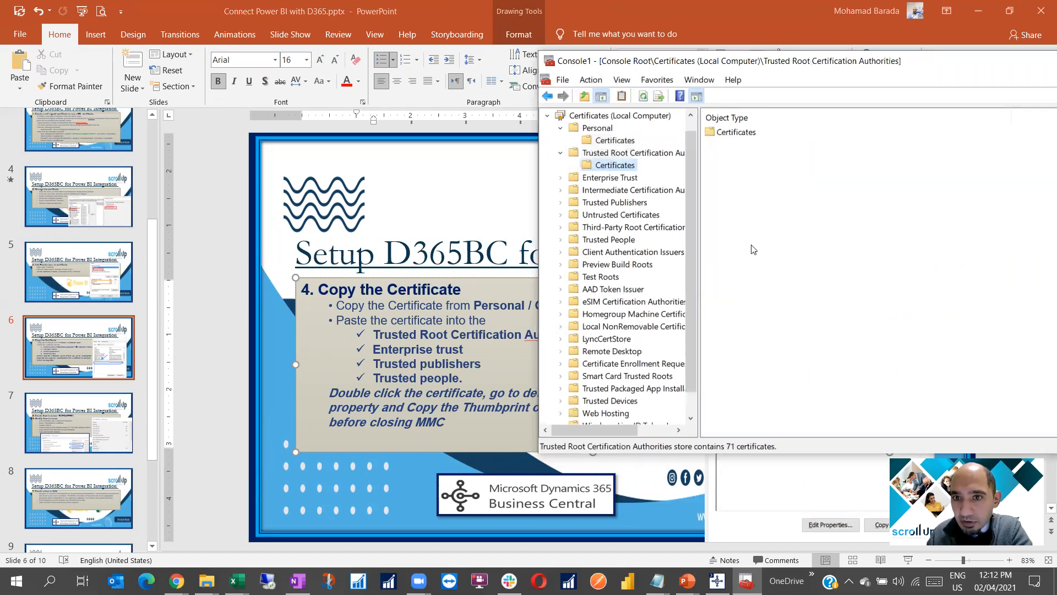
{"action": "right_click", "coordinate": [763, 328]}
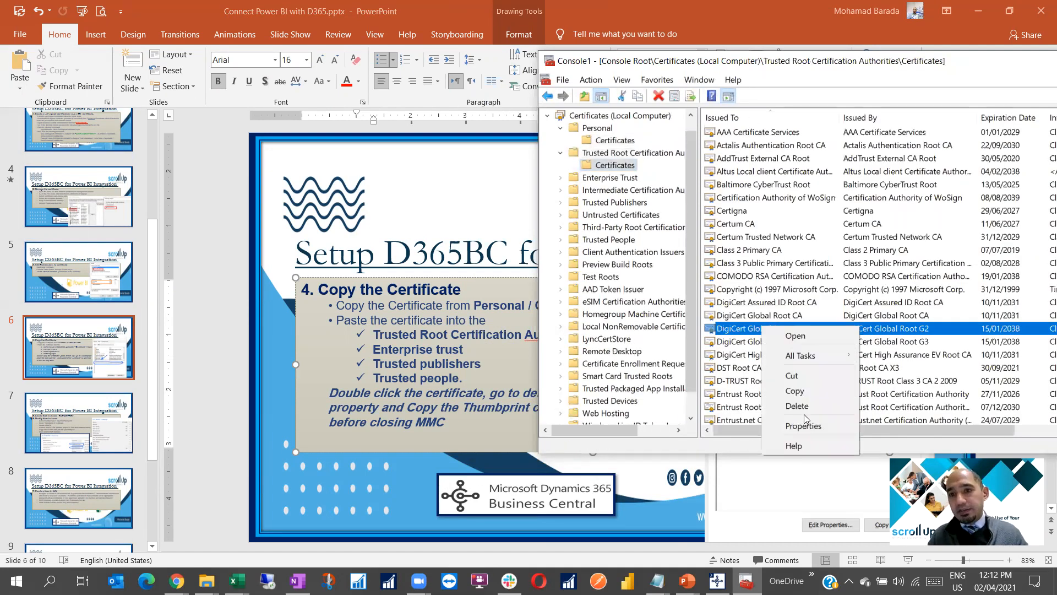
{"action": "left_click", "coordinate": [757, 303]}
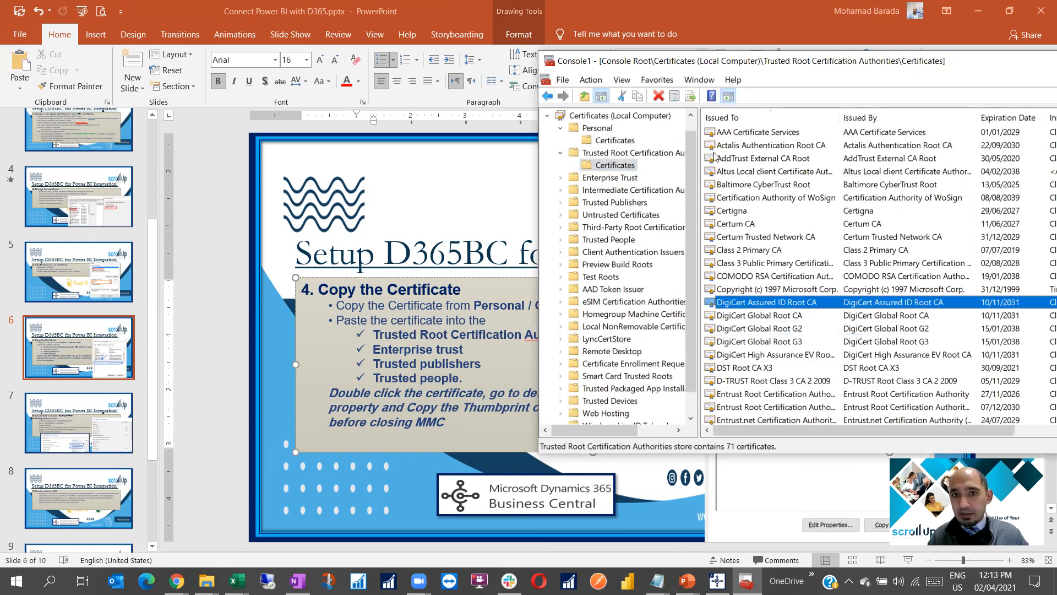
{"action": "left_click", "coordinate": [589, 80]}
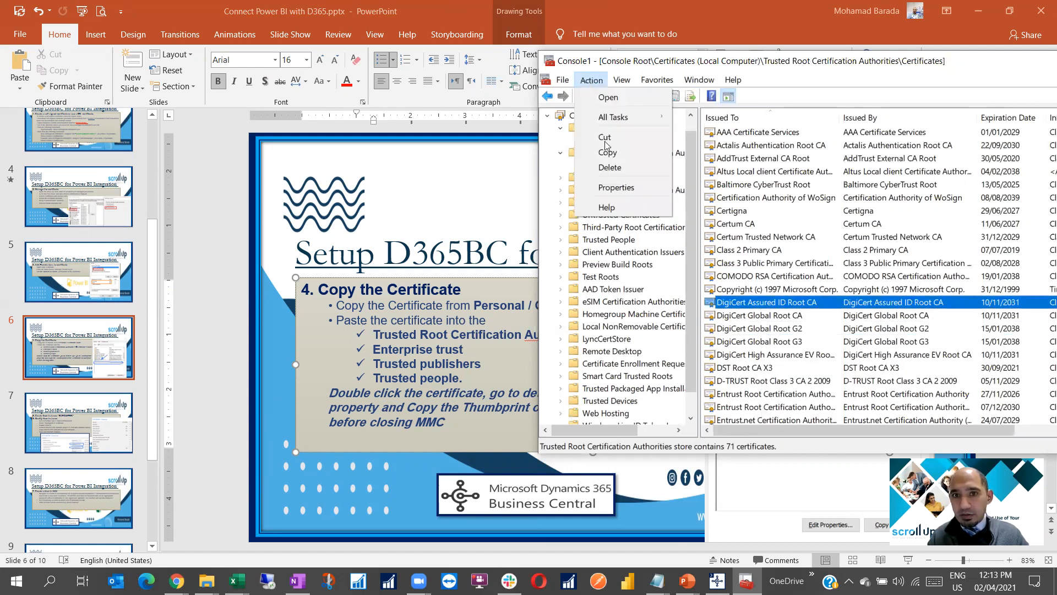
{"action": "left_click", "coordinate": [560, 154]}
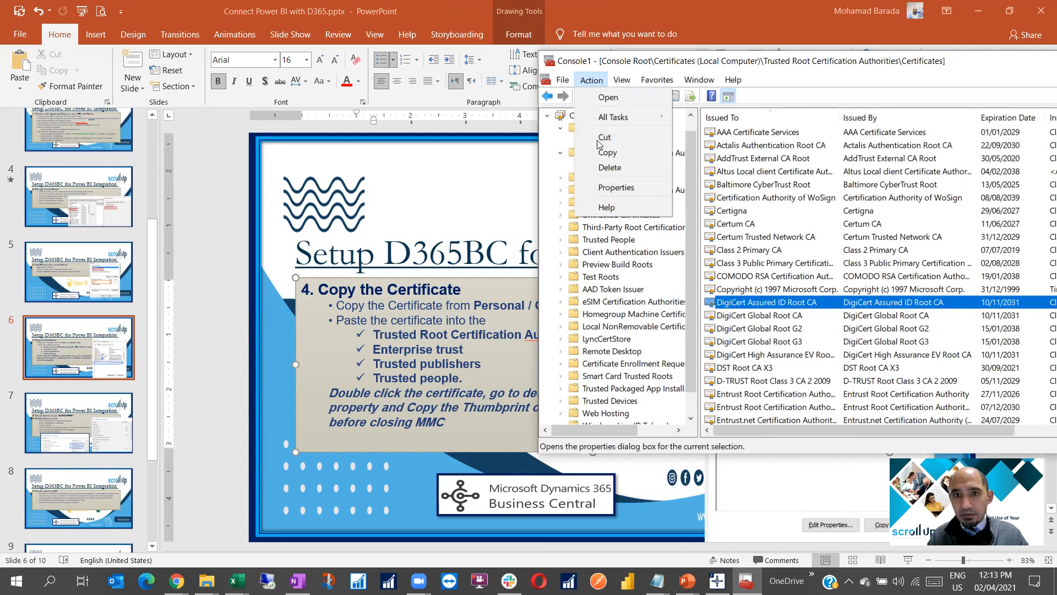
Step: Copy the last Personal certificate and paste it into the Certificates folder of Trusted Root Certification Authorities
{"action": "left_click", "coordinate": [732, 210]}
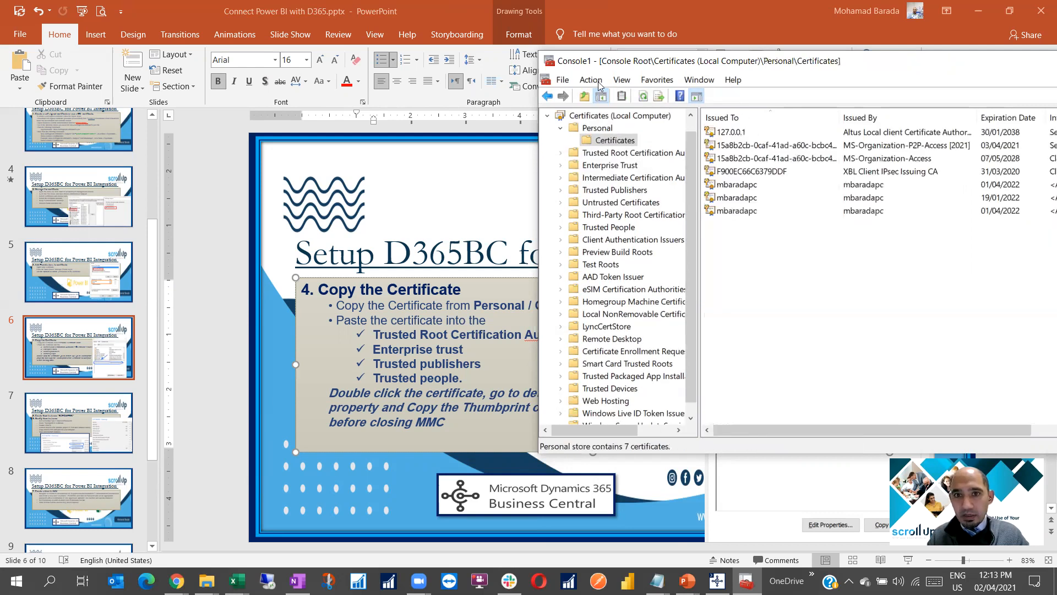
{"action": "left_click", "coordinate": [598, 81]}
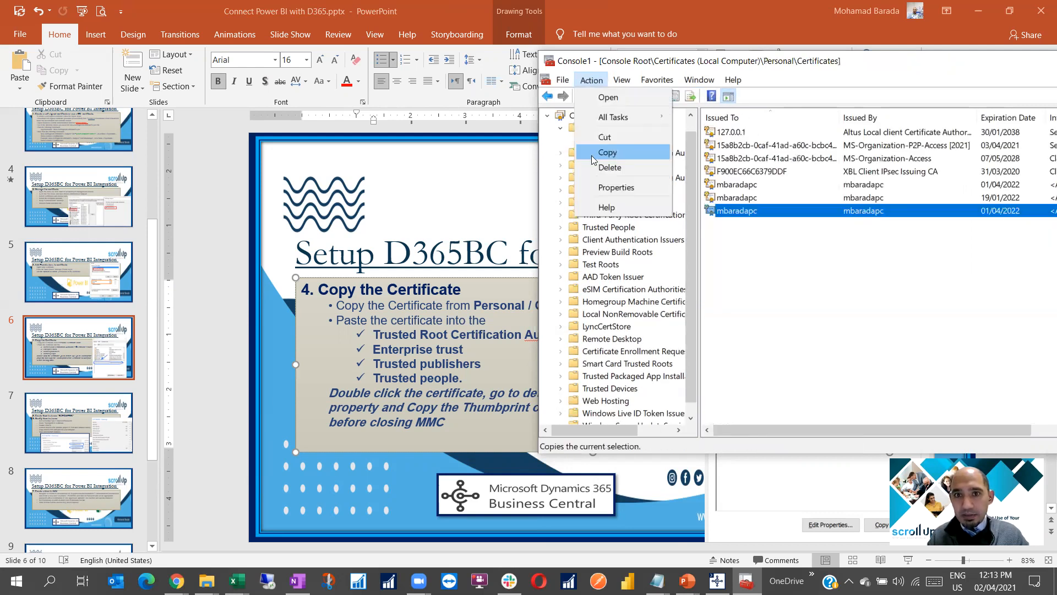
{"action": "left_click", "coordinate": [593, 154]}
{"action": "left_click", "coordinate": [562, 154]}
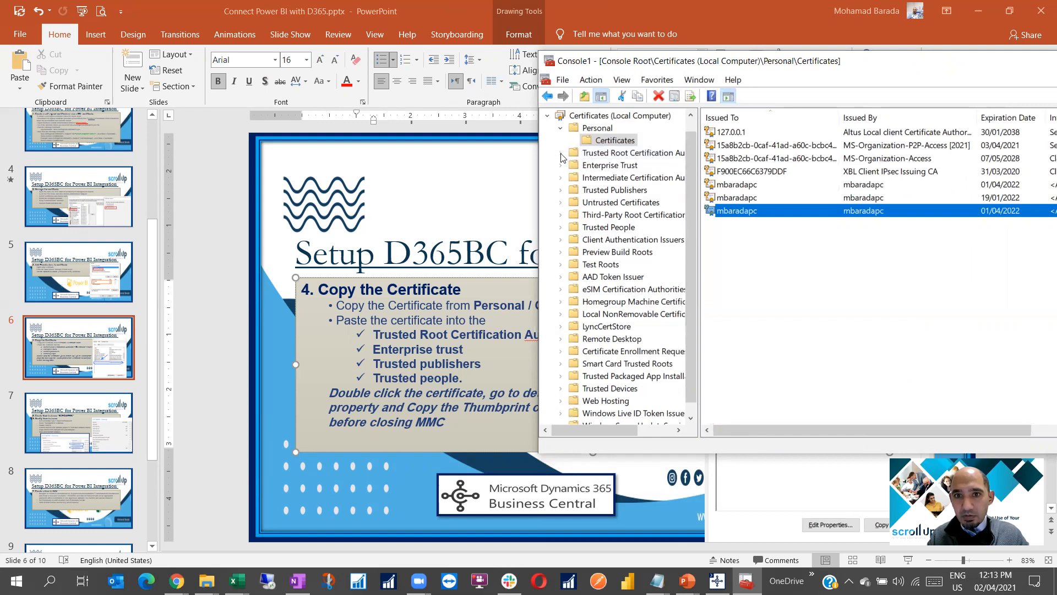
{"action": "left_click", "coordinate": [600, 167]}
{"action": "right_click", "coordinate": [600, 168]}
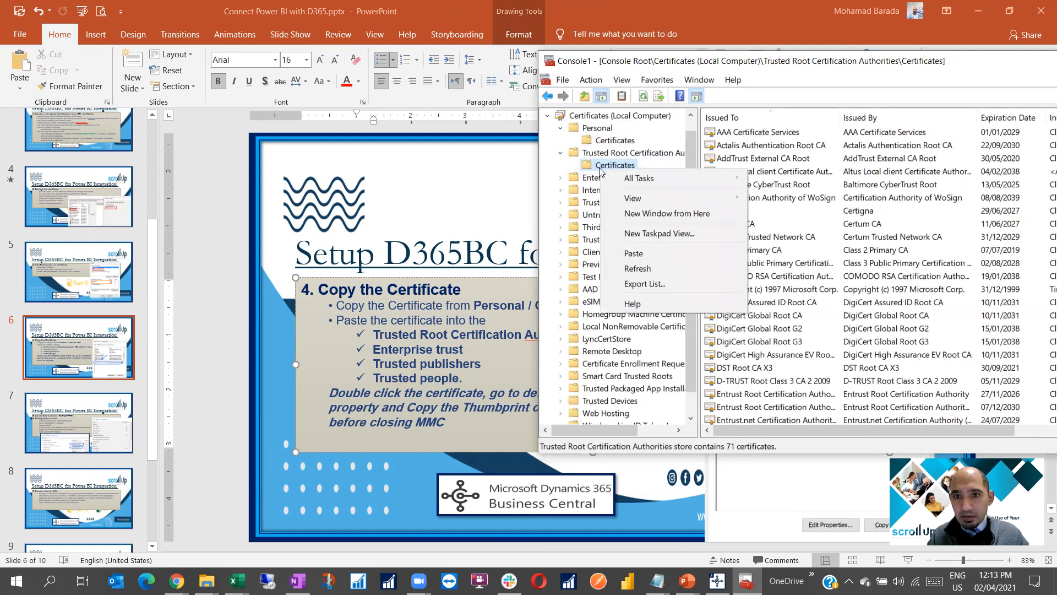
{"action": "left_click", "coordinate": [636, 253]}
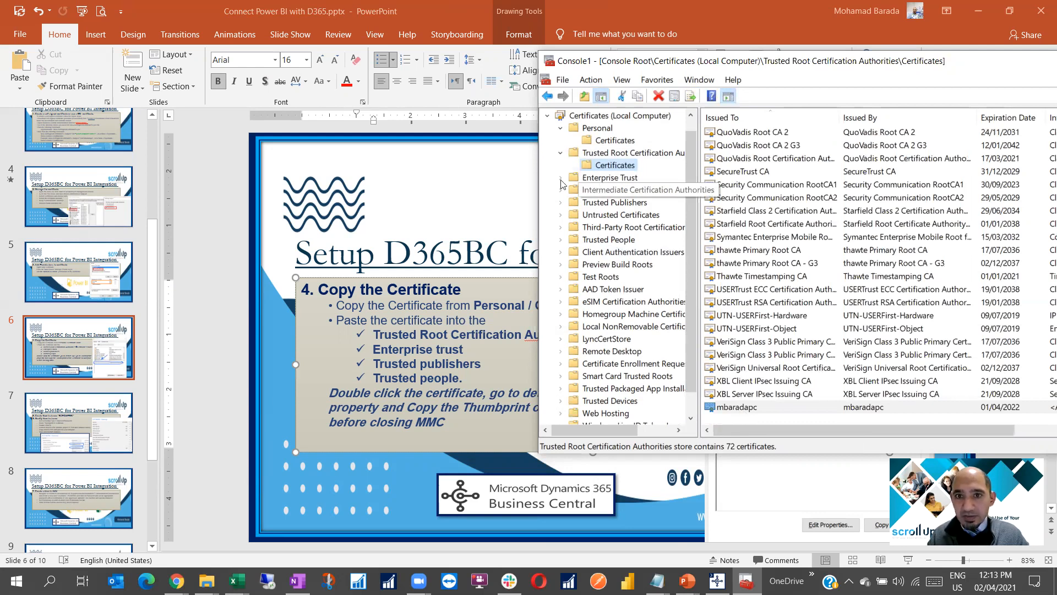
Step: Paste the copied certificate into the Certificates folder of Enterprise Trust
{"action": "double_click", "coordinate": [594, 177]}
{"action": "left_click", "coordinate": [605, 191]}
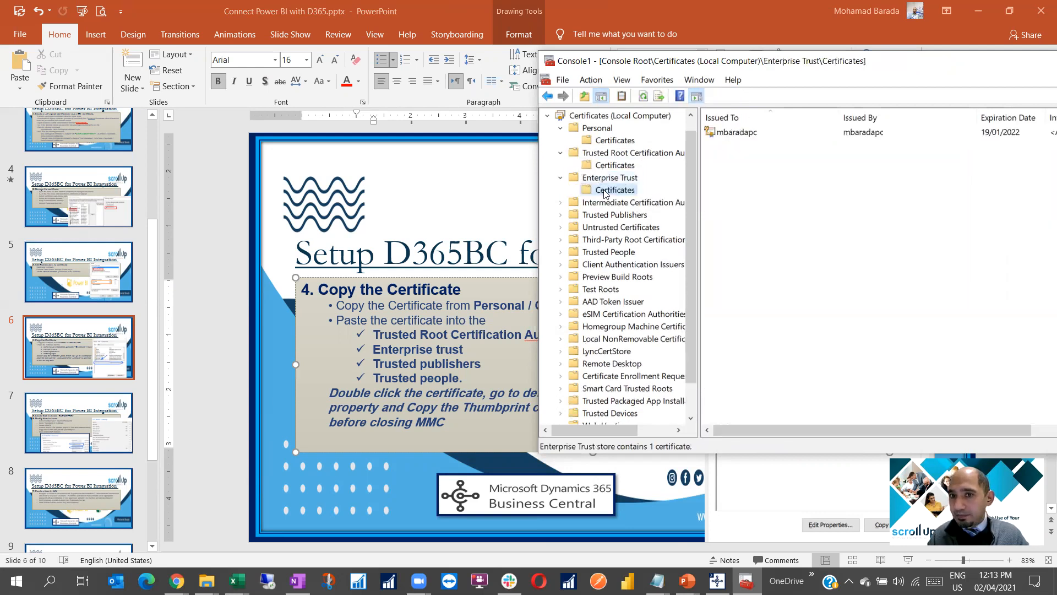
{"action": "right_click", "coordinate": [742, 164]}
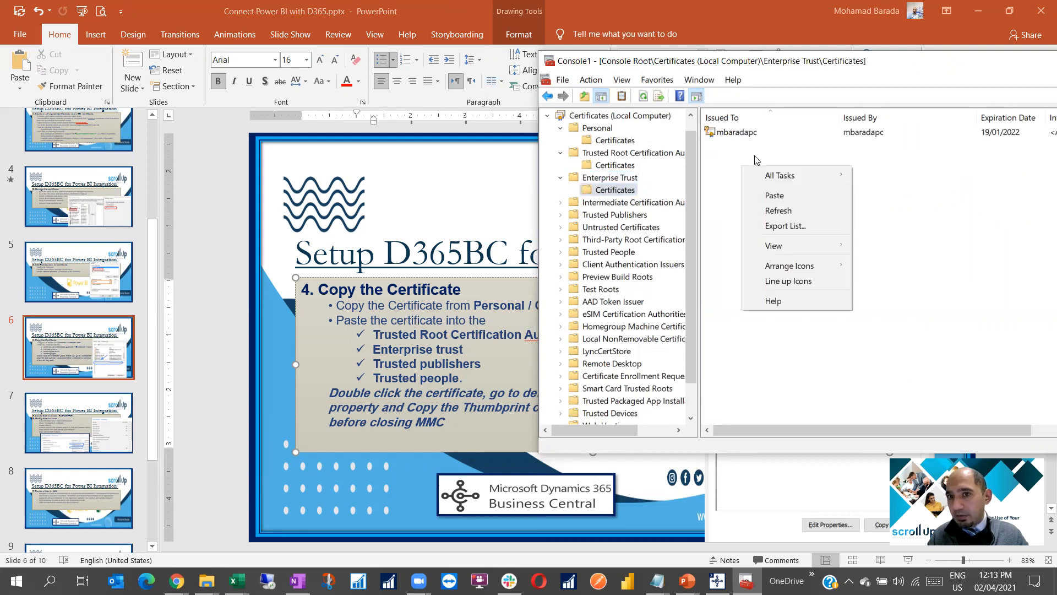
{"action": "left_click", "coordinate": [759, 184]}
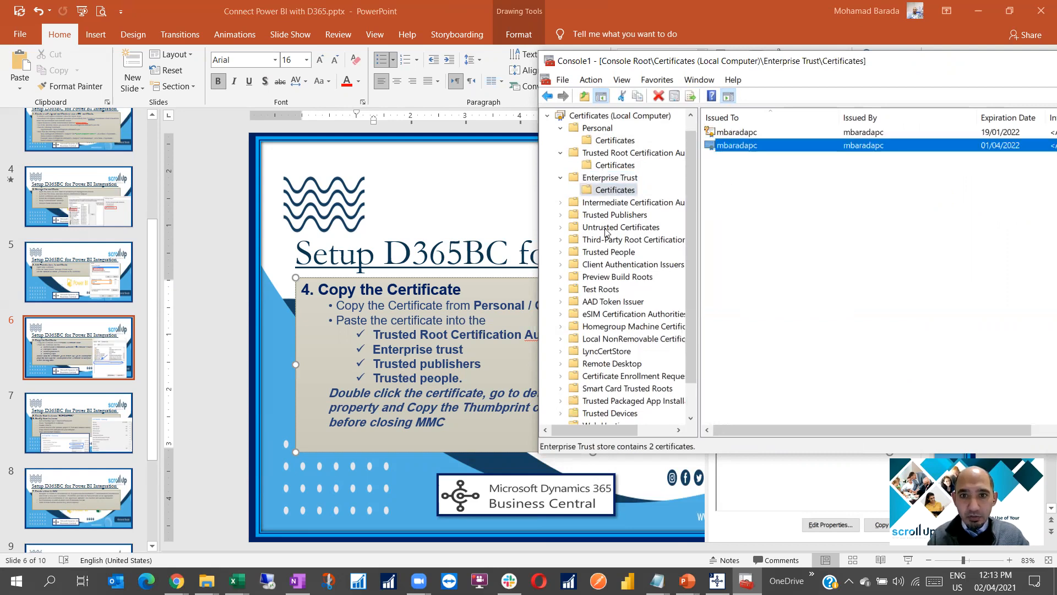
Step: Paste the copied certificate into the Certificates folder of Trusted Publishers
{"action": "left_click", "coordinate": [614, 215]}
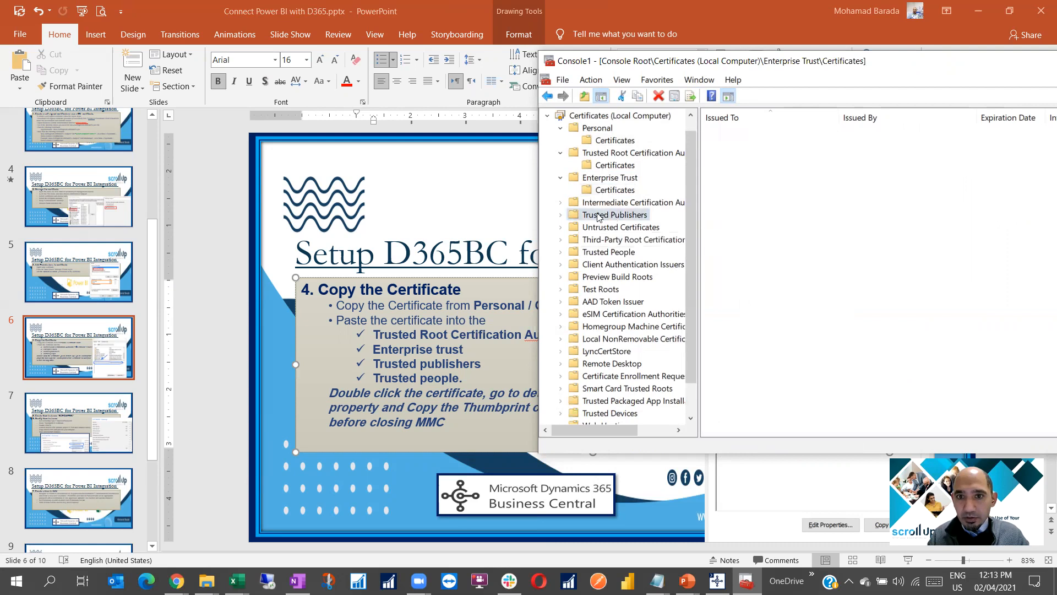
{"action": "left_click", "coordinate": [560, 214]}
{"action": "left_click", "coordinate": [604, 231]}
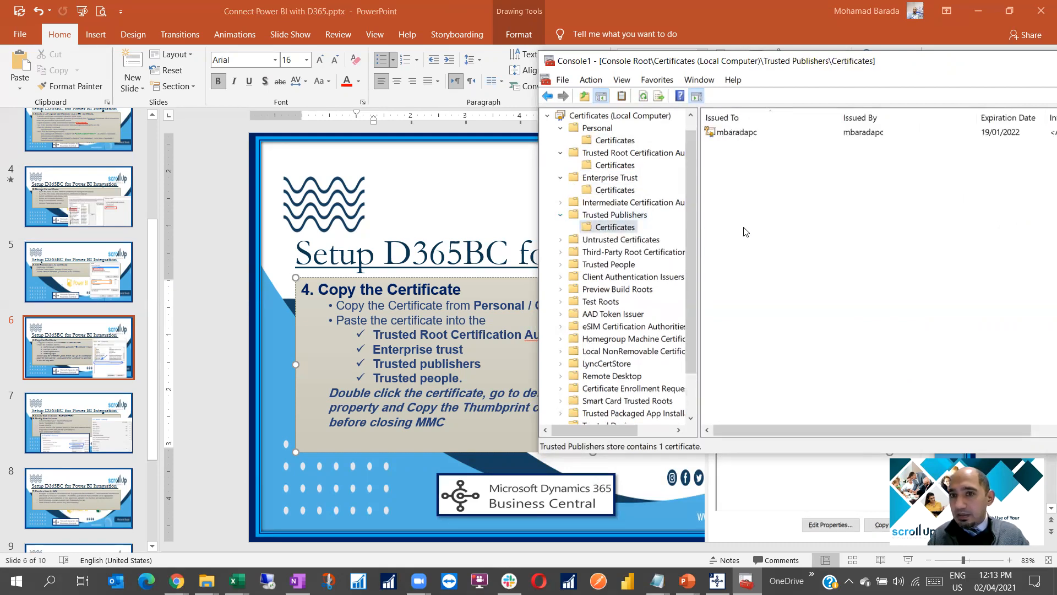
{"action": "right_click", "coordinate": [744, 229]}
{"action": "left_click", "coordinate": [784, 257]}
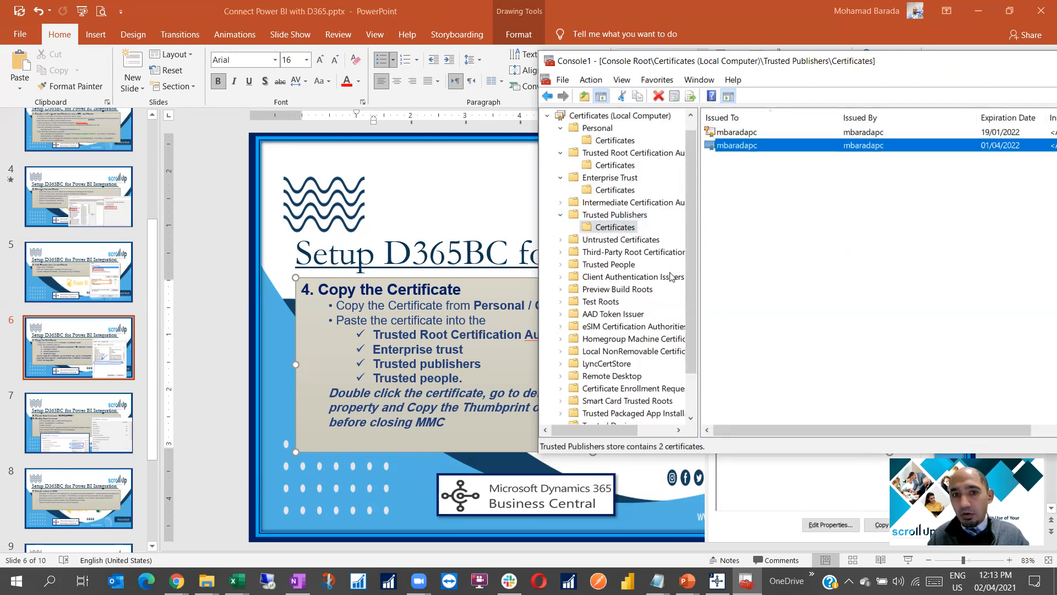
Step: Paste the copied certificate into the Certificates folder of Trusted People
{"action": "left_click", "coordinate": [608, 264]}
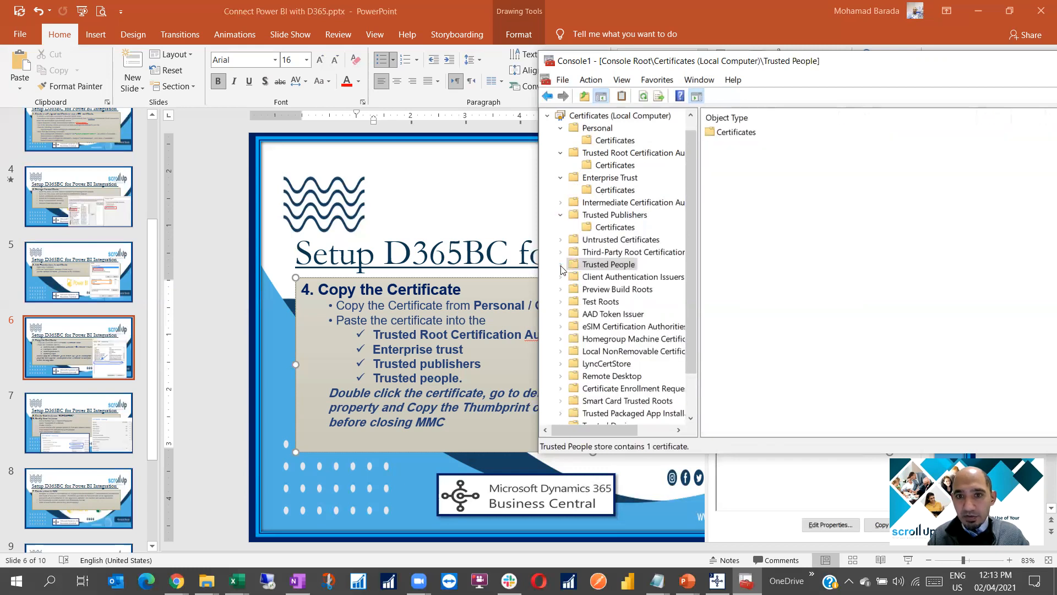
{"action": "left_click", "coordinate": [560, 265]}
{"action": "left_click", "coordinate": [615, 276]}
{"action": "right_click", "coordinate": [728, 227]}
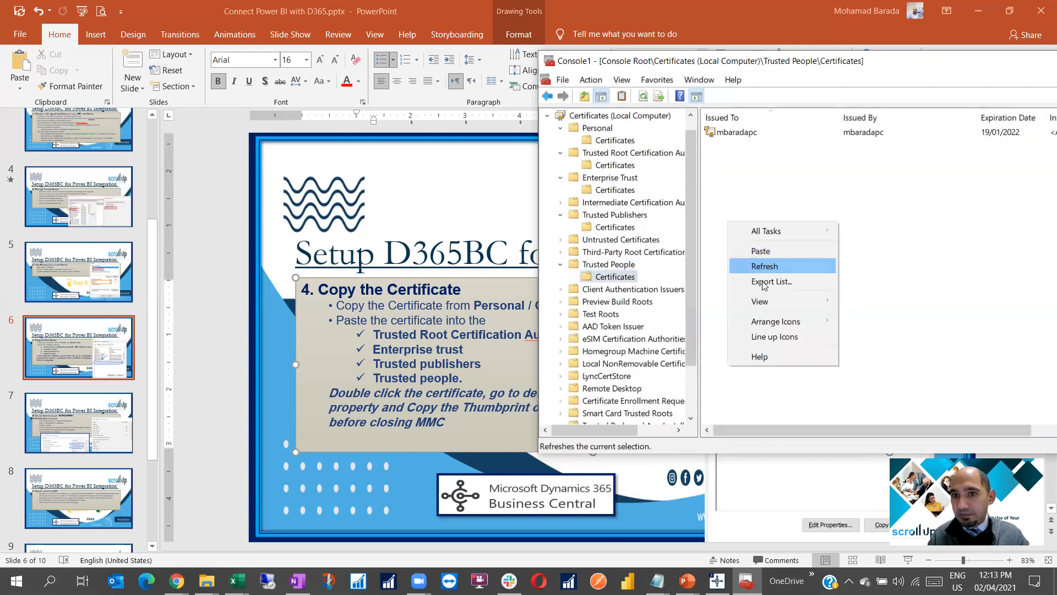
{"action": "left_click", "coordinate": [762, 253]}
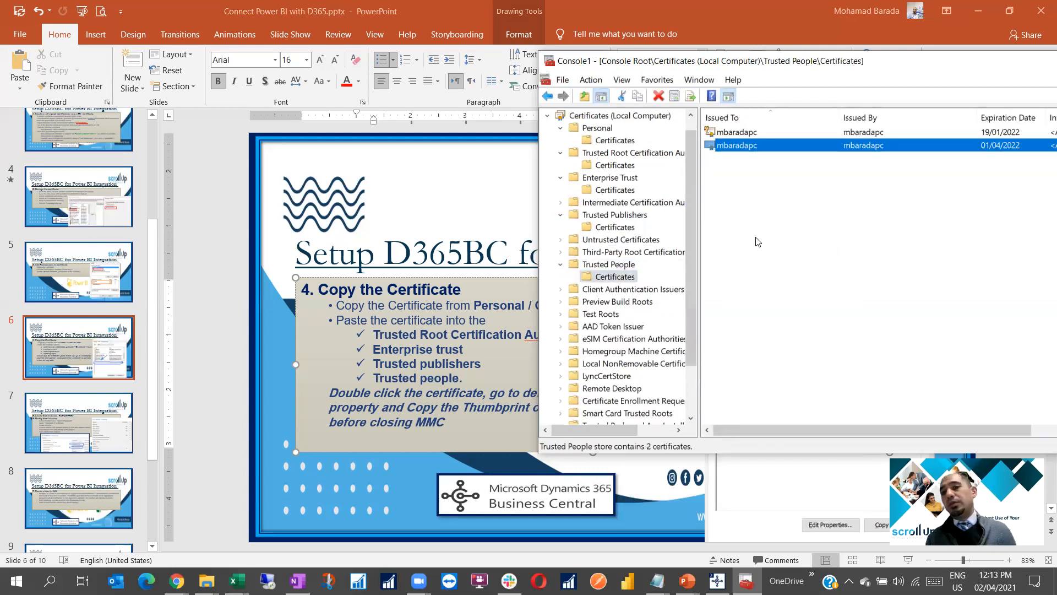
Step: Switch to PowerPoint and read slide 7 on creating and modifying the BCPOWERBI instance
{"action": "left_click", "coordinate": [388, 344]}
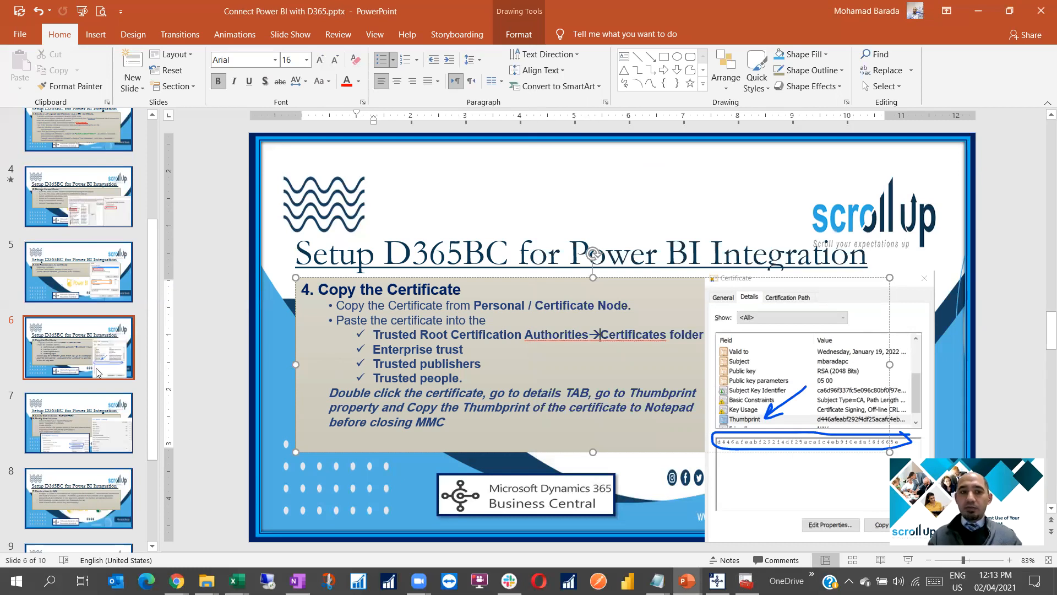
{"action": "left_click", "coordinate": [82, 431]}
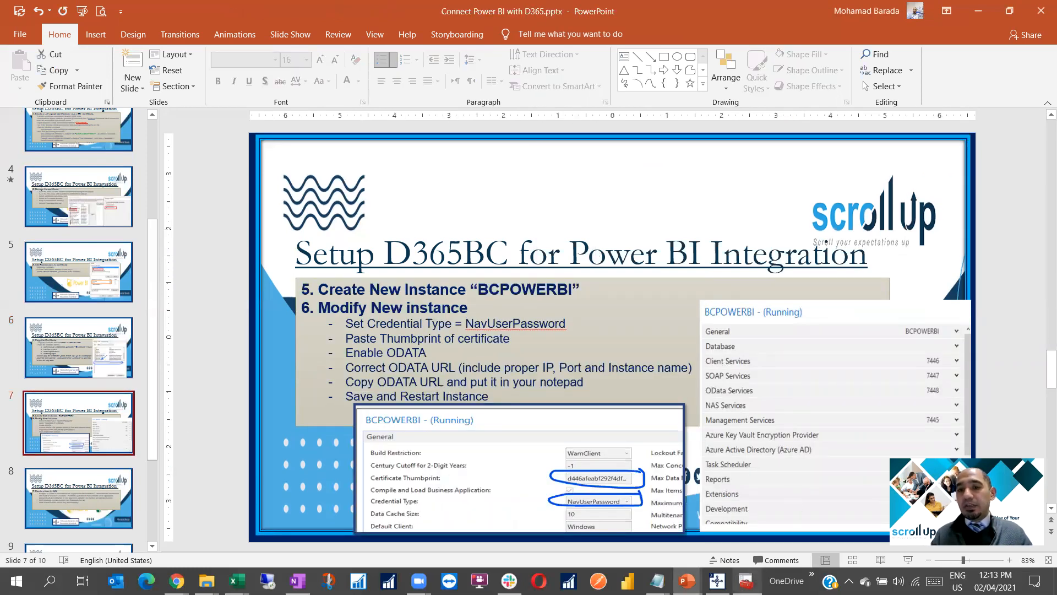
Step: Return to the certificates console and close it without saving its settings to a file
{"action": "left_click", "coordinate": [746, 581]}
{"action": "left_click_drag", "start_coordinate": [900, 67], "coordinate": [516, 64]}
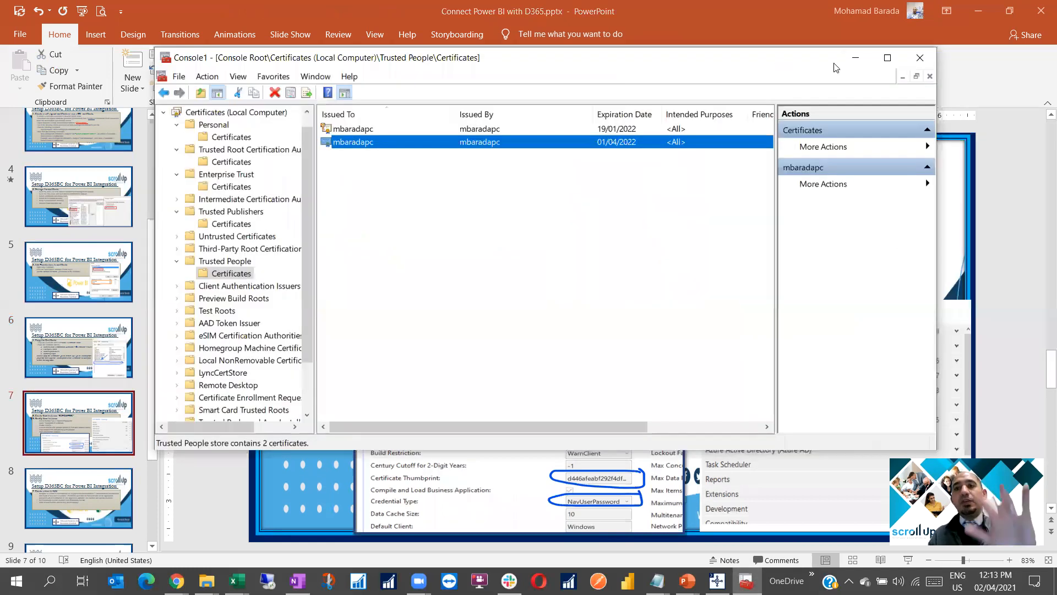
{"action": "left_click", "coordinate": [920, 57]}
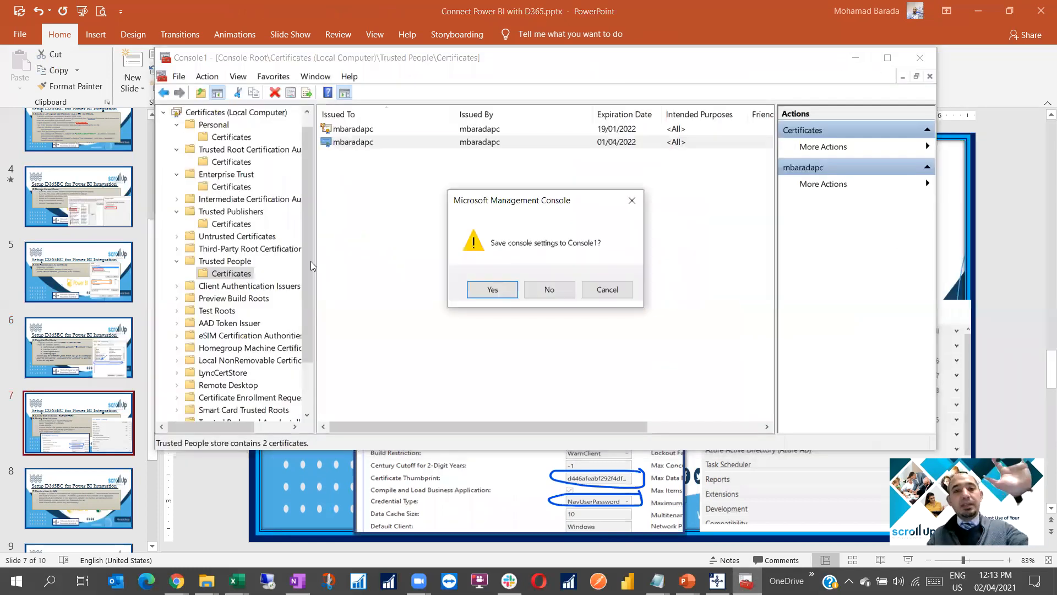
{"action": "left_click", "coordinate": [495, 289]}
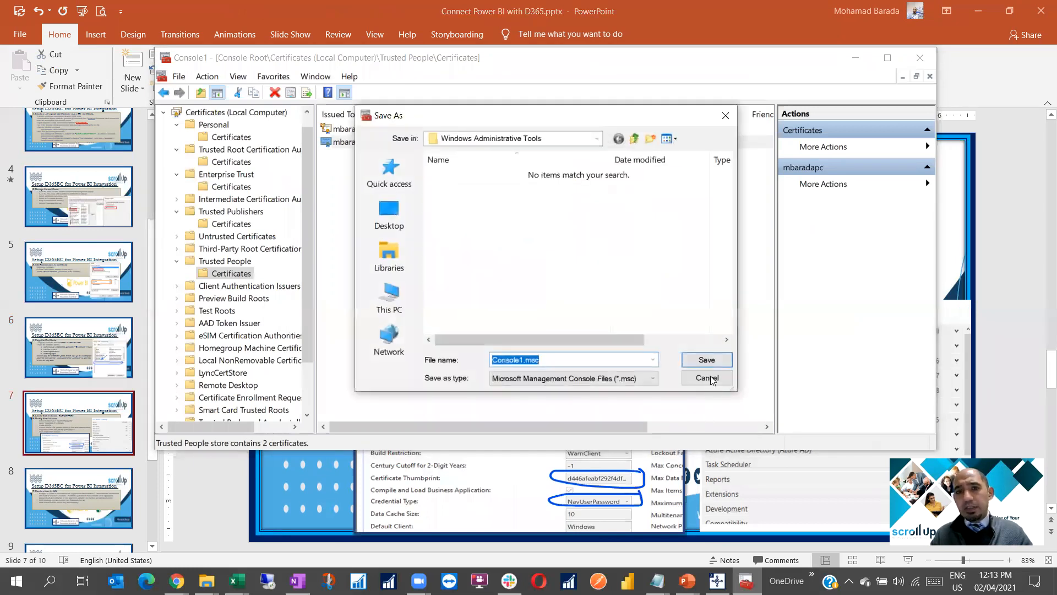
{"action": "left_click", "coordinate": [707, 378]}
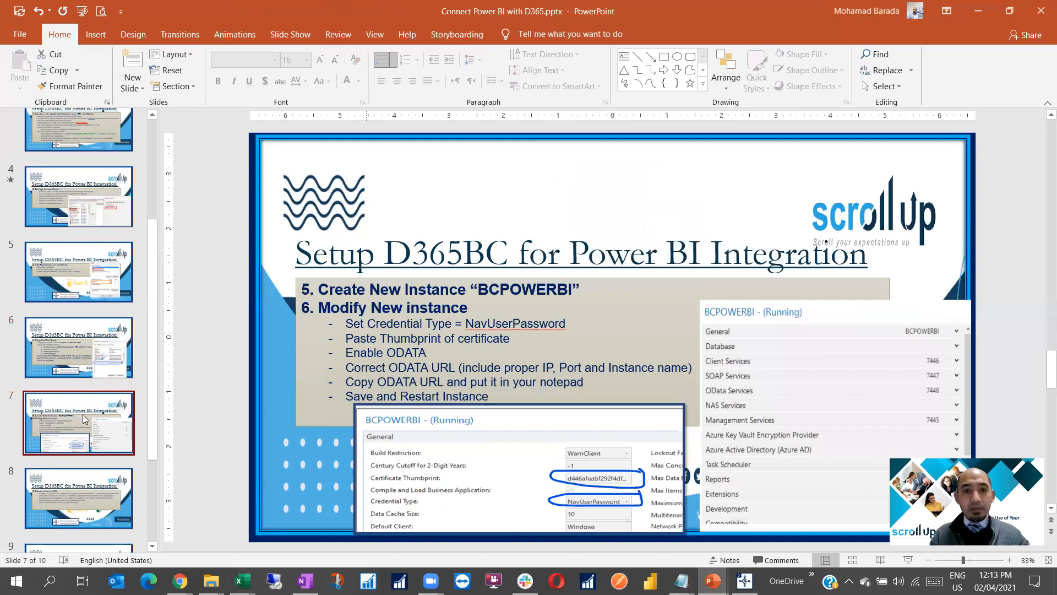
Step: Close the running Business Central administration console and relaunch Business Central Administration as administrator
{"action": "left_click", "coordinate": [80, 414]}
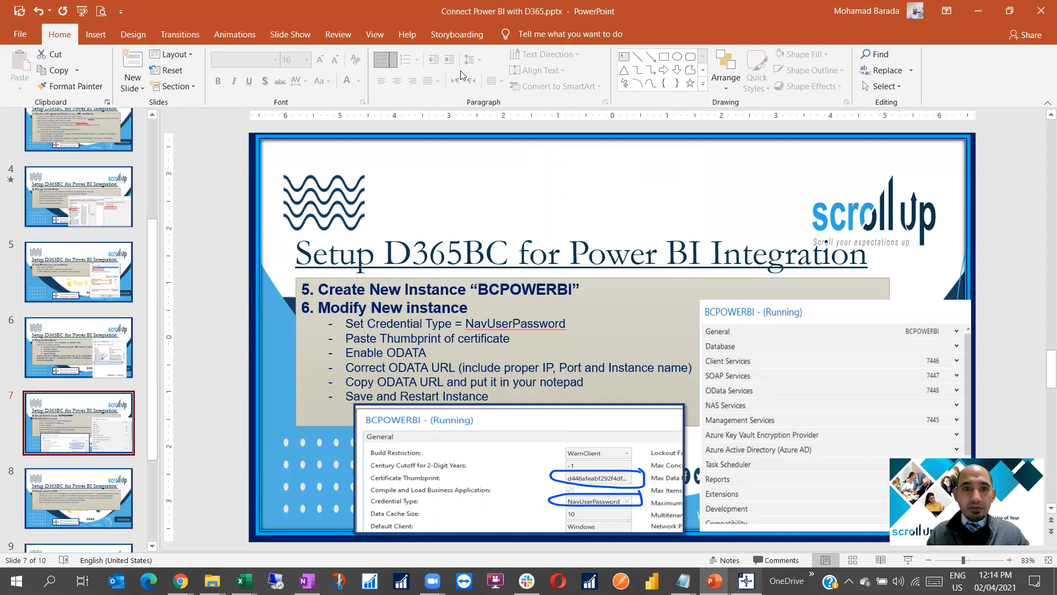
{"action": "left_click", "coordinate": [746, 580]}
{"action": "key", "text": "alt+F4"}
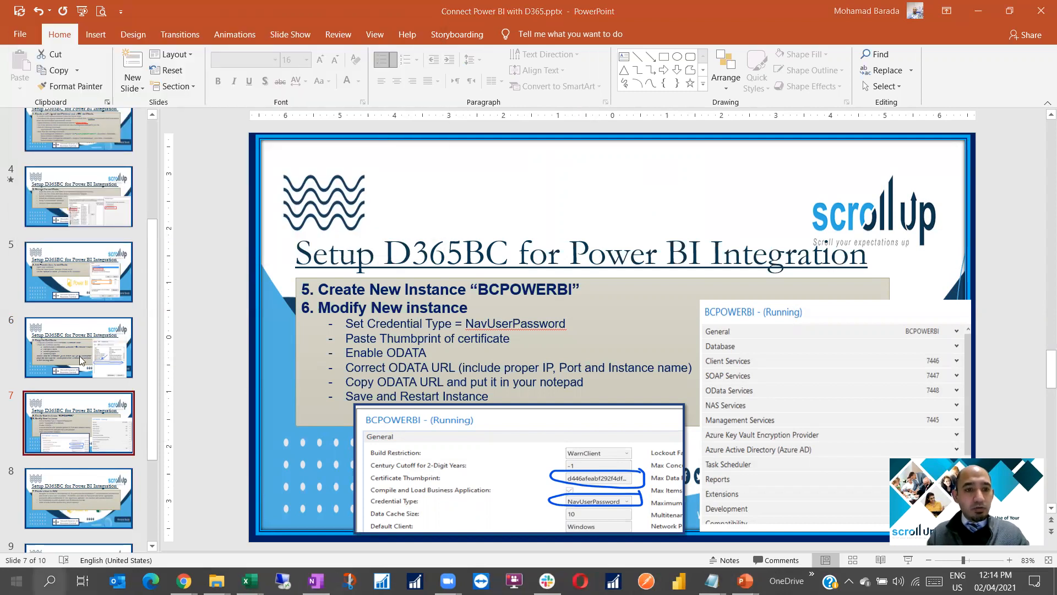
{"action": "key", "text": "super"}
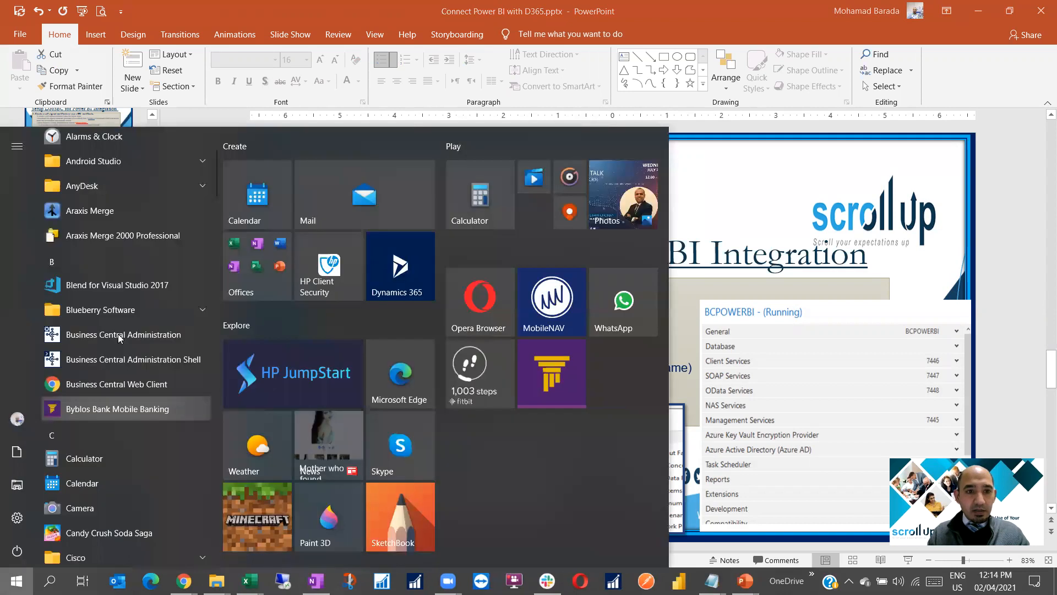
{"action": "right_click", "coordinate": [120, 338]}
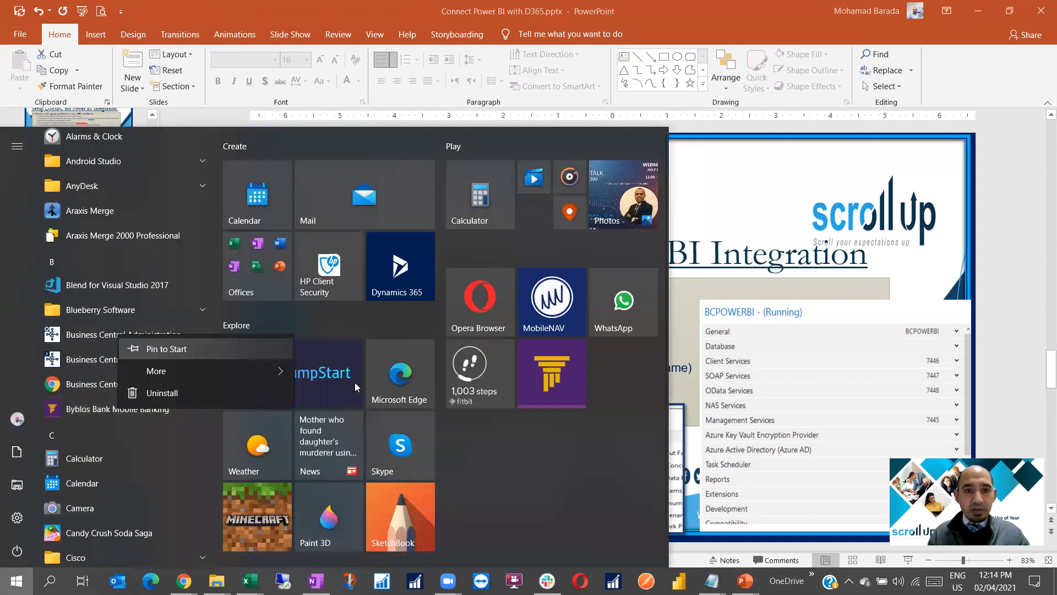
{"action": "mouse_move", "coordinate": [206, 371]}
{"action": "left_click", "coordinate": [355, 397]}
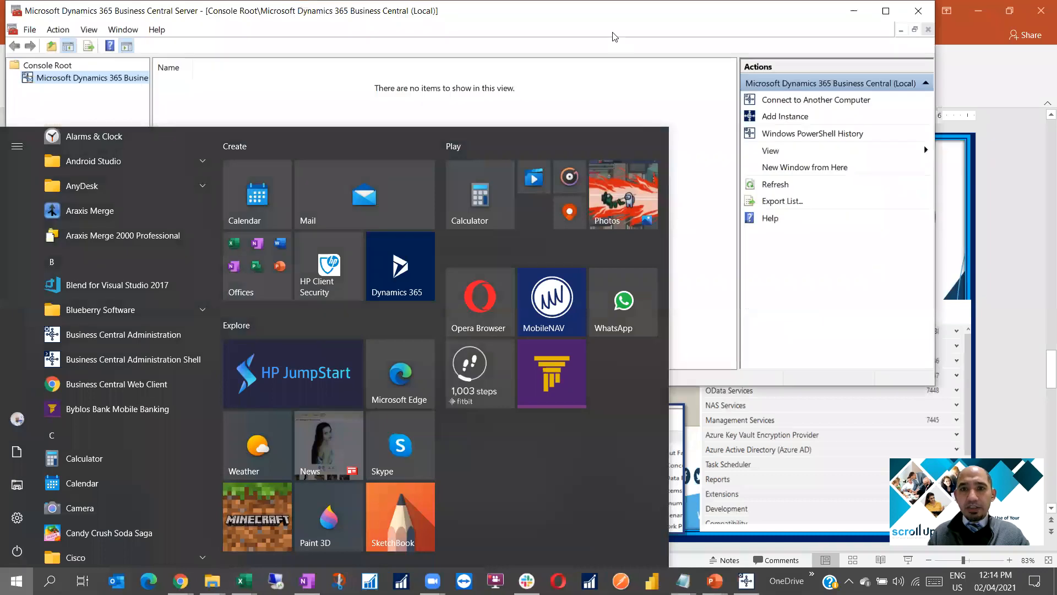
Step: Resize the console window, expand the local server node and review the configuration sections of the existing BCPOWERBI instance
{"action": "left_click_drag", "start_coordinate": [616, 7], "coordinate": [612, 33]}
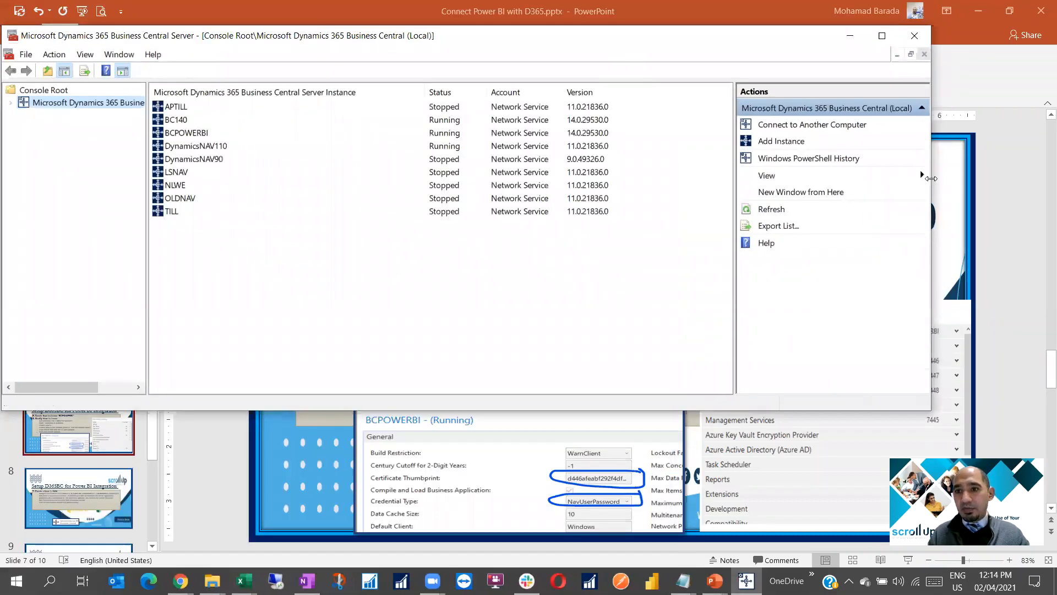
{"action": "left_click_drag", "start_coordinate": [930, 178], "coordinate": [824, 178]}
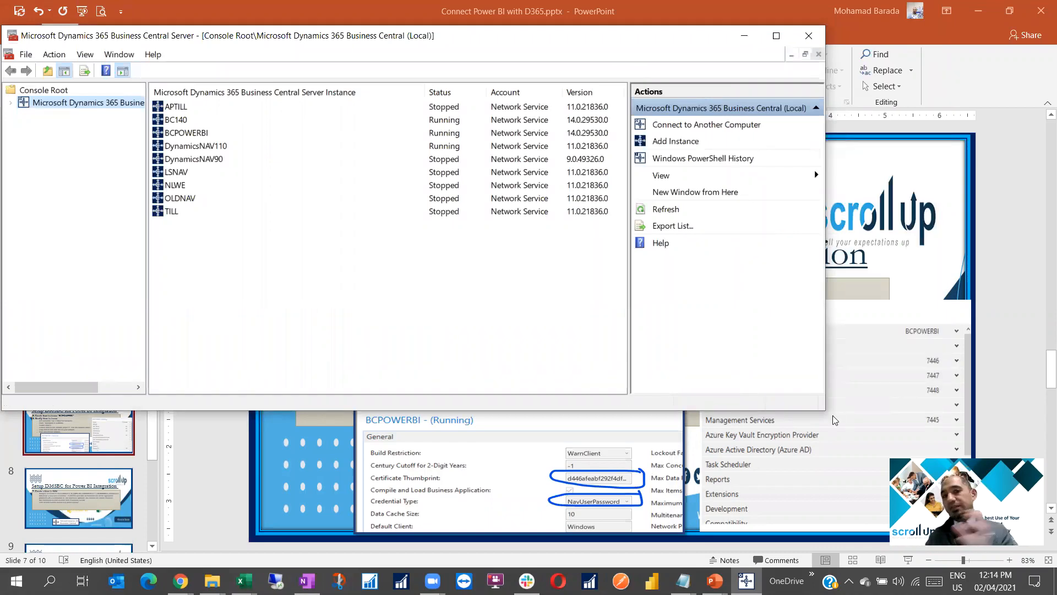
{"action": "left_click", "coordinate": [9, 107]}
{"action": "left_click", "coordinate": [58, 140]}
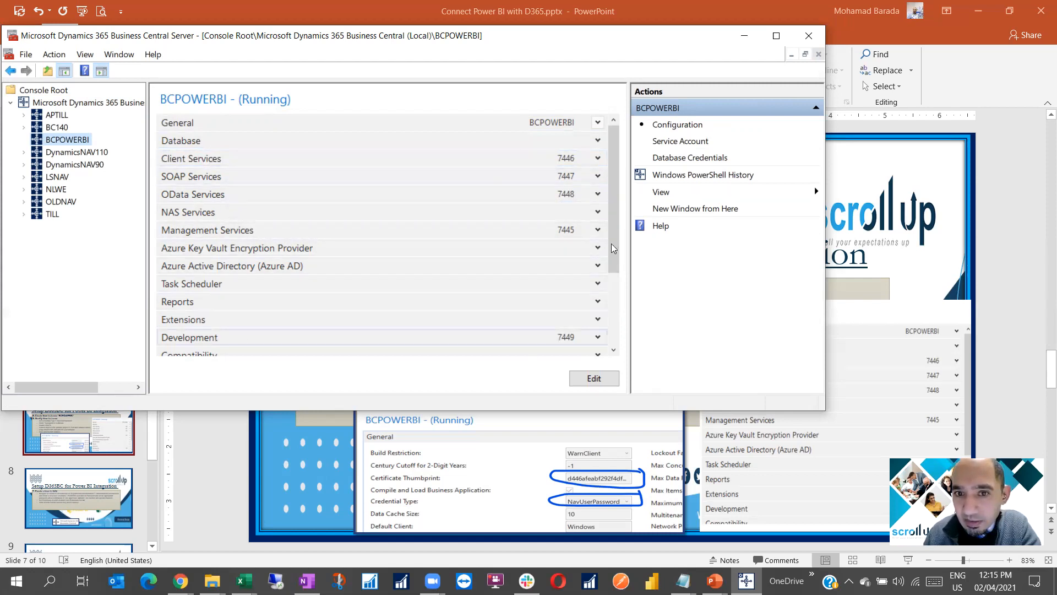
{"action": "left_click_drag", "start_coordinate": [612, 245], "coordinate": [616, 324]}
{"action": "scroll", "coordinate": [555, 221], "scroll_direction": "up", "scroll_amount": 3}
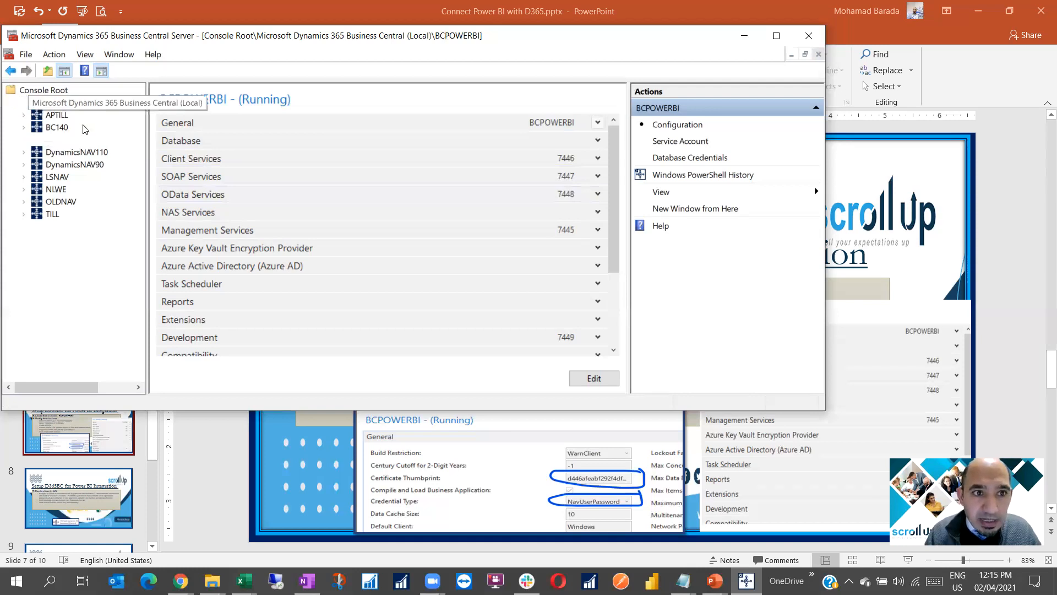
Step: Start adding a server instance under the local Business Central node and name it BCPOWERBI2
{"action": "right_click", "coordinate": [66, 101]}
{"action": "left_click", "coordinate": [251, 197]}
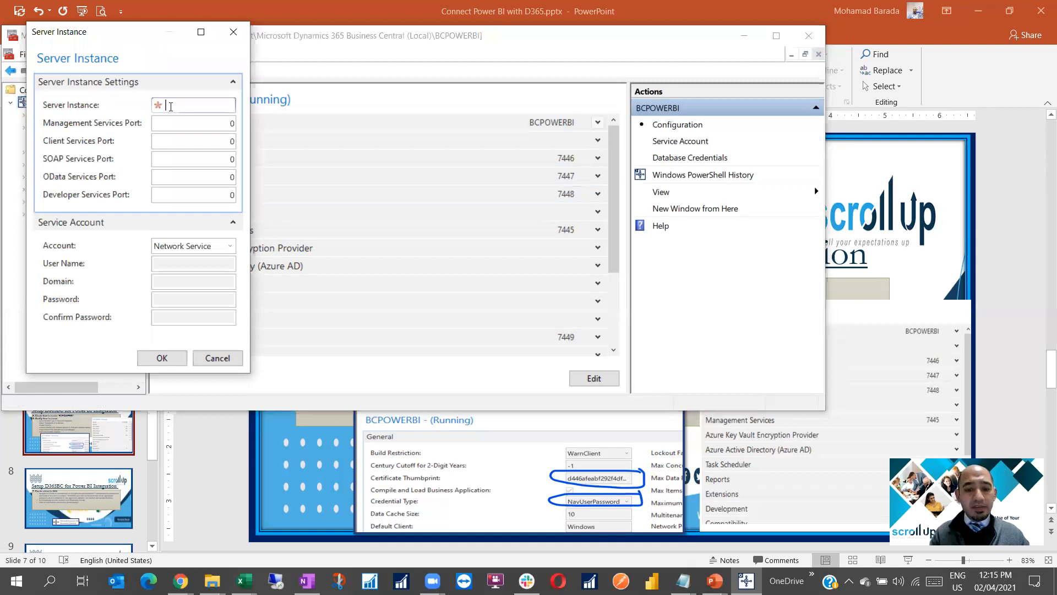
{"action": "type", "text": "BIPOW"}
{"action": "key", "text": "BackSpace"}
{"action": "key", "text": "BackSpace"}
{"action": "key", "text": "BackSpace"}
{"action": "key", "text": "BackSpace"}
{"action": "key", "text": "BackSpace"}
{"action": "type", "text": "POWERBI"}
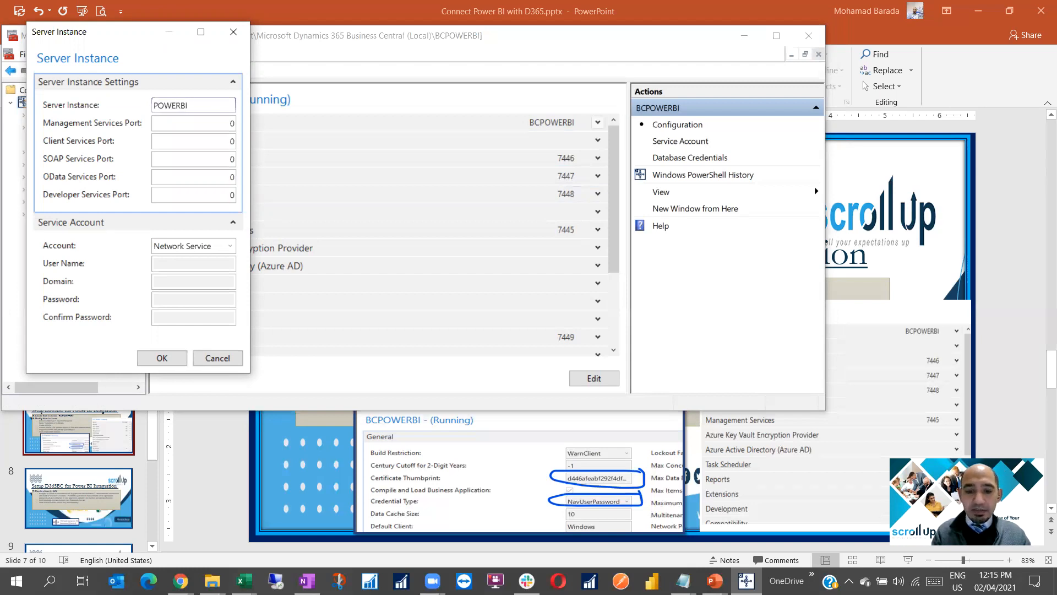
{"action": "type", "text": "BC"}
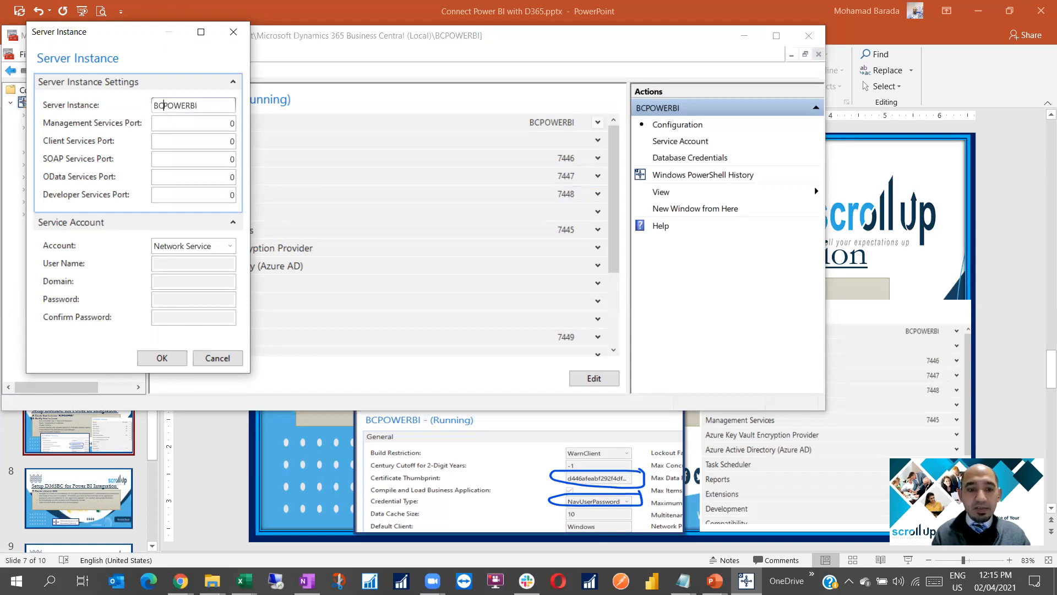
{"action": "key", "text": "End"}
{"action": "type", "text": "2"}
Step: Set the new instance's Management Services Port to 7545 and its Client Services Port to 7546
{"action": "left_click", "coordinate": [208, 123]}
{"action": "key", "text": "shift+End"}
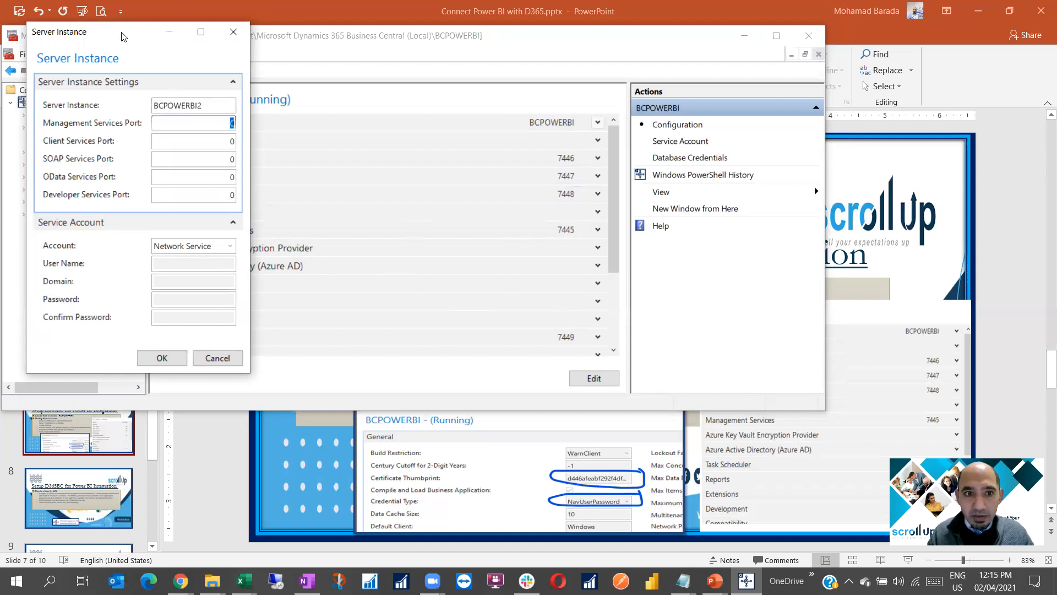
{"action": "left_click_drag", "start_coordinate": [124, 37], "coordinate": [151, 62]}
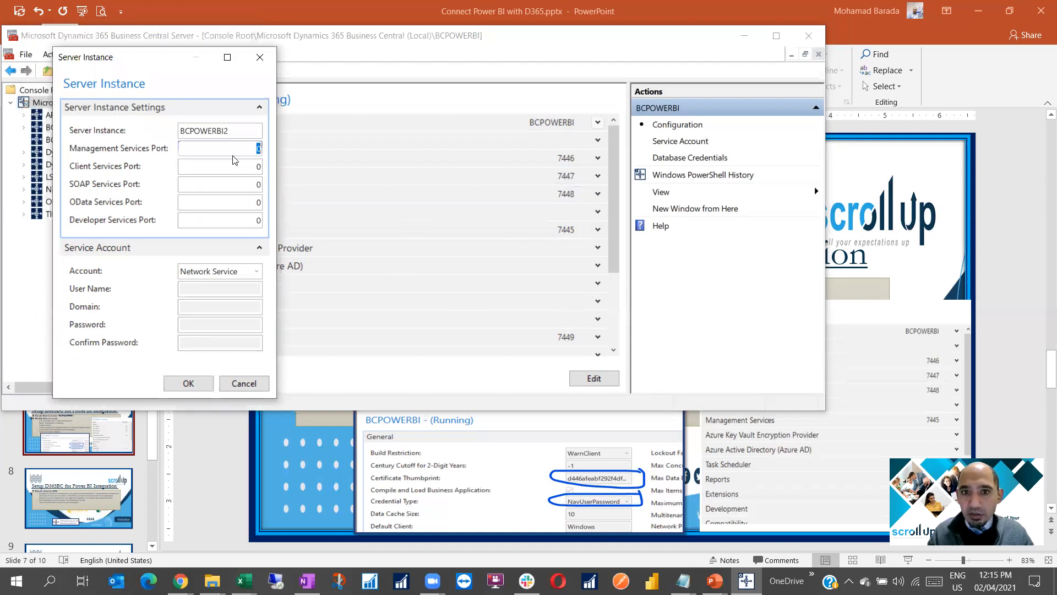
{"action": "type", "text": "75"}
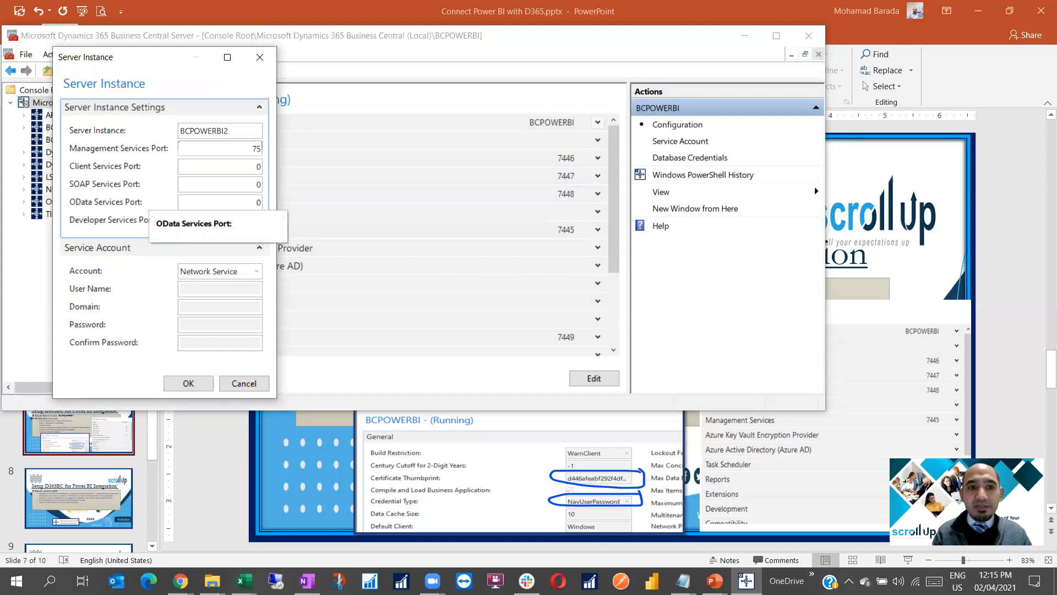
{"action": "type", "text": "45"}
{"action": "key", "text": "Tab"}
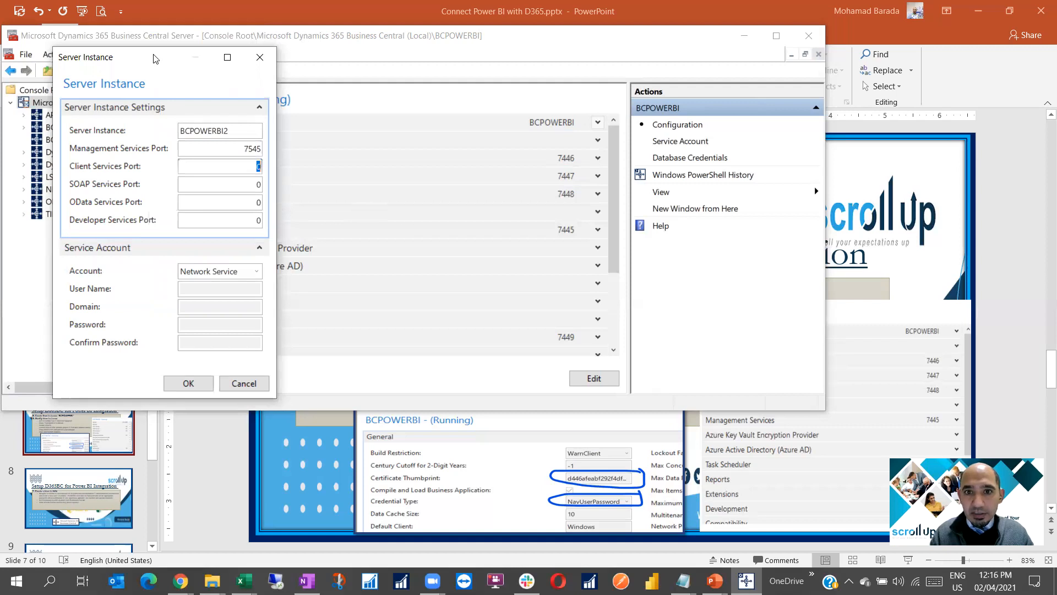
{"action": "left_click_drag", "start_coordinate": [155, 58], "coordinate": [738, 57]}
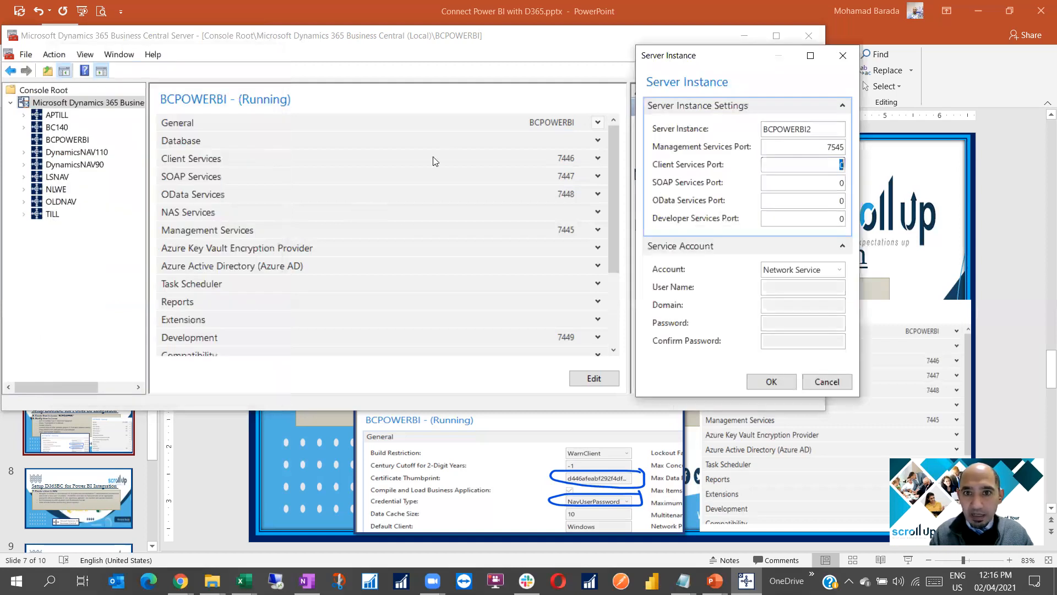
{"action": "type", "text": "7546"}
{"action": "key", "text": "Tab"}
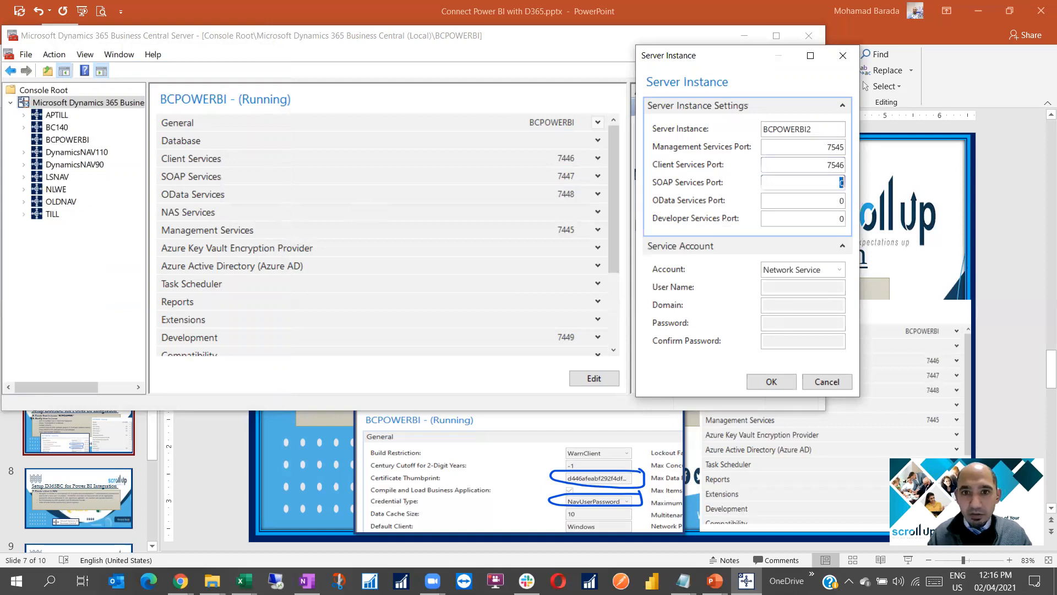
Step: Set the SOAP, OData and Developer Services ports to 7547, 7548 and 7549, and create the instance
{"action": "type", "text": "7547"}
{"action": "key", "text": "Tab"}
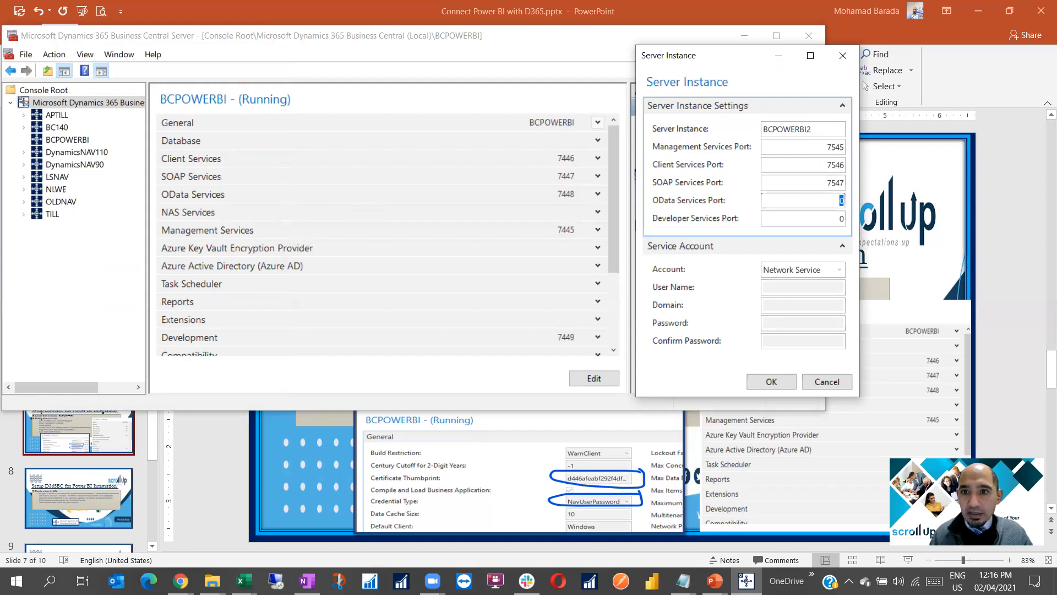
{"action": "type", "text": "7548"}
{"action": "key", "text": "Tab"}
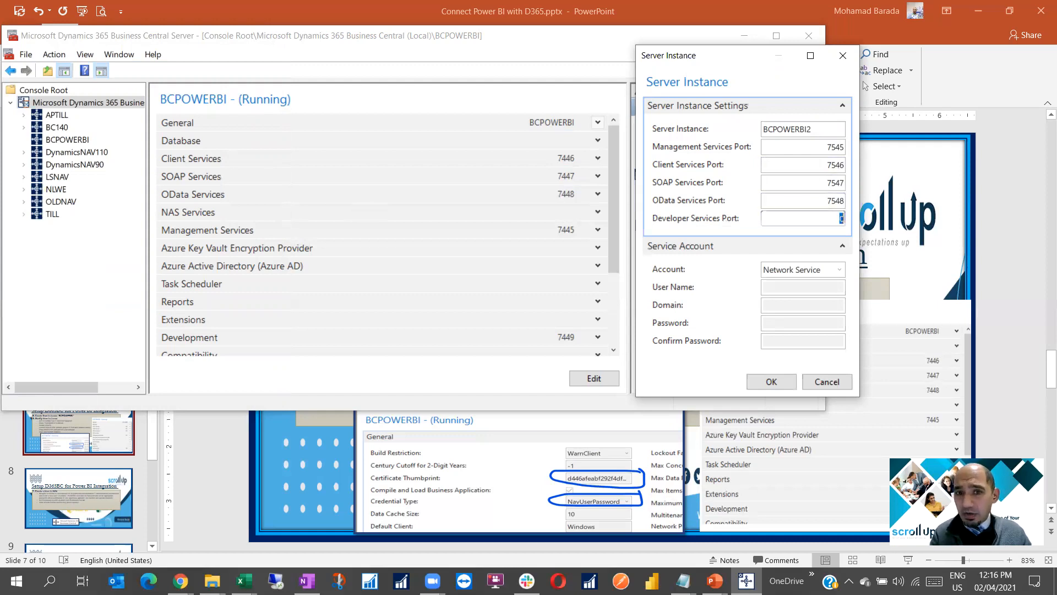
{"action": "type", "text": "7549"}
{"action": "key", "text": "Tab"}
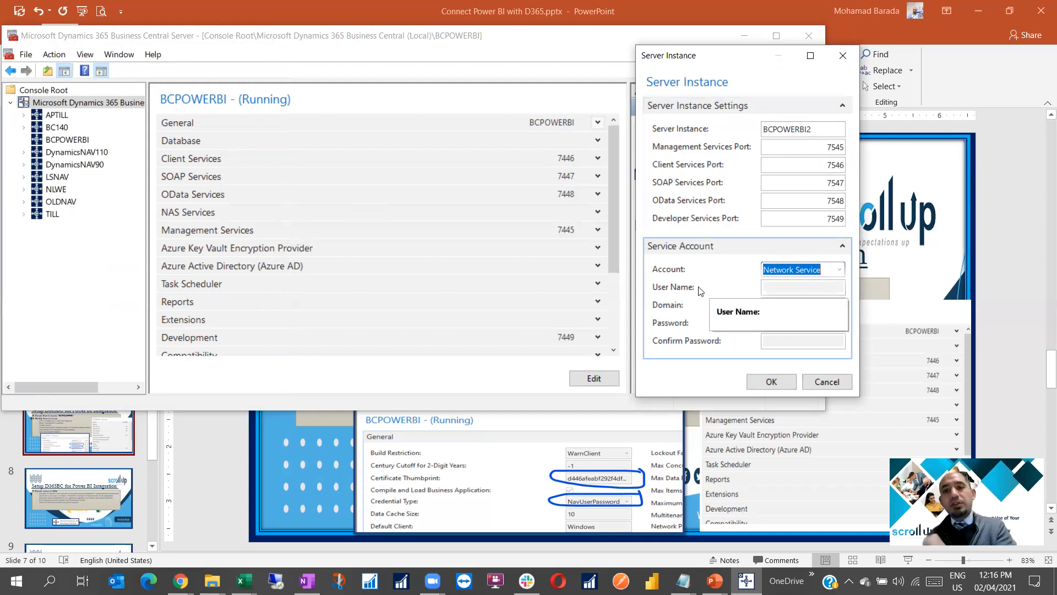
{"action": "left_click", "coordinate": [769, 381]}
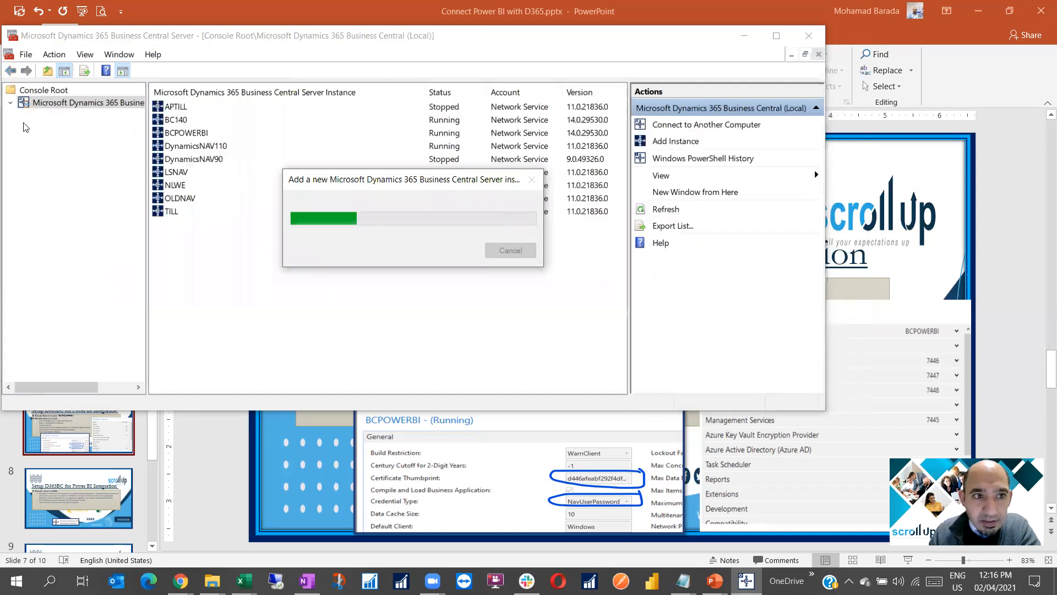
Step: Open the BCPOWERBI2 instance's configuration for editing in the maximized console window
{"action": "left_click", "coordinate": [10, 103]}
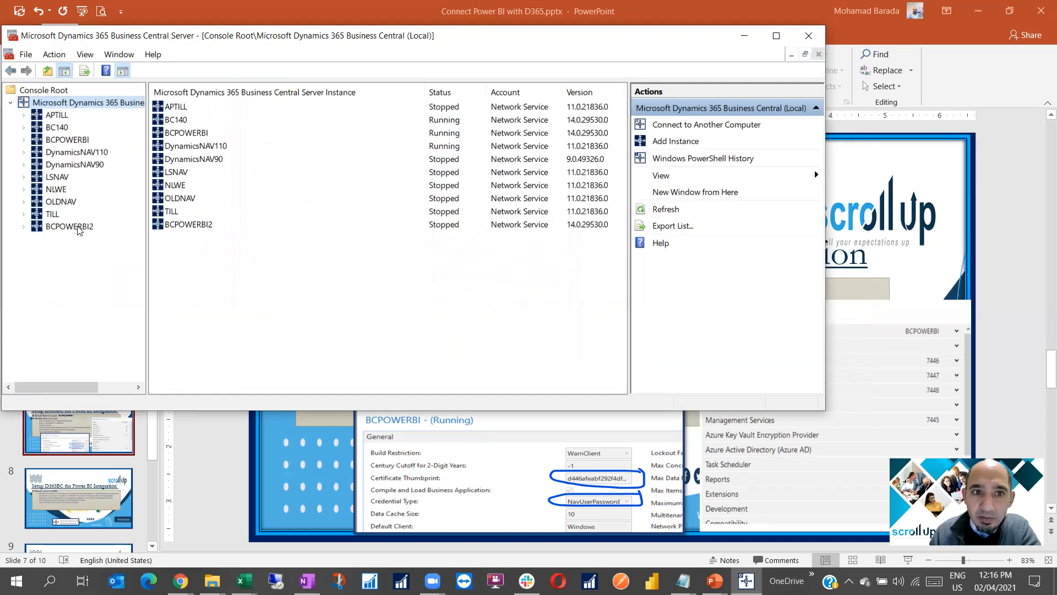
{"action": "left_click", "coordinate": [79, 230]}
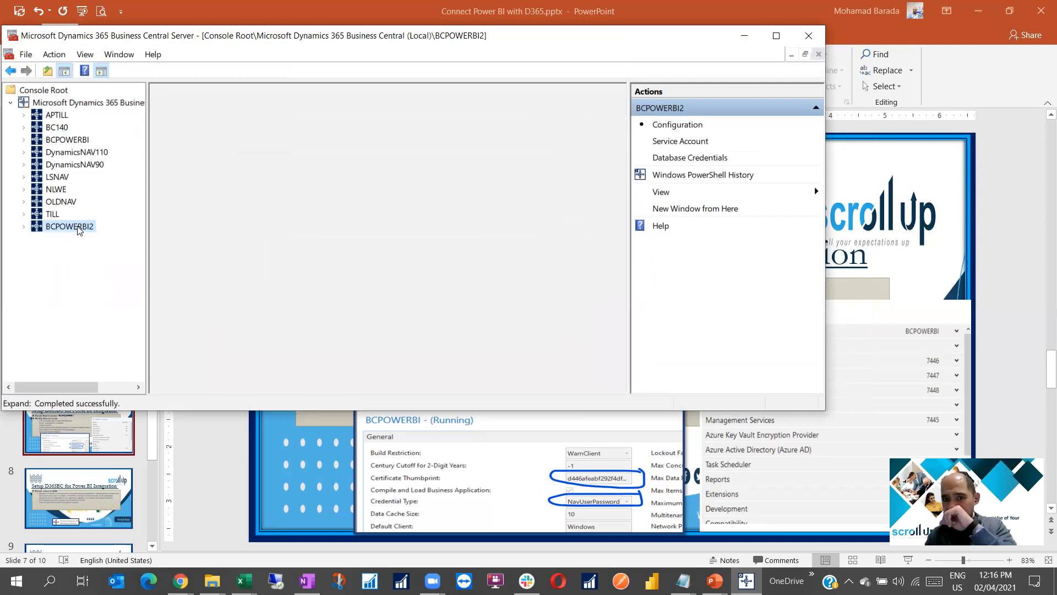
{"action": "left_click", "coordinate": [776, 36]}
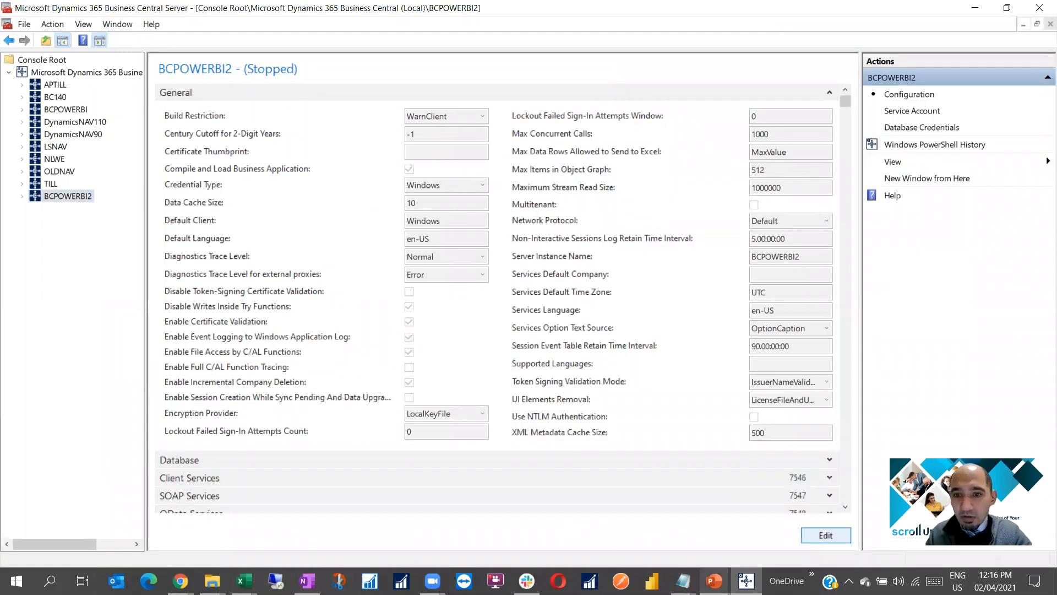
Step: Switch to PowerPoint, read slide 7's instructions on modifying the new instance, and return to the administration console
{"action": "mouse_move", "coordinate": [714, 580]}
{"action": "left_click", "coordinate": [821, 509]}
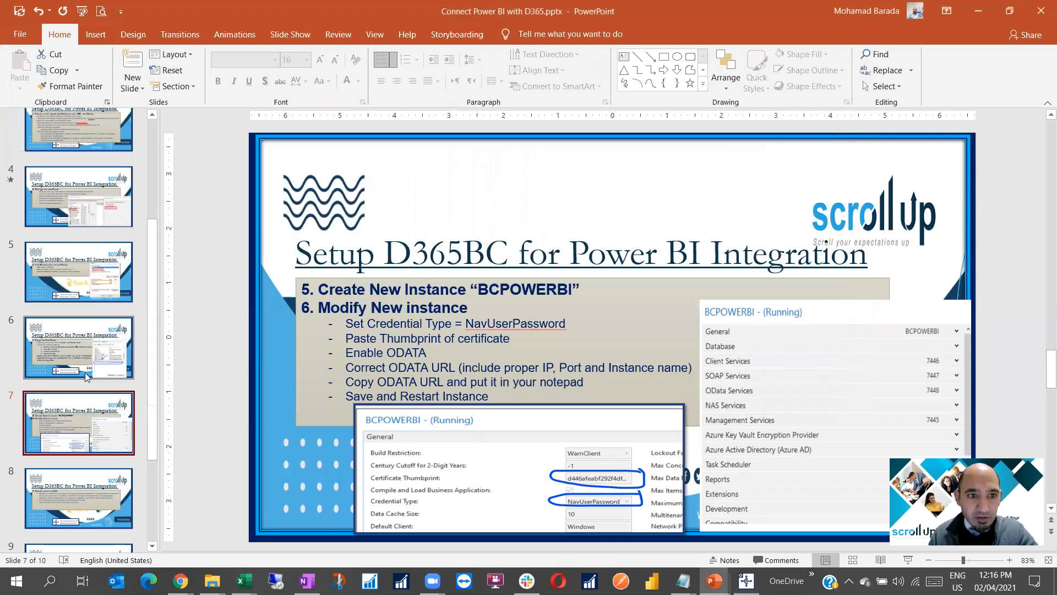
{"action": "scroll", "coordinate": [85, 376], "scroll_direction": "down", "scroll_amount": 2}
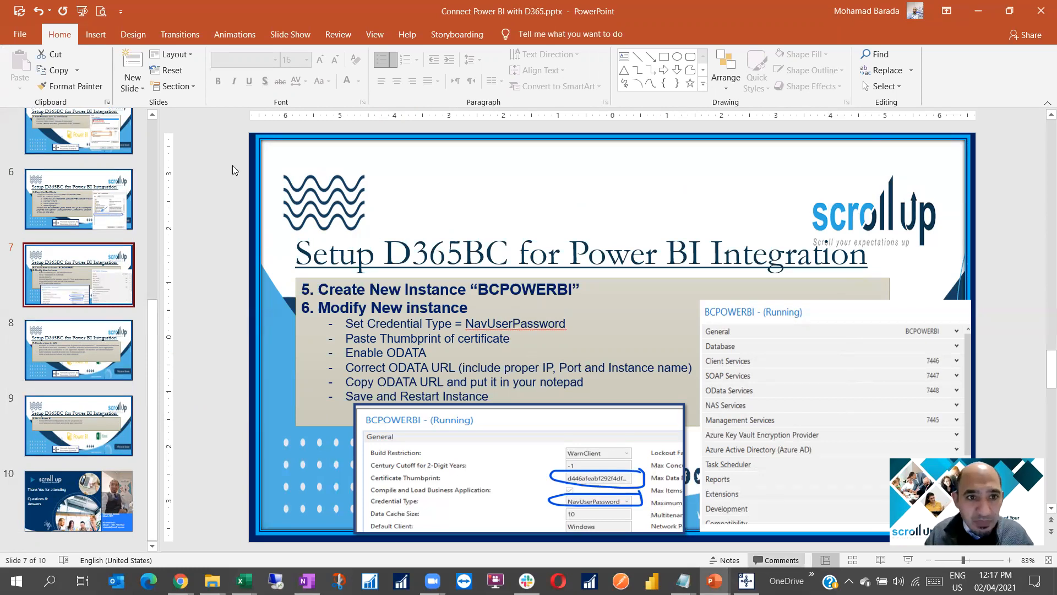
{"action": "key", "text": "alt+Tab"}
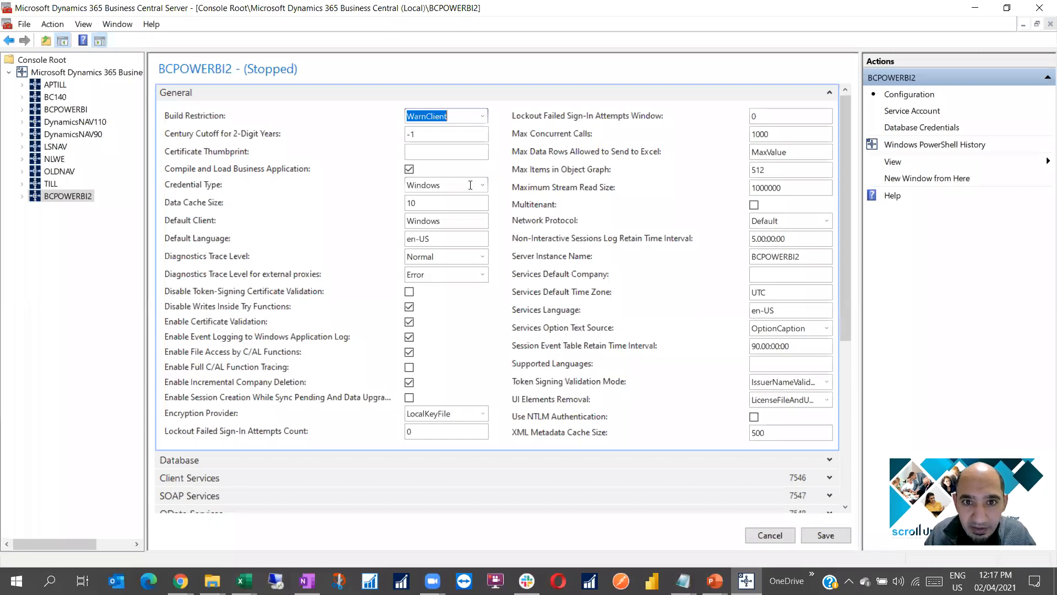
Step: Set the Credential Type of BCPOWERBI2 to NavUserPassword in its General settings
{"action": "left_click", "coordinate": [468, 185]}
{"action": "key", "text": "alt+Down"}
{"action": "left_click", "coordinate": [422, 235]}
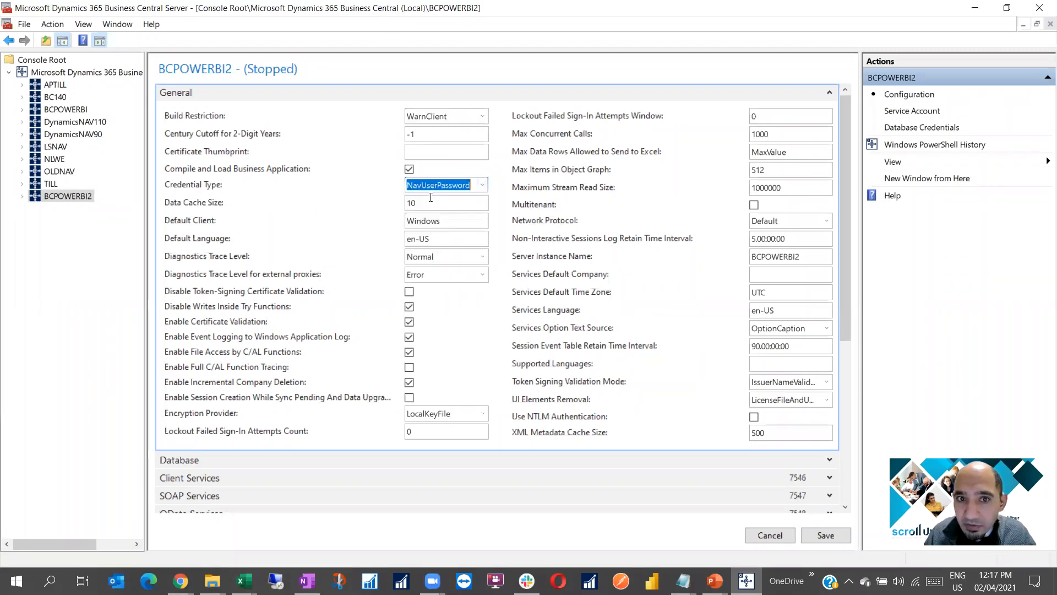
Step: Copy the certificate thumbprint from the untitled Notepad file and paste it into the Certificate Thumbprint setting of BCPOWERBI2
{"action": "left_click", "coordinate": [423, 152]}
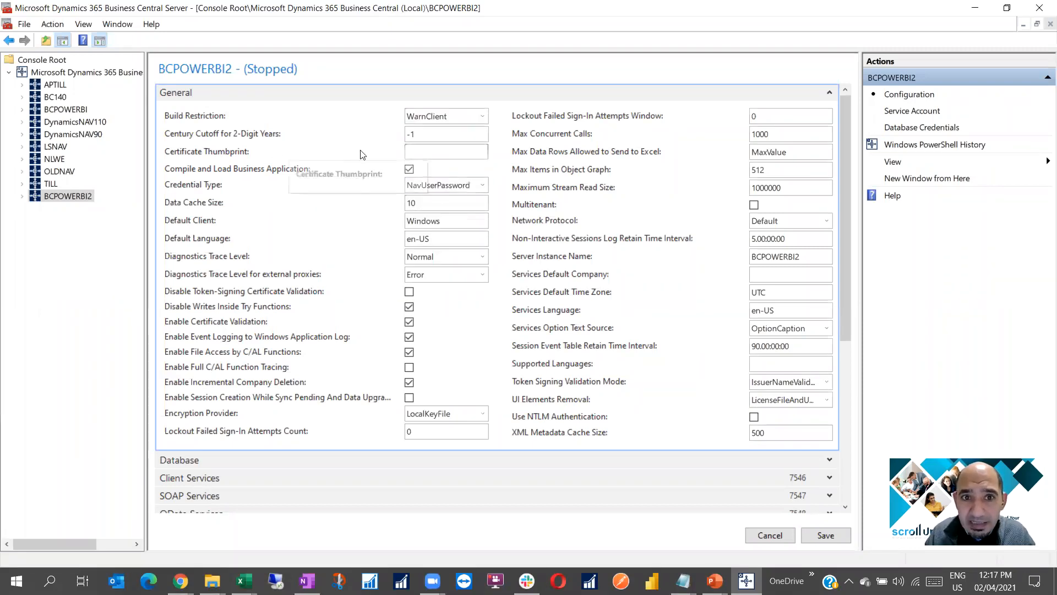
{"action": "mouse_move", "coordinate": [682, 581]}
{"action": "left_click", "coordinate": [782, 534]}
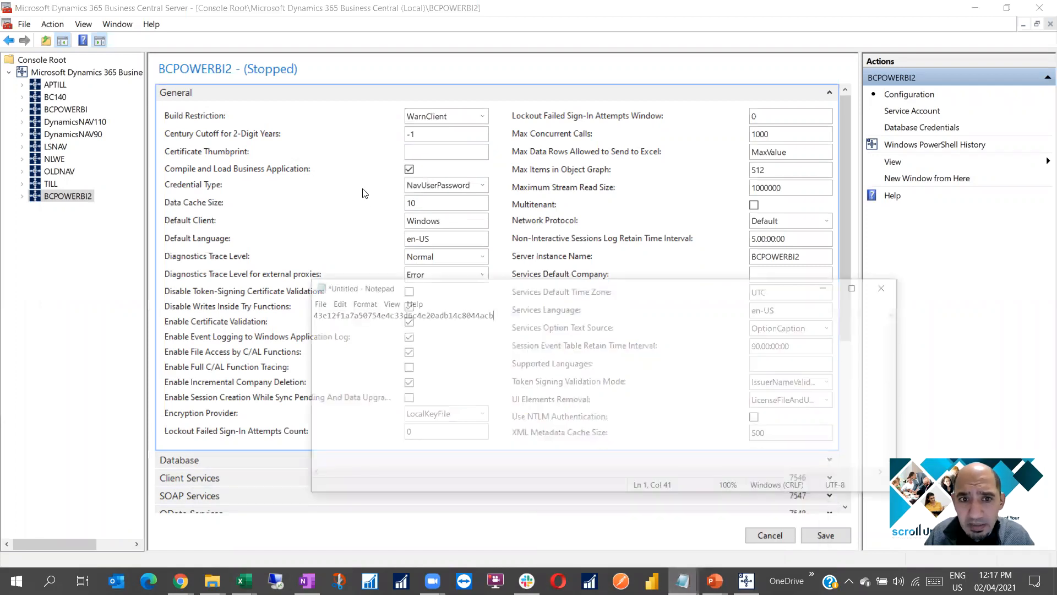
{"action": "left_click_drag", "start_coordinate": [467, 282], "coordinate": [259, 279]}
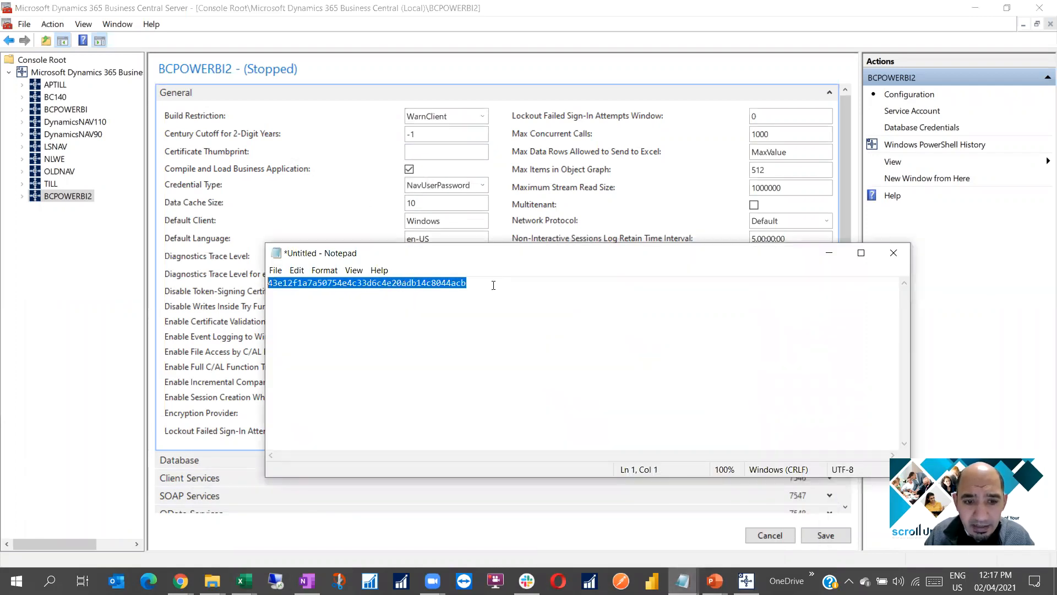
{"action": "left_click", "coordinate": [829, 252]}
{"action": "left_click", "coordinate": [430, 152]}
{"action": "key", "text": "ctrl+v"}
Step: Expand the OData Services settings of BCPOWERBI2 and change the port in the OData Base URL to 7548
{"action": "scroll", "coordinate": [439, 259], "scroll_direction": "down", "scroll_amount": 2}
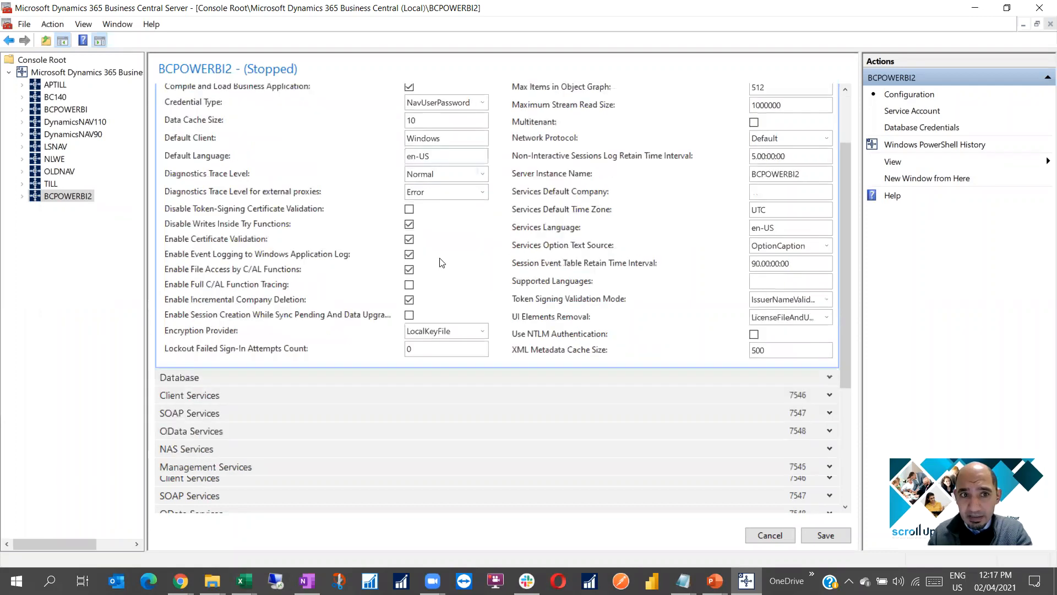
{"action": "scroll", "coordinate": [439, 263], "scroll_direction": "down", "scroll_amount": 4}
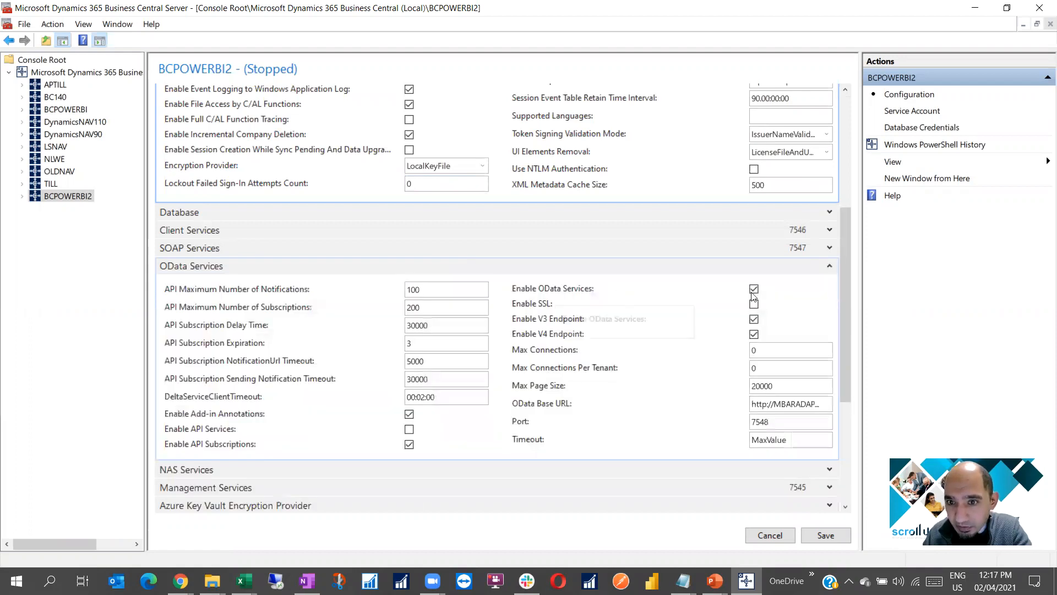
{"action": "mouse_move", "coordinate": [93, 296]}
{"action": "left_mouse_down"}
{"action": "mouse_move", "coordinate": [112, 296]}
{"action": "mouse_move", "coordinate": [79, 296]}
{"action": "mouse_move", "coordinate": [93, 302]}
{"action": "left_mouse_up"}
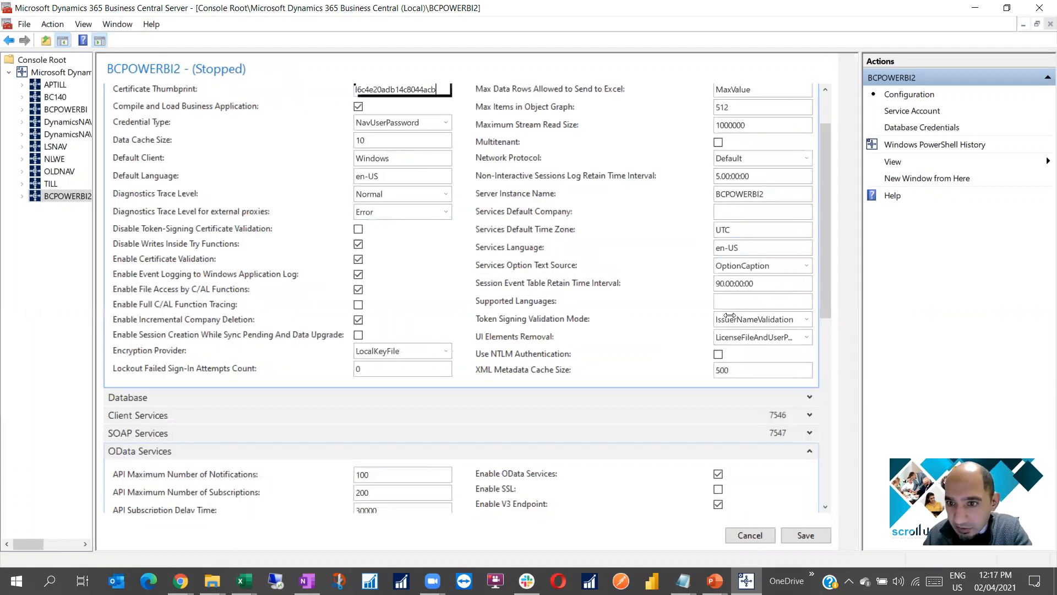
{"action": "left_click_drag", "start_coordinate": [862, 315], "coordinate": [950, 315]}
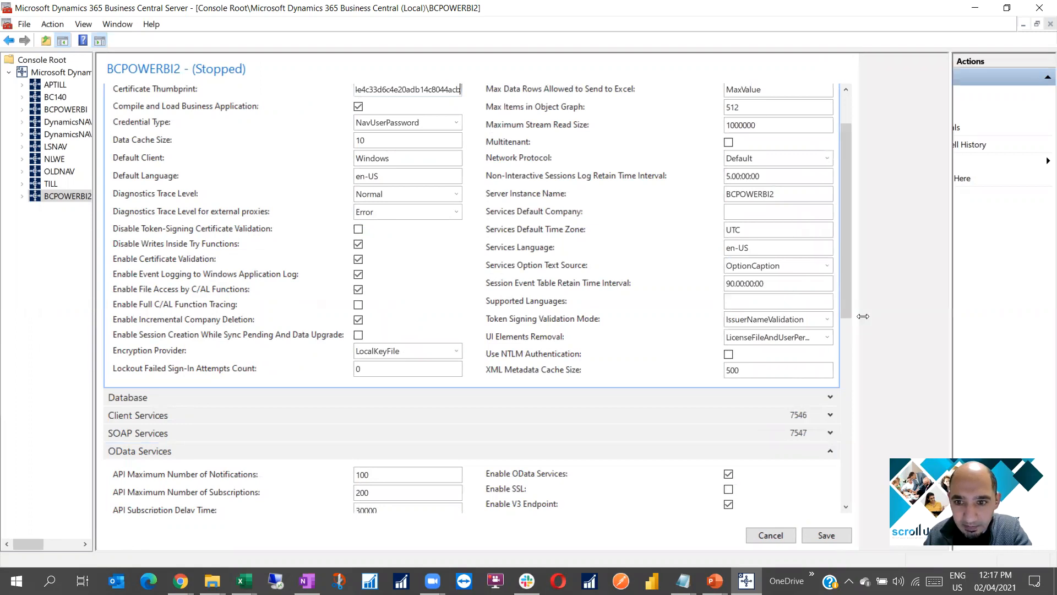
{"action": "scroll", "coordinate": [767, 303], "scroll_direction": "down", "scroll_amount": 5}
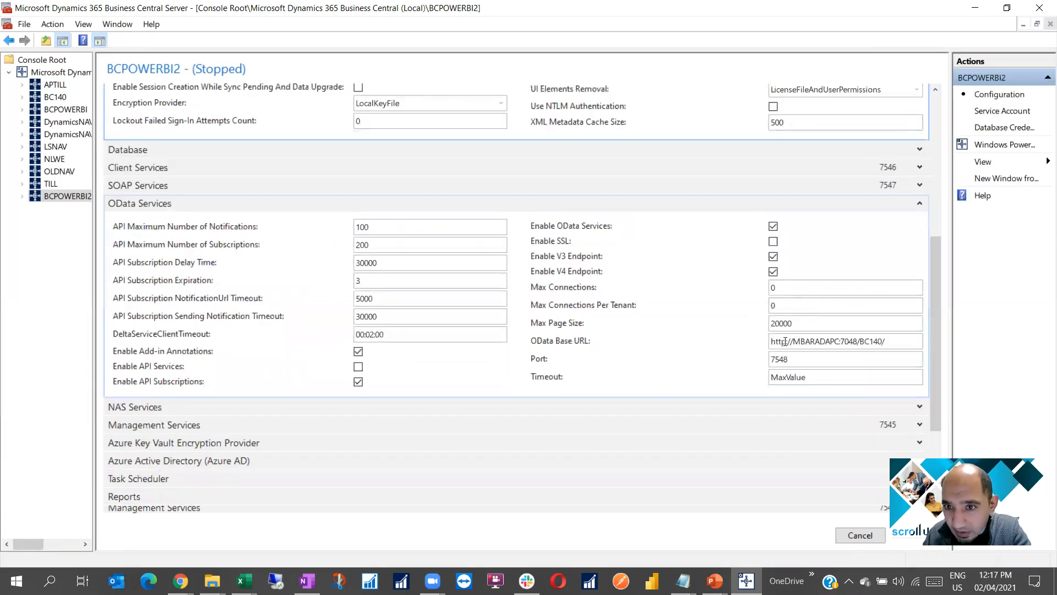
{"action": "left_click", "coordinate": [843, 340]}
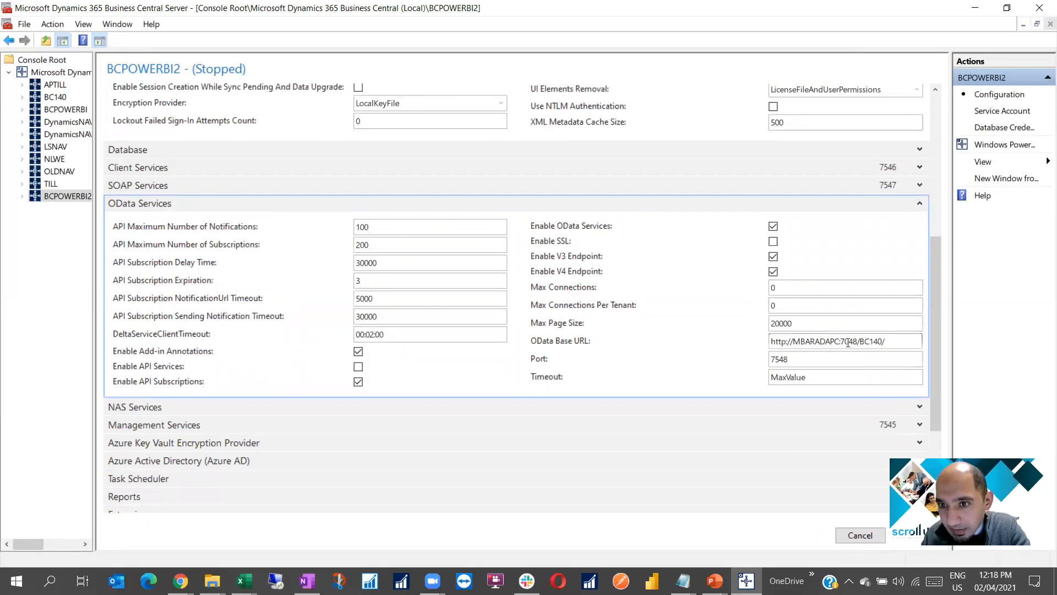
{"action": "left_click_drag", "start_coordinate": [845, 341], "coordinate": [849, 341]}
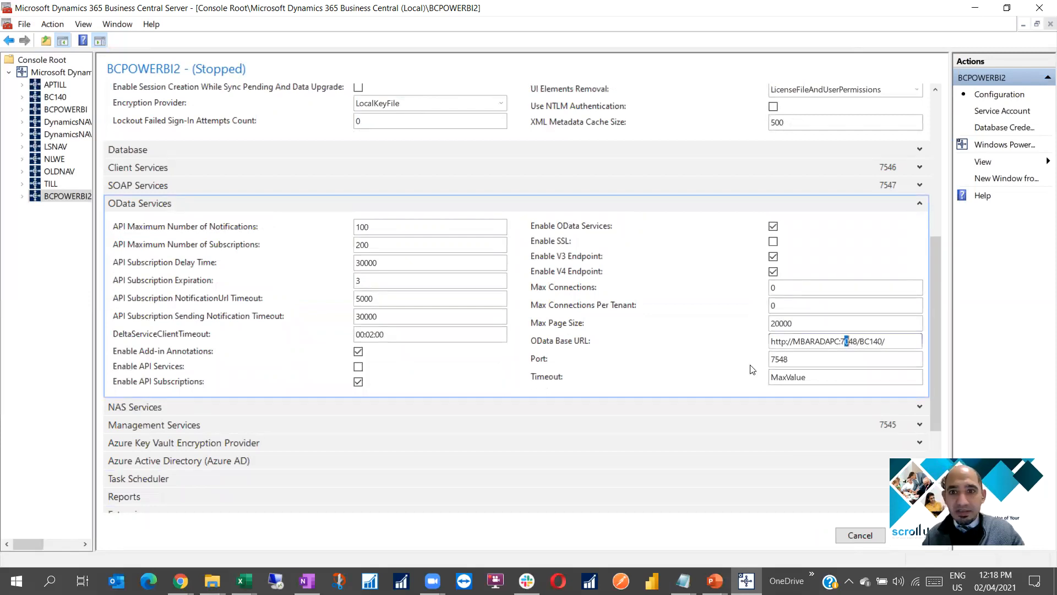
{"action": "type", "text": "5"}
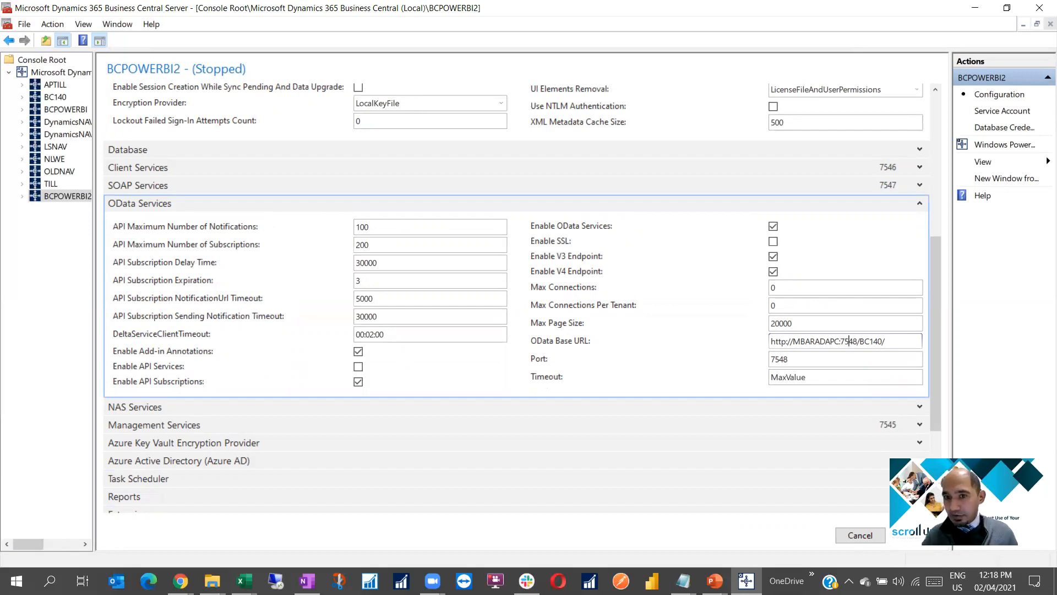
{"action": "left_click", "coordinate": [819, 360]}
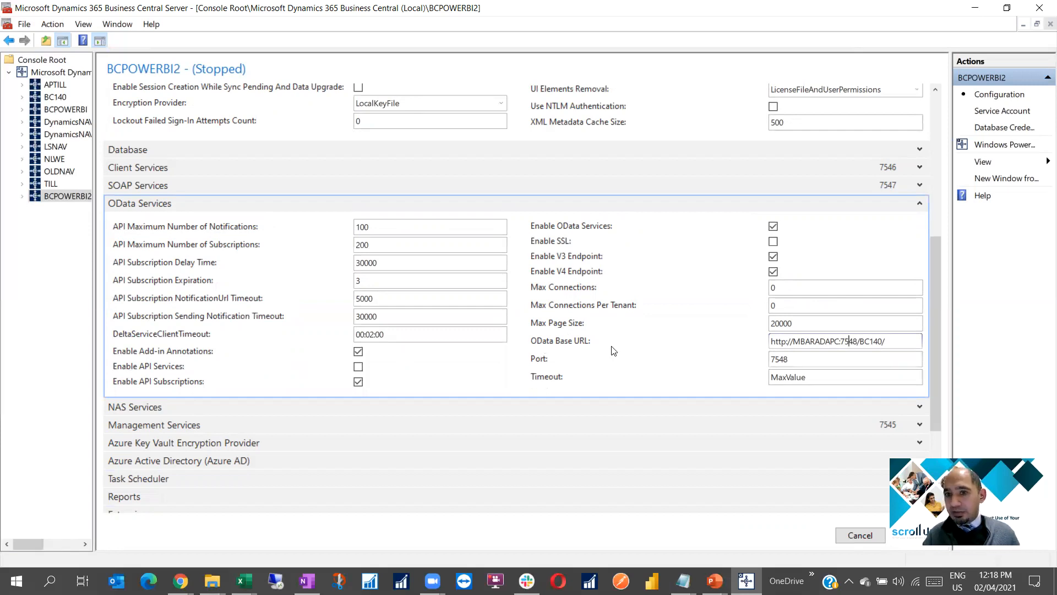
Step: Copy the OData Base URL and paste it on a new line below the certificate thumbprint in the untitled Notepad file
{"action": "key", "text": "shift+Tab"}
{"action": "key", "text": "ctrl+c"}
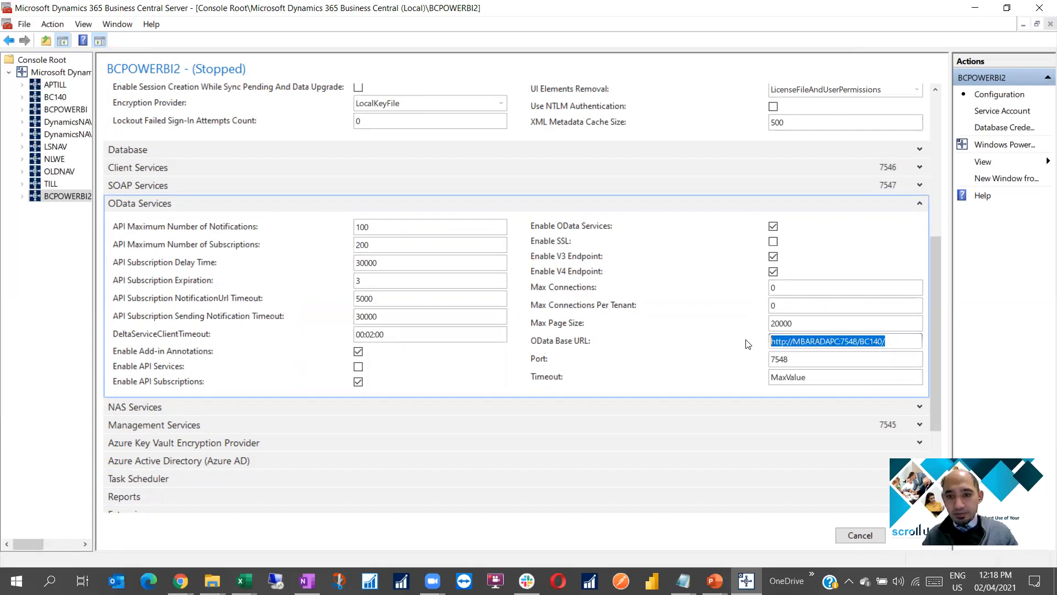
{"action": "left_click", "coordinate": [683, 581]}
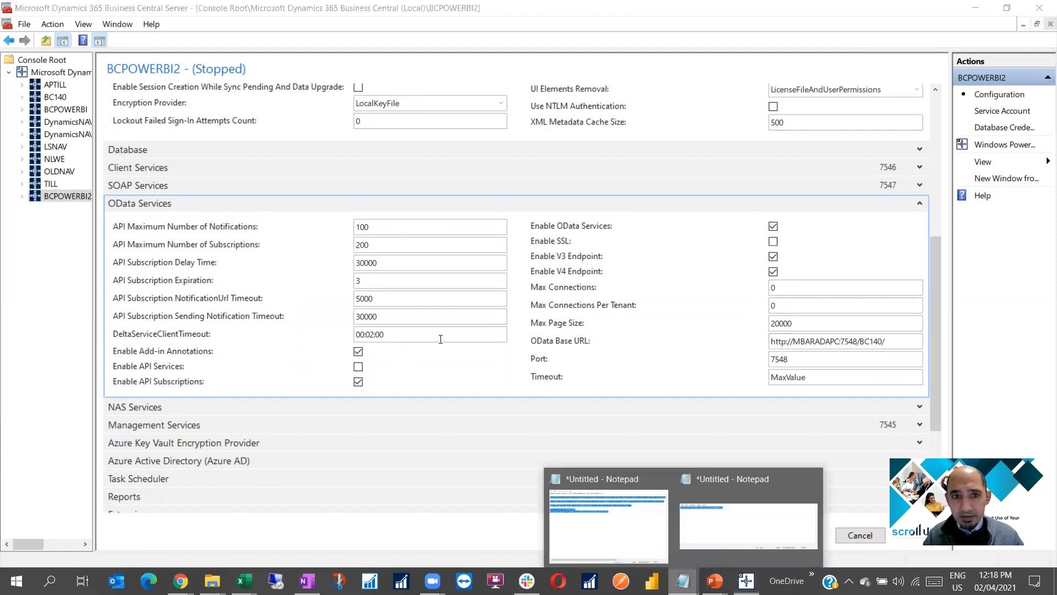
{"action": "left_click", "coordinate": [495, 282]}
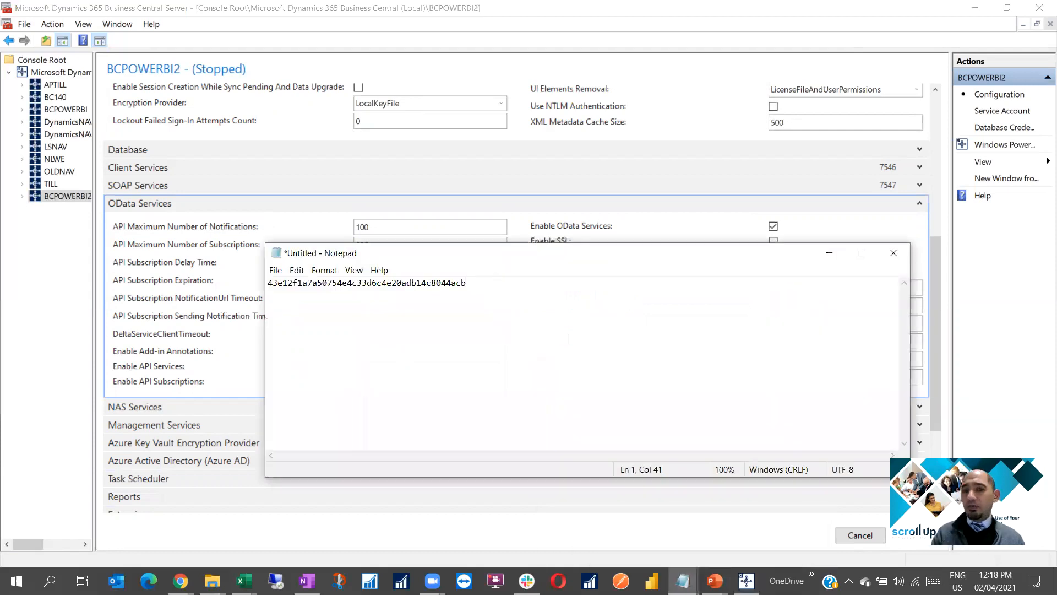
{"action": "key", "text": "Return"}
{"action": "key", "text": "ctrl+v"}
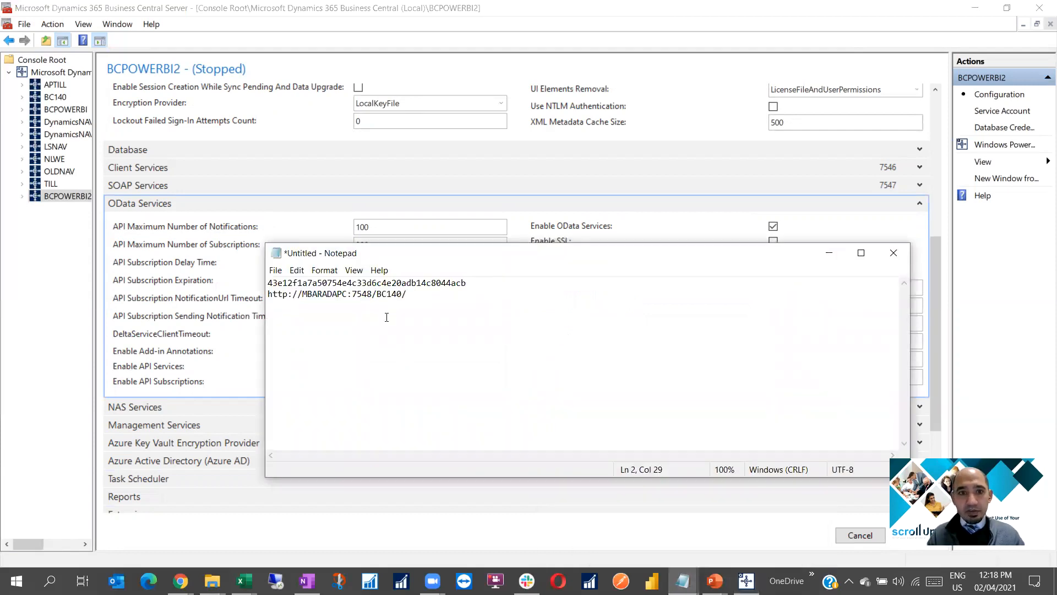
Step: Insert the label "ODATA URL" on its own line above the pasted URL in the Notepad file
{"action": "key", "text": "shift+Home"}
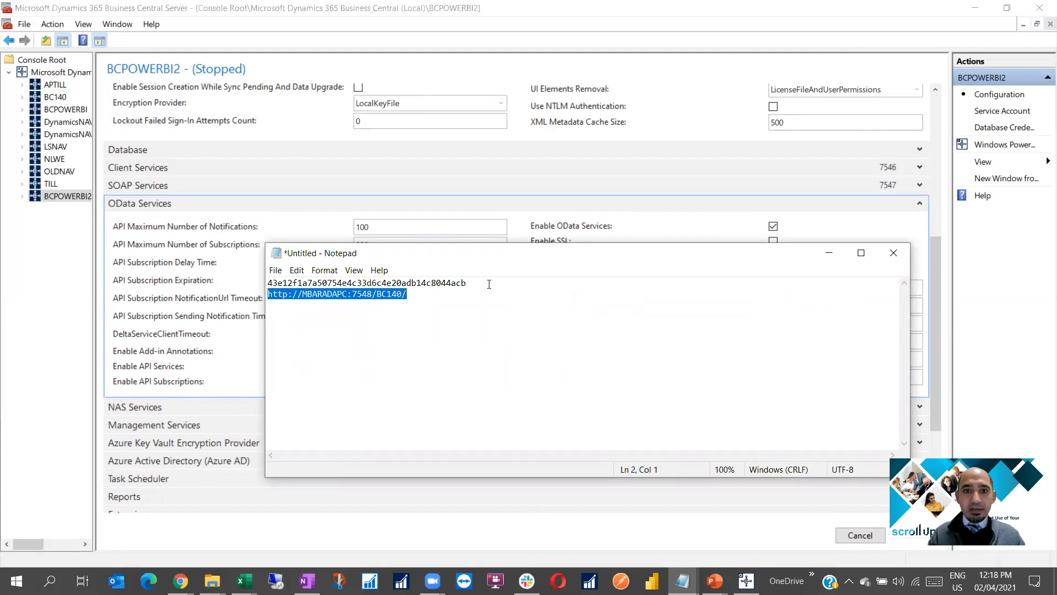
{"action": "key", "text": "Home"}
{"action": "key", "text": "Return"}
{"action": "key", "text": "Up"}
{"action": "type", "text": "ODA"}
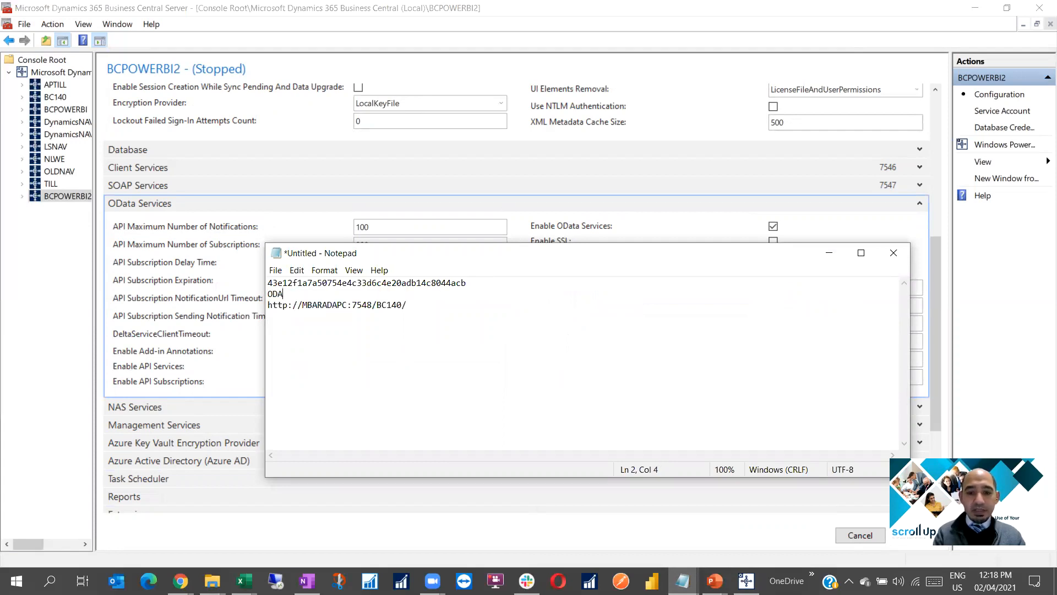
{"action": "type", "text": "TA URL"}
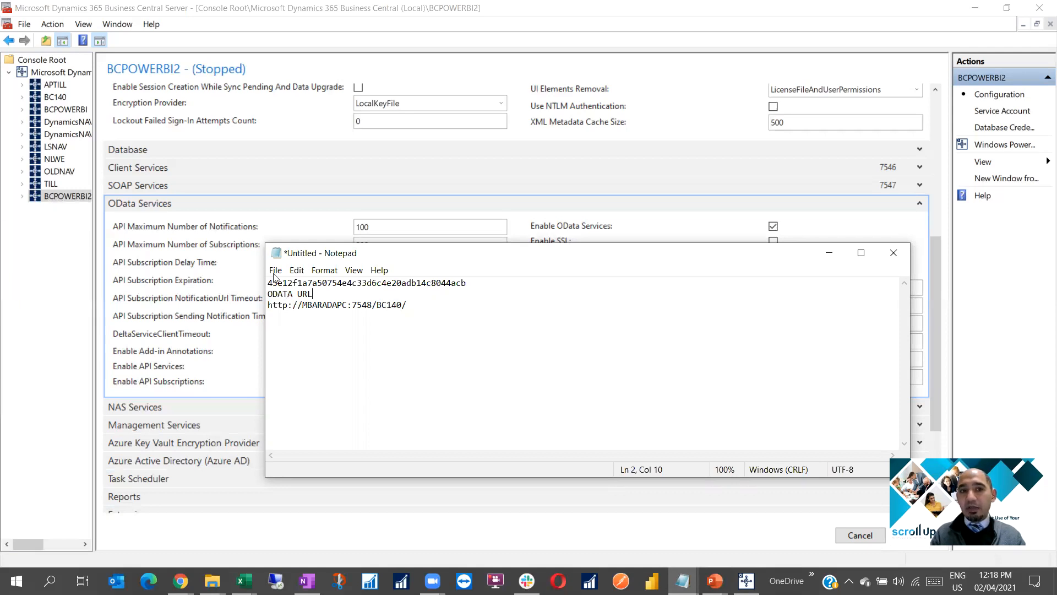
Step: Replace the instance name BC140 in the Notepad URL with BCPOWERBI2
{"action": "left_click_drag", "start_coordinate": [387, 305], "coordinate": [403, 326]}
{"action": "type", "text": "POW"}
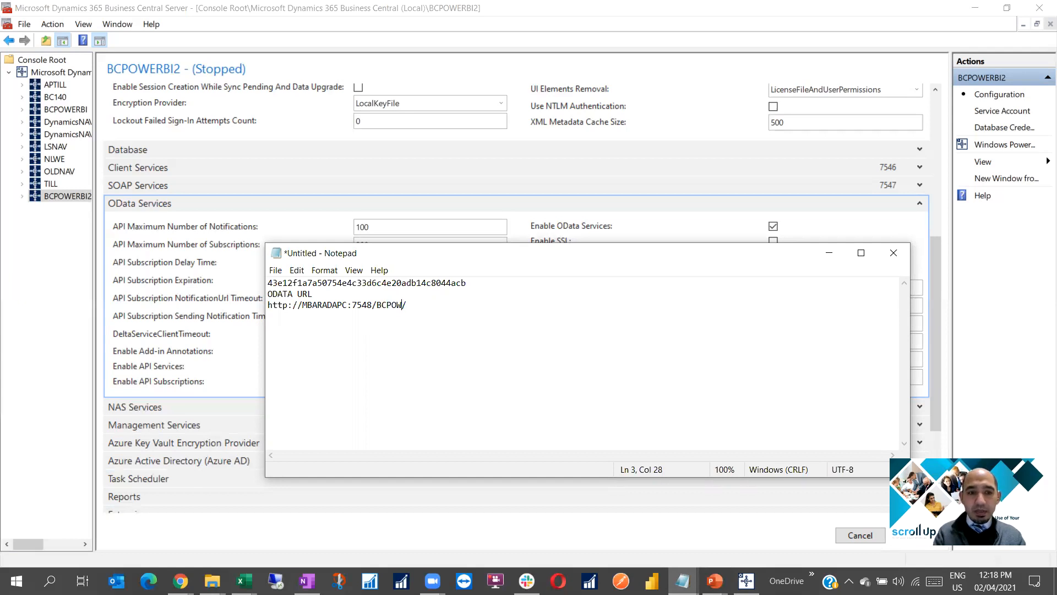
{"action": "type", "text": "ERBI2"}
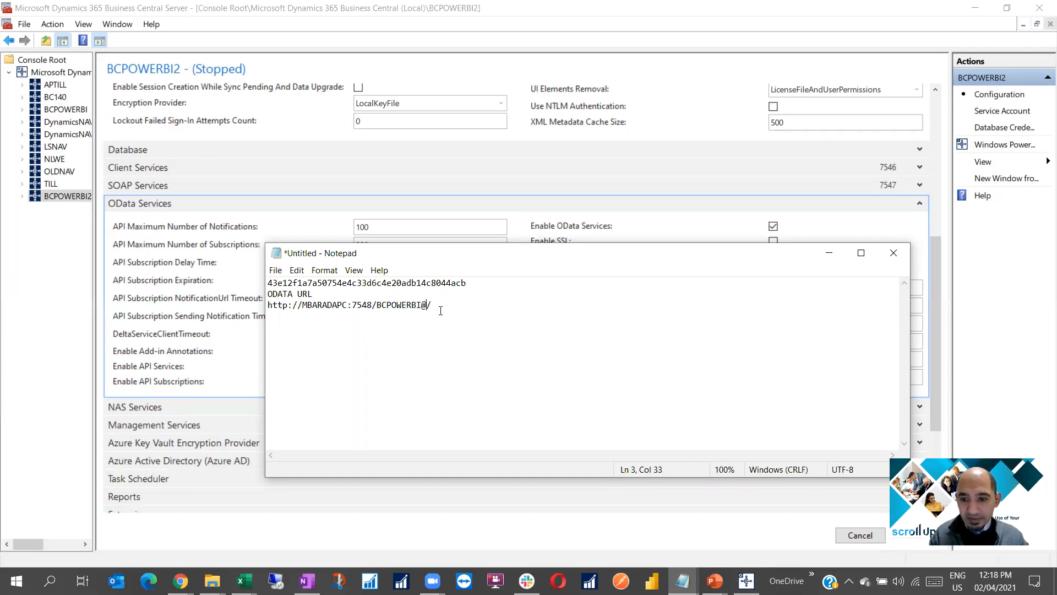
Step: Copy BCPOWERBI2 from the Notepad URL and paste it over BC140 in the instance's OData Base URL
{"action": "left_click_drag", "start_coordinate": [375, 305], "coordinate": [431, 305]}
{"action": "key", "text": "ctrl+c"}
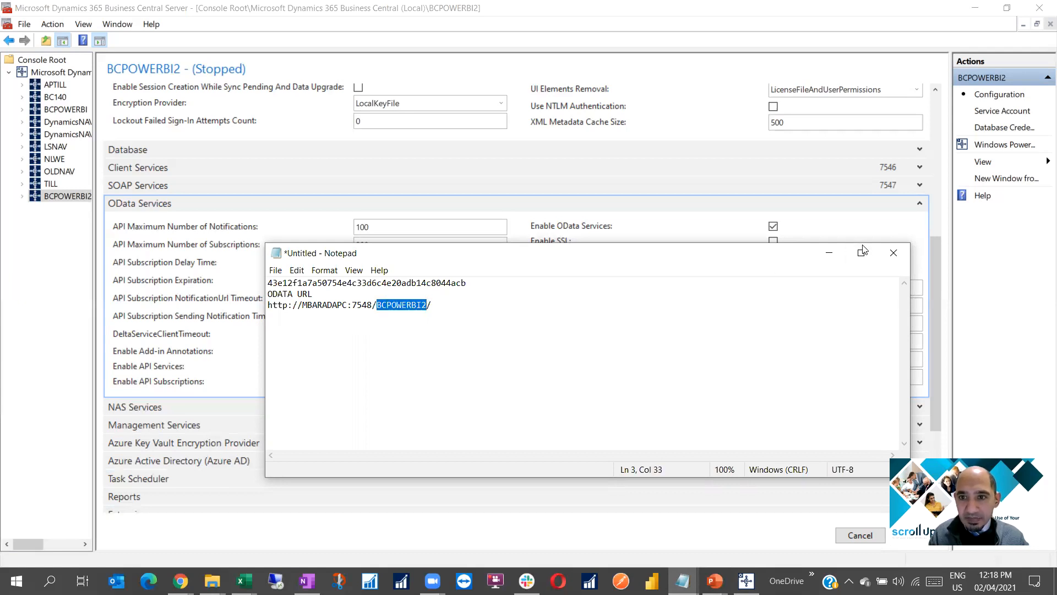
{"action": "left_click", "coordinate": [829, 253]}
{"action": "left_click", "coordinate": [869, 340]}
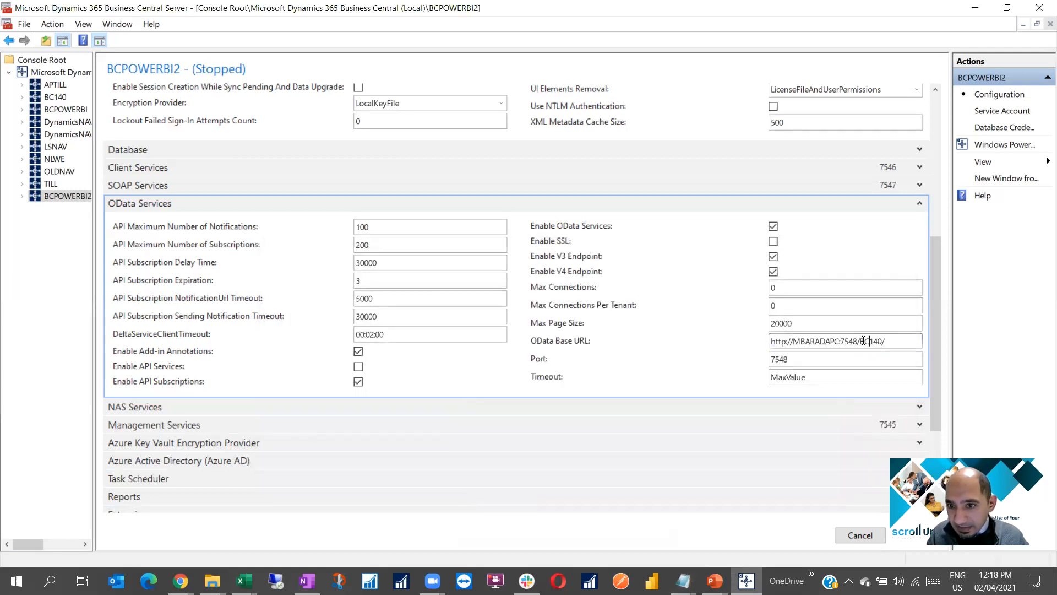
{"action": "left_click_drag", "start_coordinate": [859, 340], "coordinate": [884, 340]}
{"action": "key", "text": "ctrl+v"}
{"action": "left_click", "coordinate": [822, 361]}
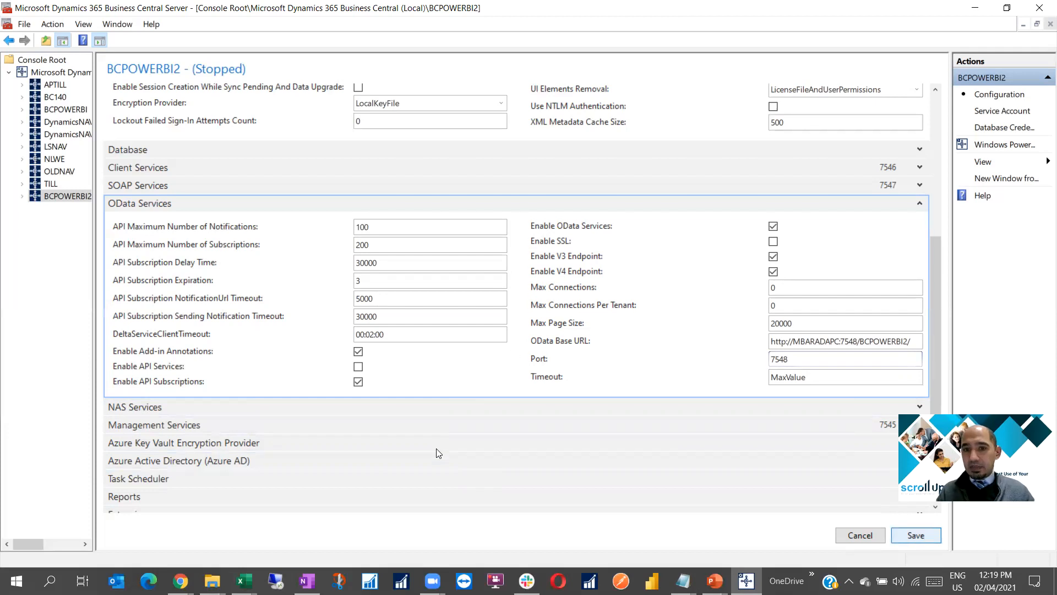
Step: Save the BCPOWERBI2 configuration and start the instance from the list of server instances
{"action": "left_click", "coordinate": [916, 535]}
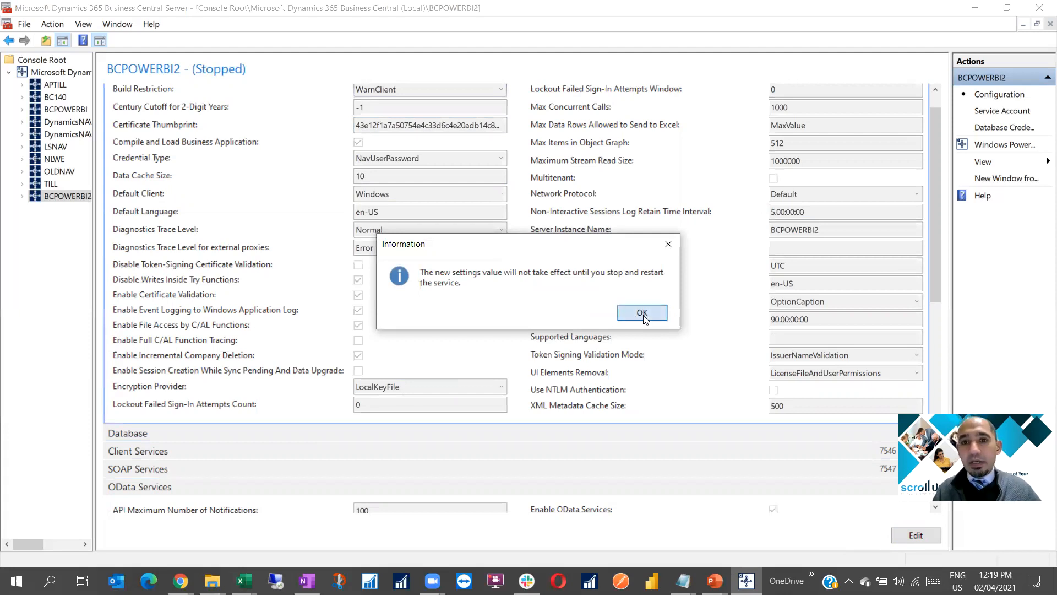
{"action": "key", "text": "Return"}
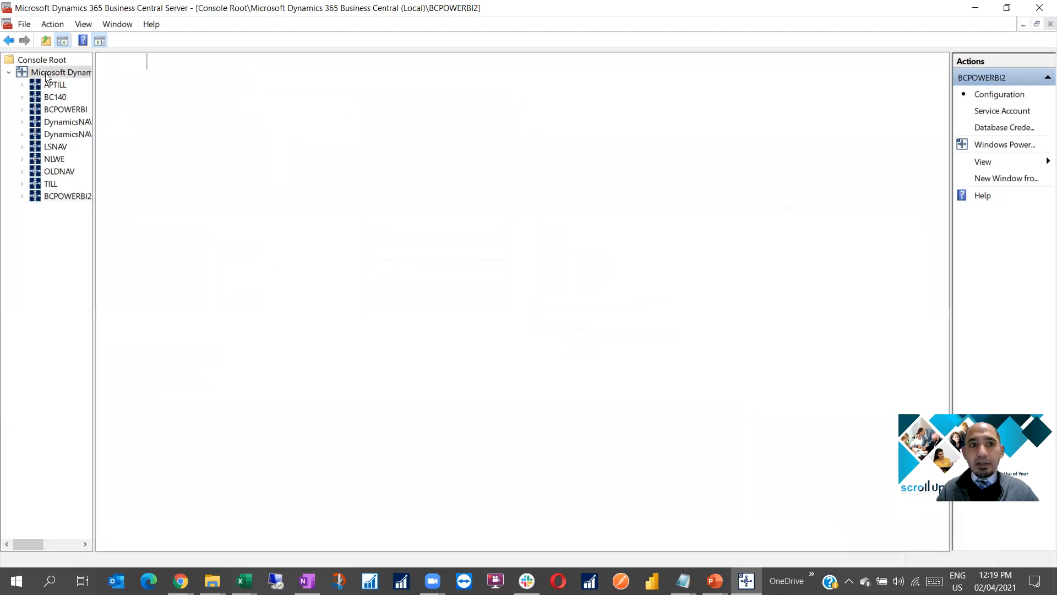
{"action": "right_click", "coordinate": [136, 199]}
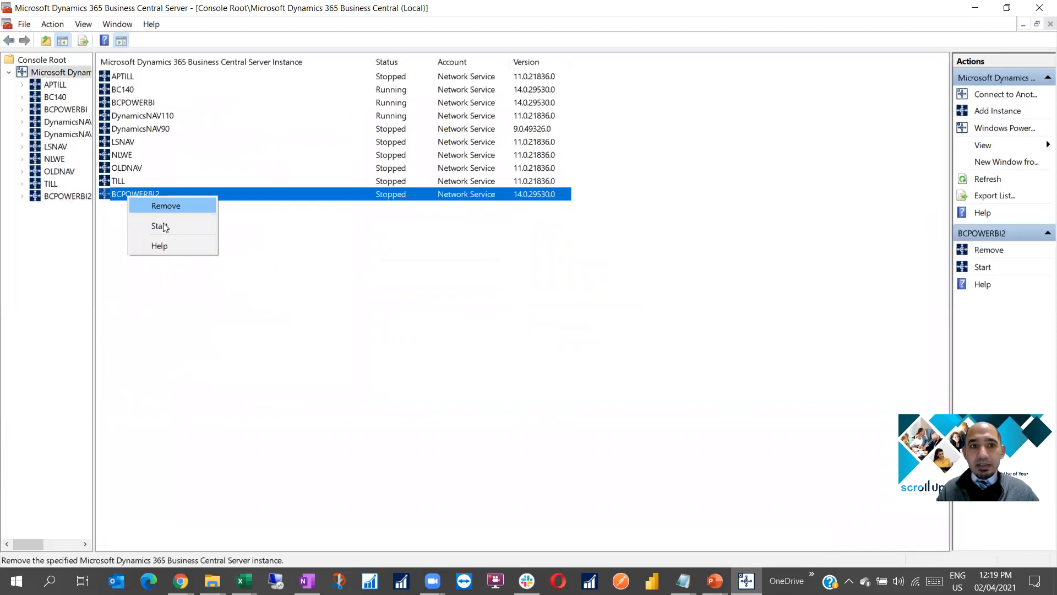
{"action": "left_click", "coordinate": [171, 229]}
{"action": "left_click", "coordinate": [560, 312]}
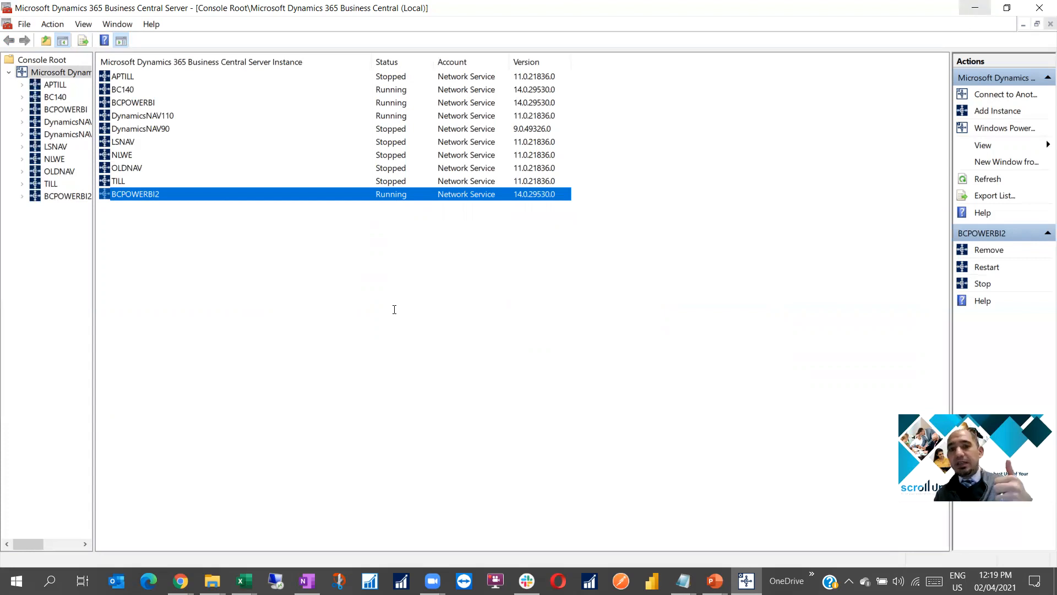
Step: Consult slide 8 in PowerPoint, return to the administration console and refresh the server instance list
{"action": "key", "text": "alt+Tab"}
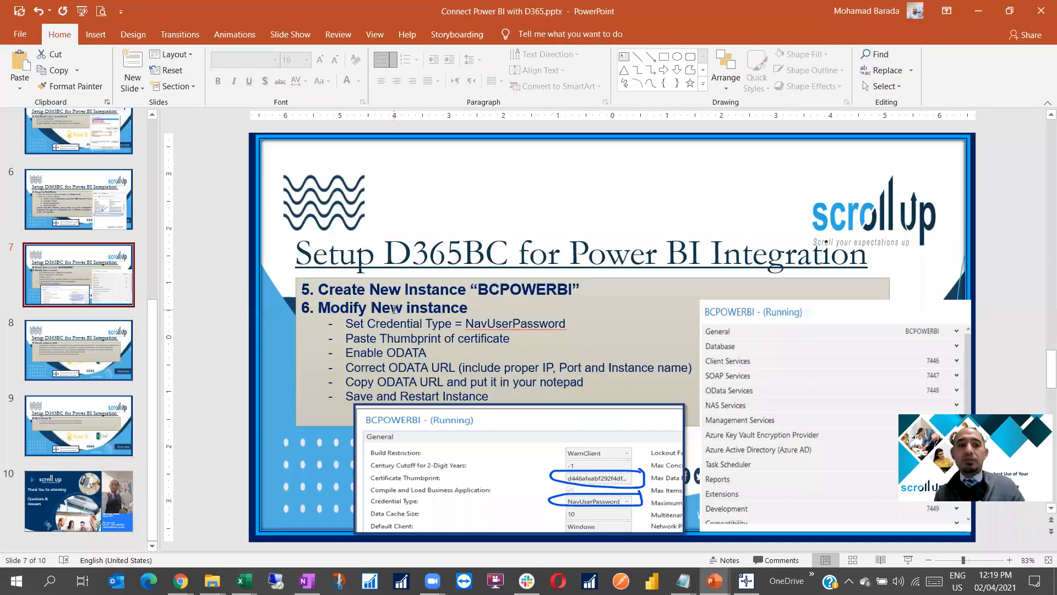
{"action": "left_click", "coordinate": [72, 348]}
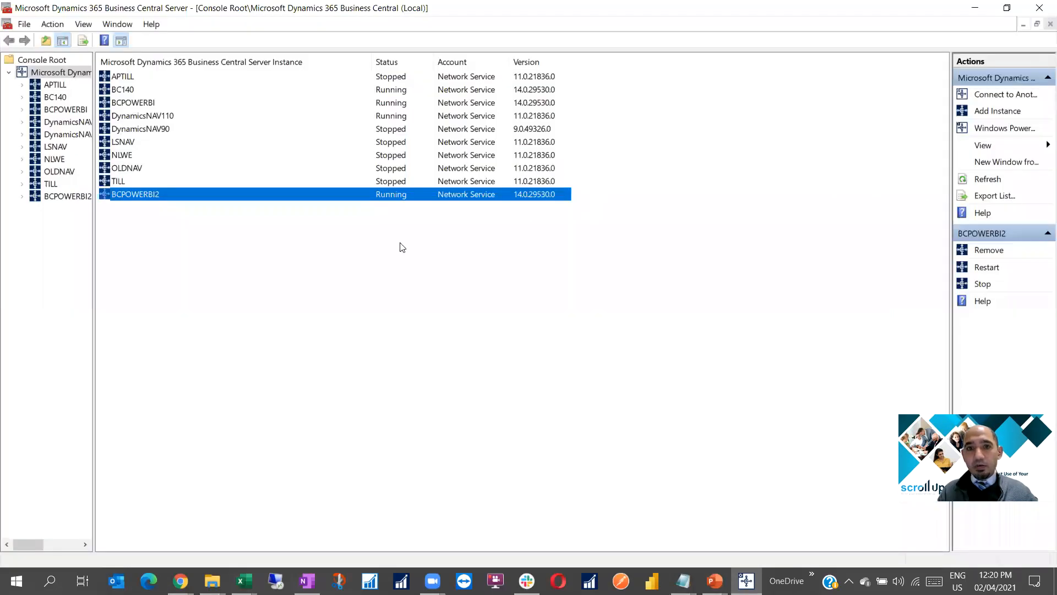
{"action": "right_click", "coordinate": [400, 243]}
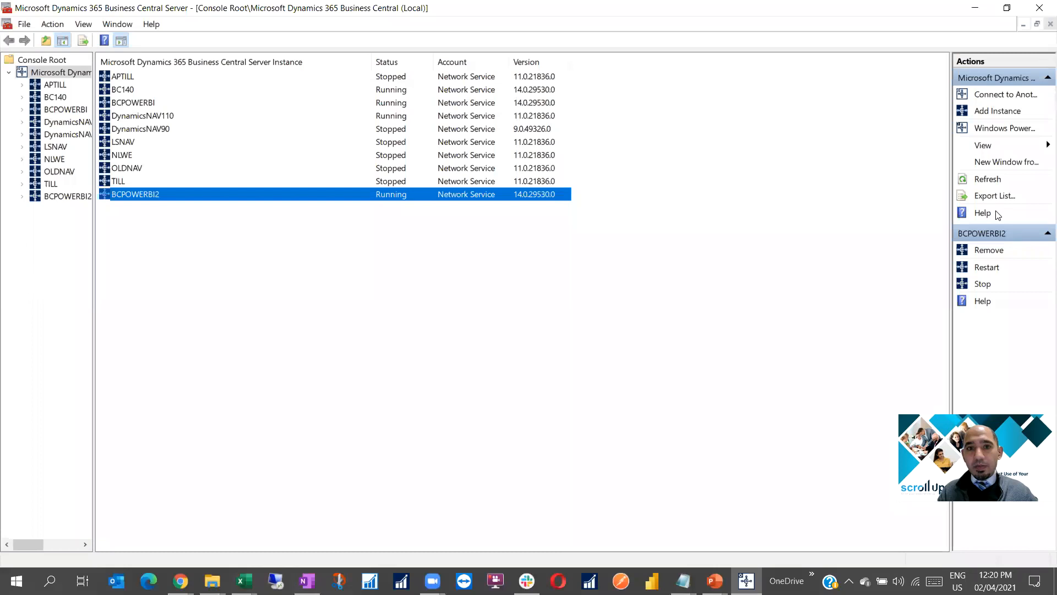
{"action": "left_click", "coordinate": [987, 179]}
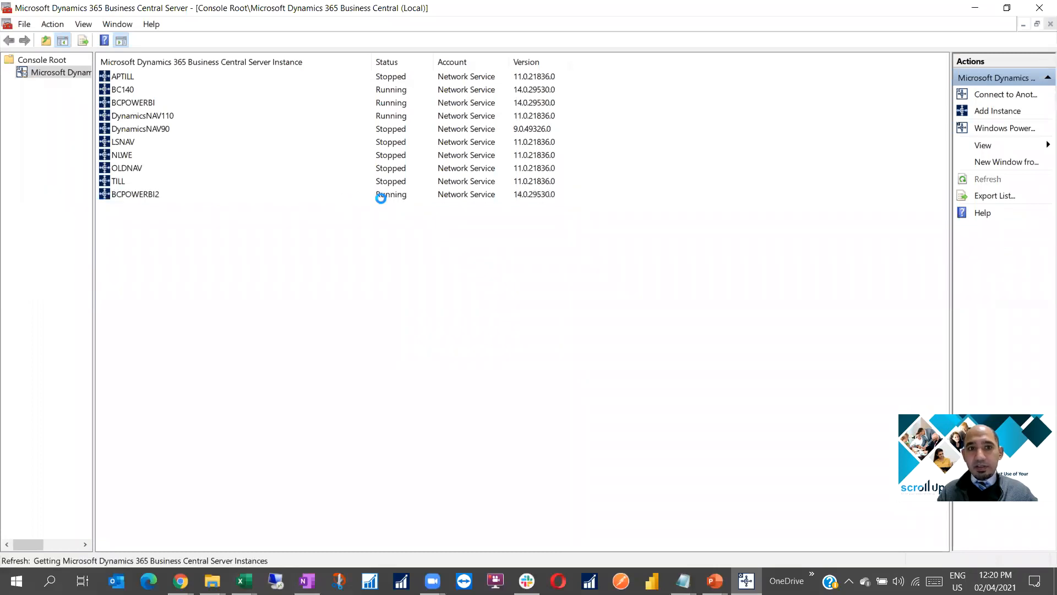
{"action": "left_click", "coordinate": [378, 197]}
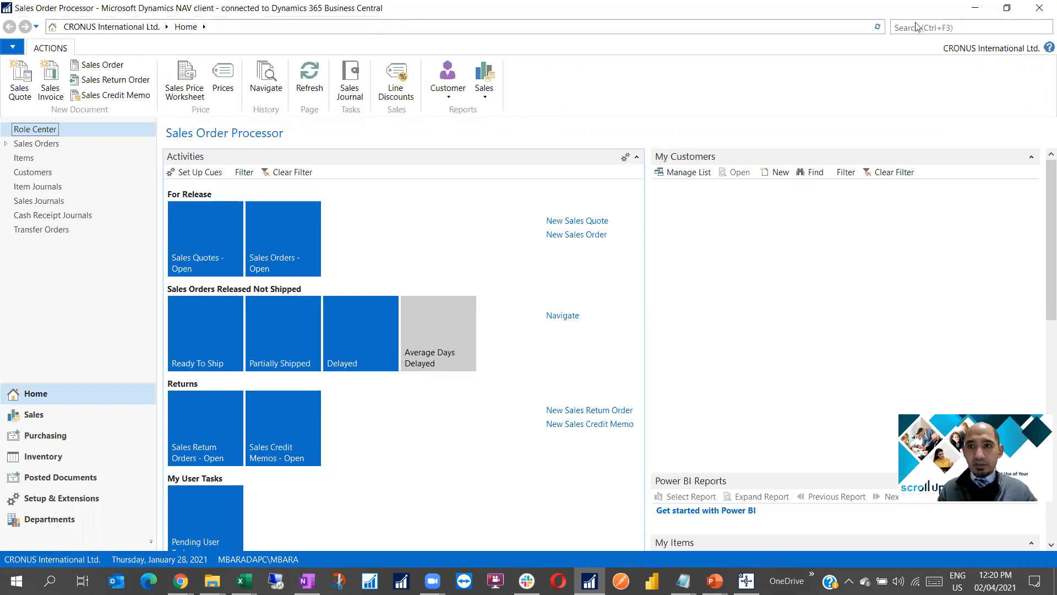
Step: Search for "users" in the Dynamics NAV client and open the POWERBI user's card to review its authentication and permission settings
{"action": "left_click", "coordinate": [913, 28]}
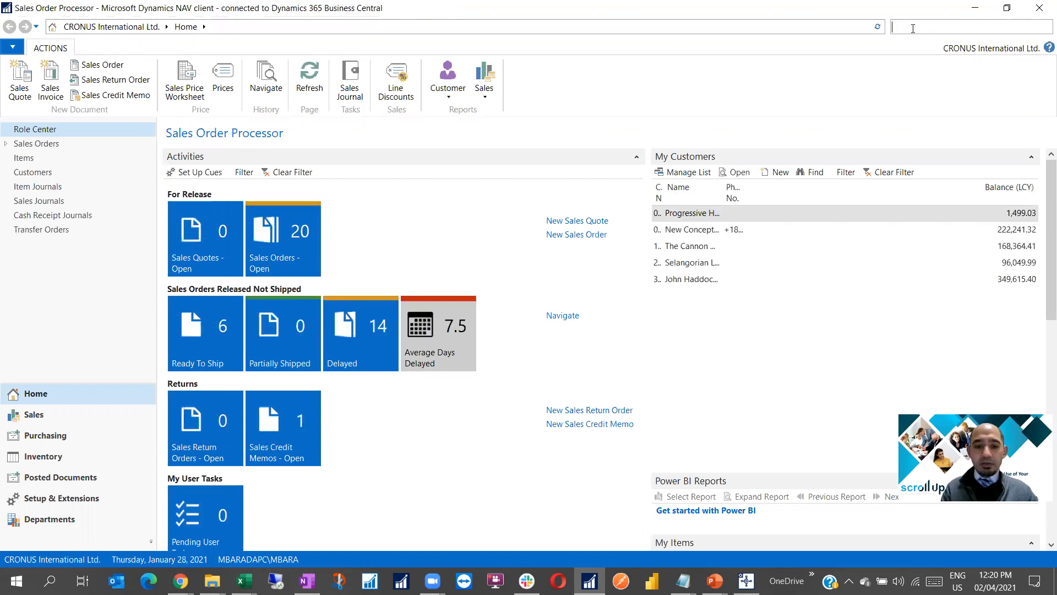
{"action": "type", "text": "users"}
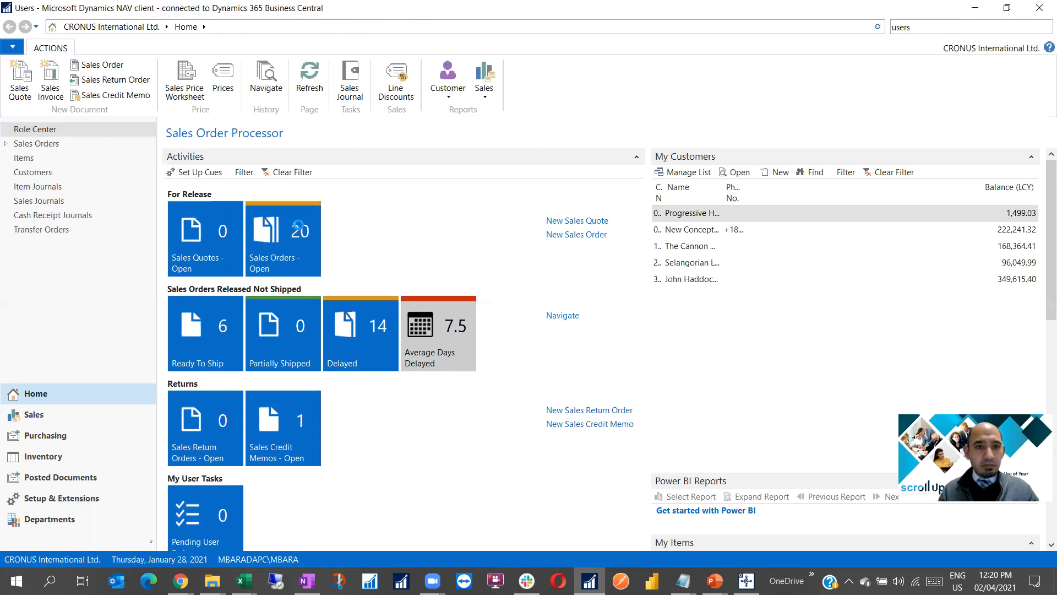
{"action": "left_click", "coordinate": [203, 216]}
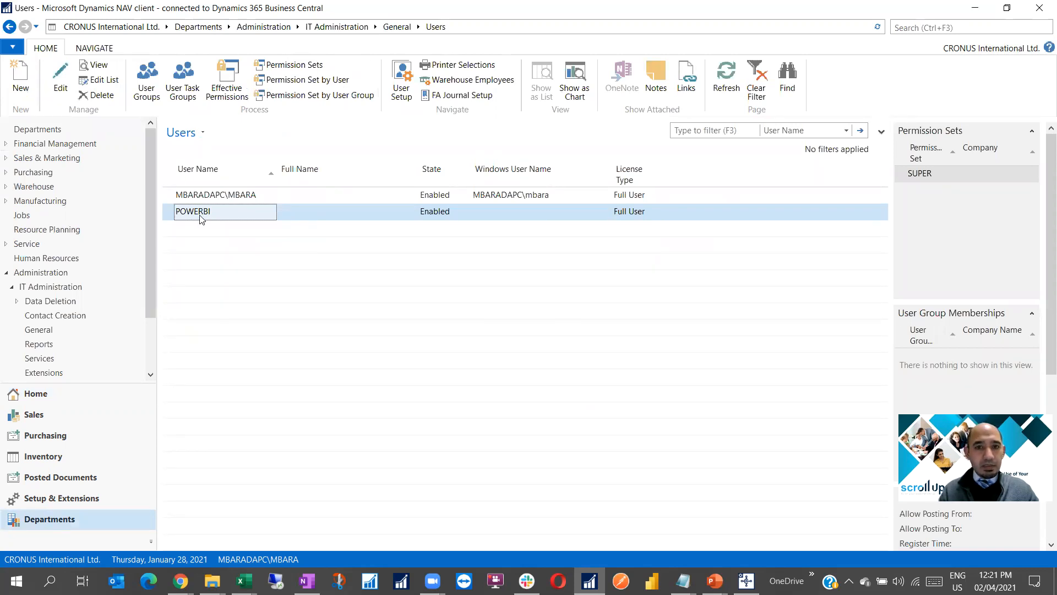
{"action": "double_click", "coordinate": [201, 217]}
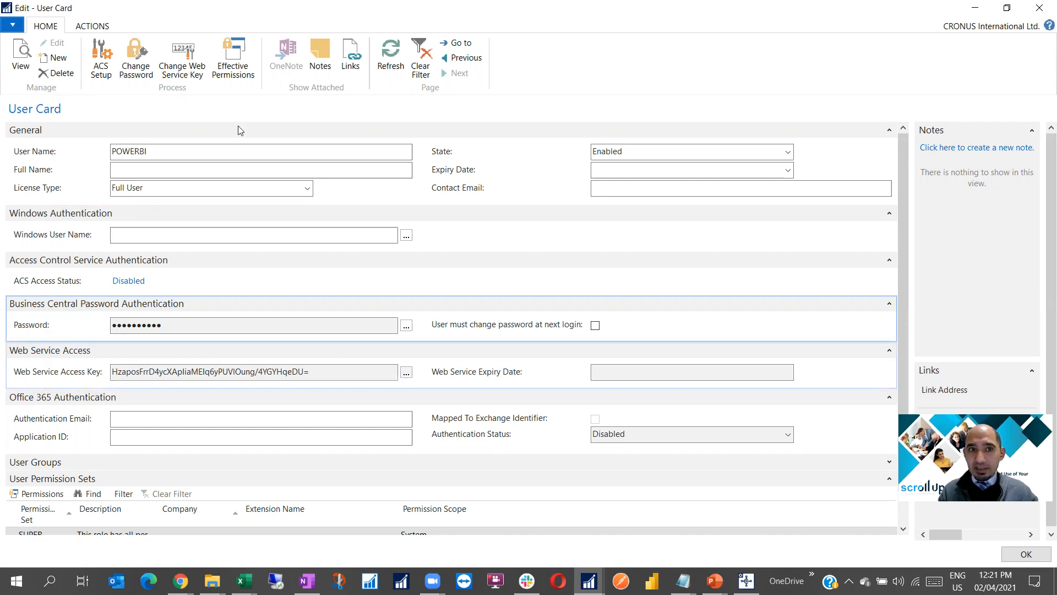
{"action": "scroll", "coordinate": [260, 323], "scroll_direction": "down", "scroll_amount": 1}
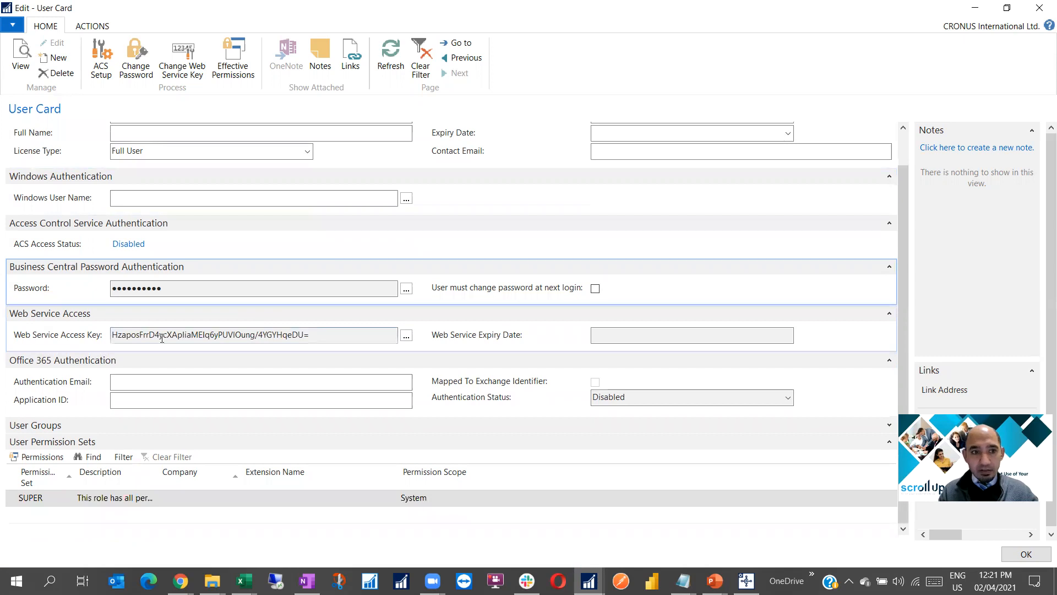
Step: Review the POWERBI user's web service access key and SUPER permission set, and close the user card
{"action": "mouse_move", "coordinate": [30, 338]}
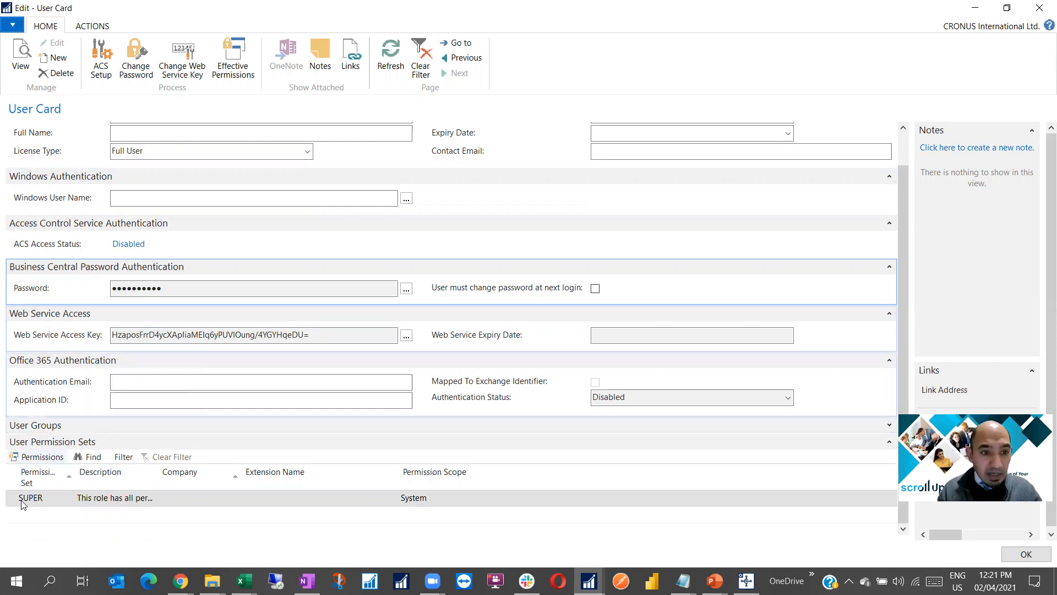
{"action": "left_click", "coordinate": [65, 498]}
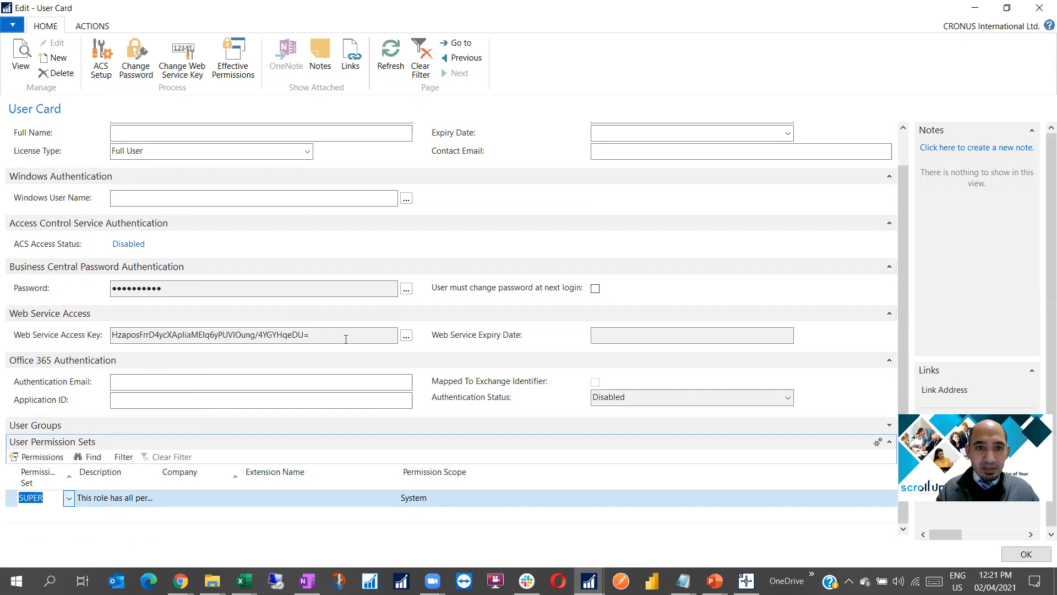
{"action": "scroll", "coordinate": [333, 339], "scroll_direction": "up", "scroll_amount": 1}
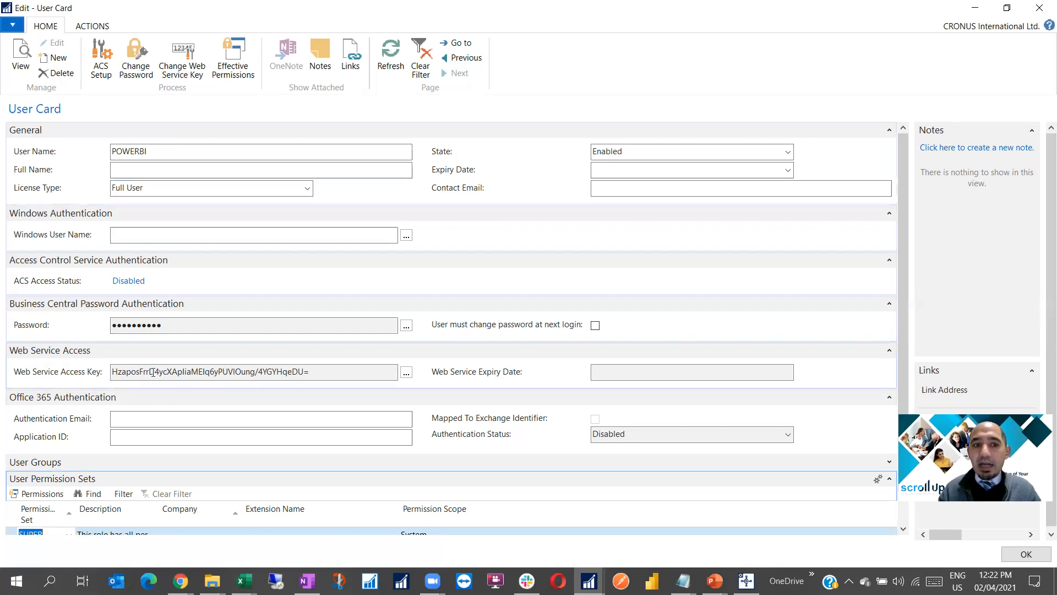
{"action": "left_click", "coordinate": [1040, 10]}
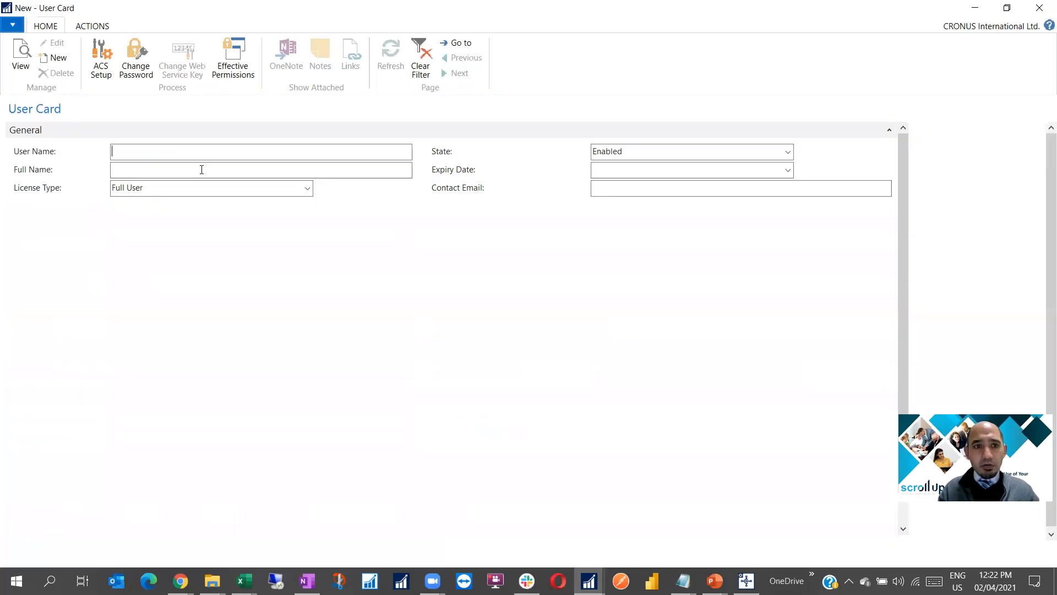
Step: Fill in a new user card with the user name POWERBI2 and the full name User for Power BI
{"action": "type", "text": "POWERB"}
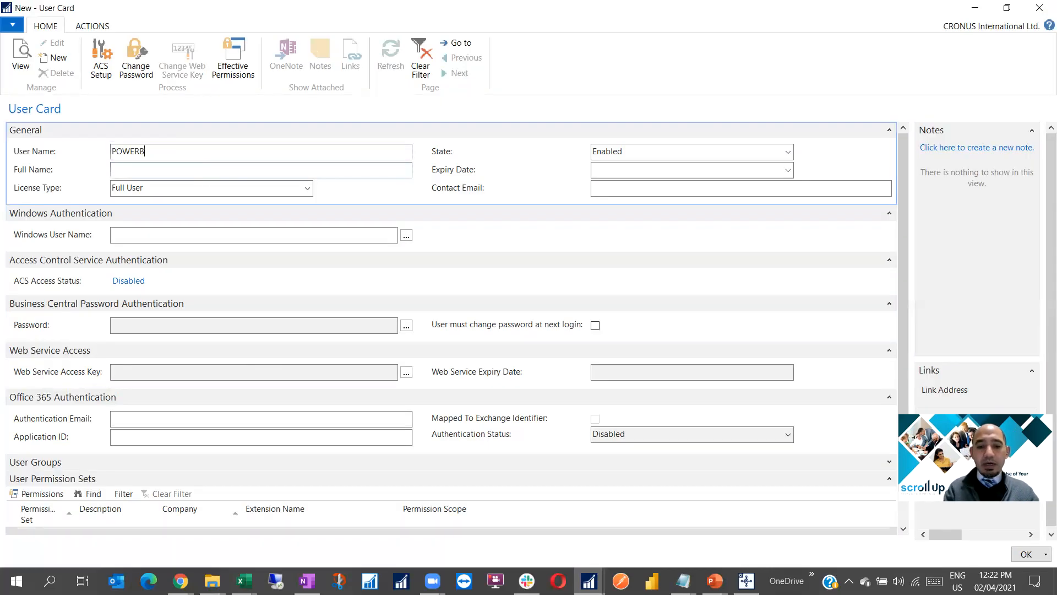
{"action": "type", "text": "I2"}
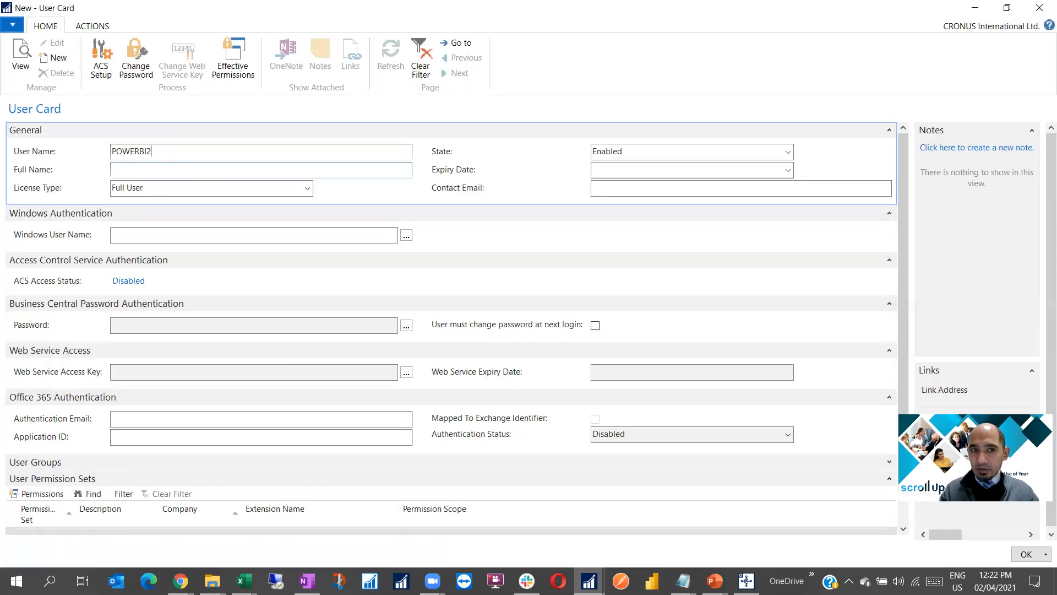
{"action": "key", "text": "Tab"}
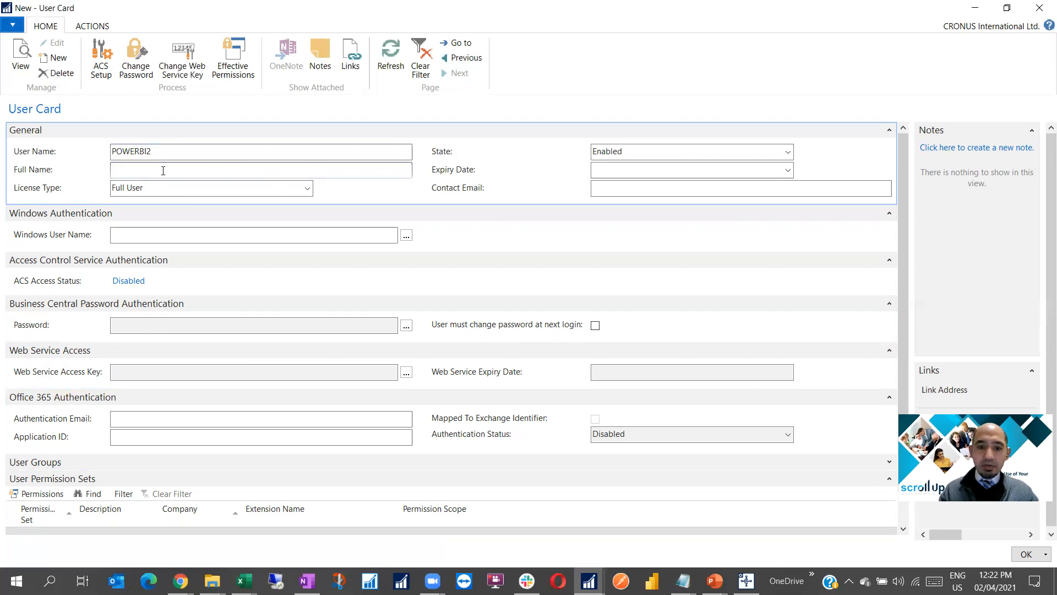
{"action": "type", "text": "User"}
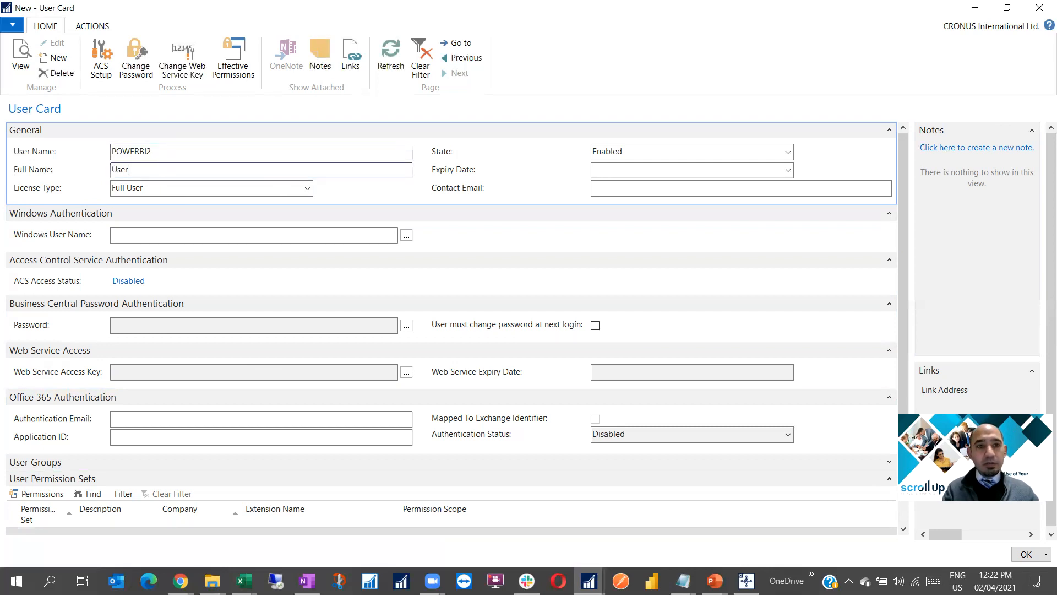
{"action": "type", "text": " for Power BI"}
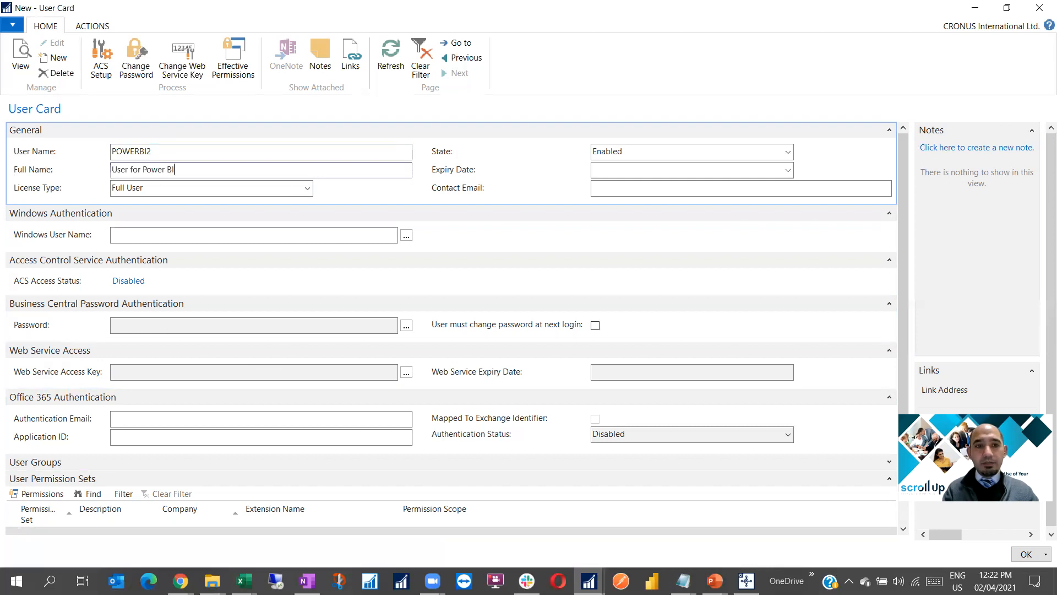
{"action": "key", "text": "Tab"}
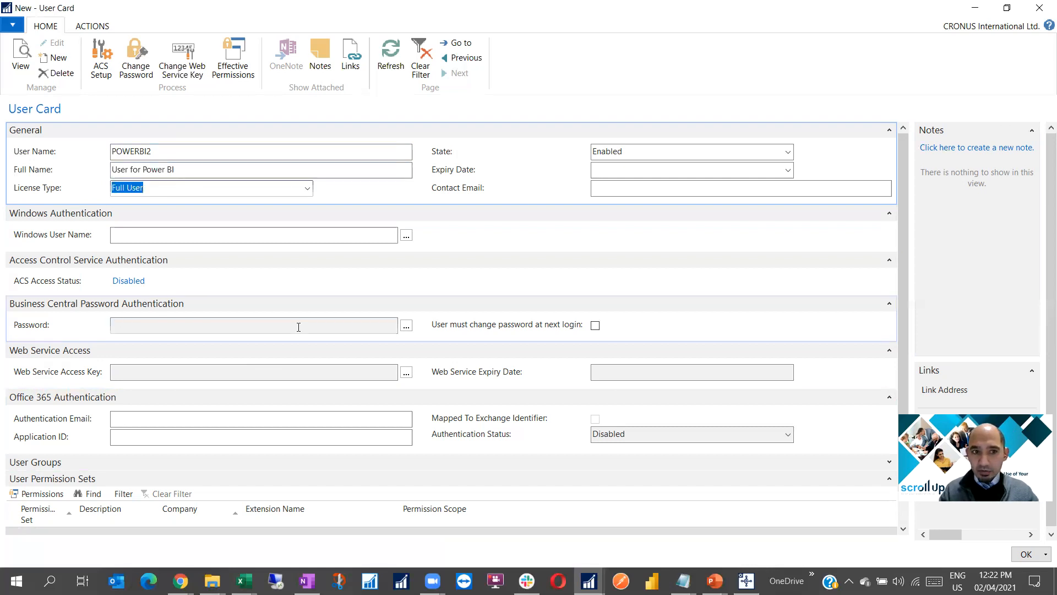
Step: Enter and confirm the POWERBI2 account password, with no password change required at next login
{"action": "left_click", "coordinate": [406, 325]}
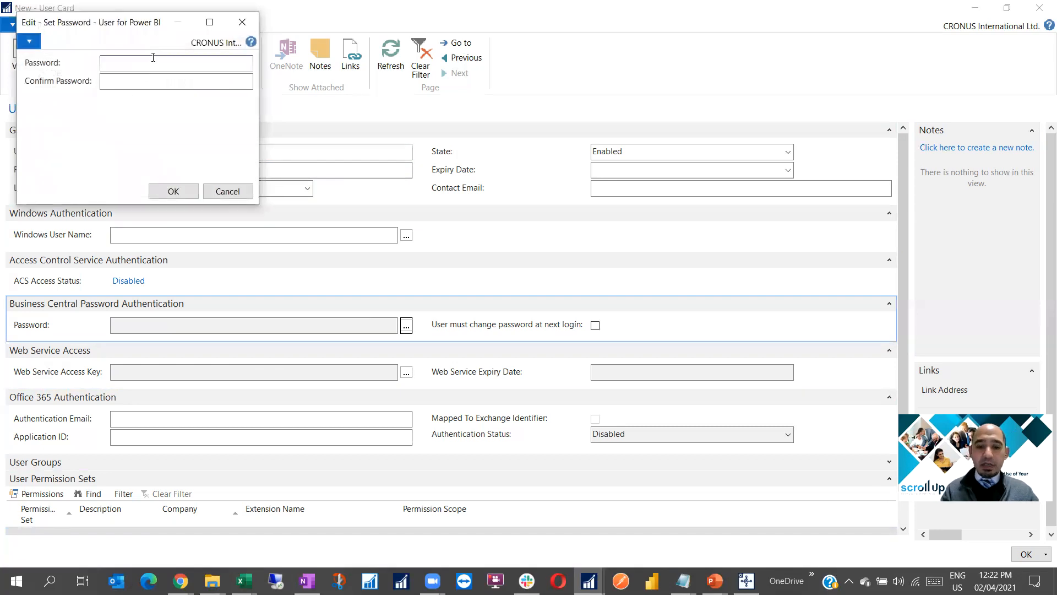
{"action": "type", "text": "•••••"}
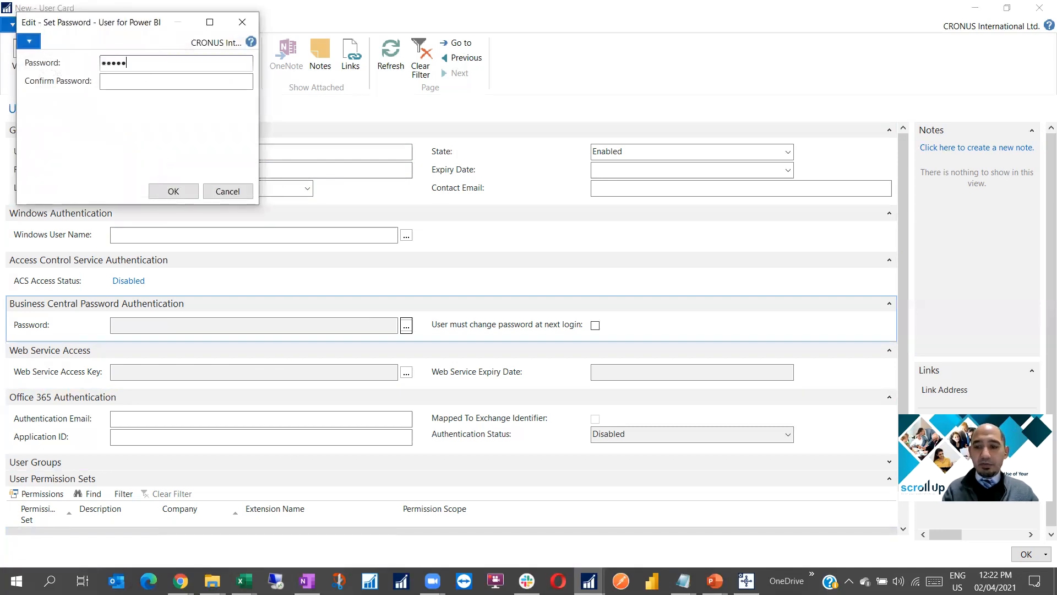
{"action": "type", "text": "•••••"}
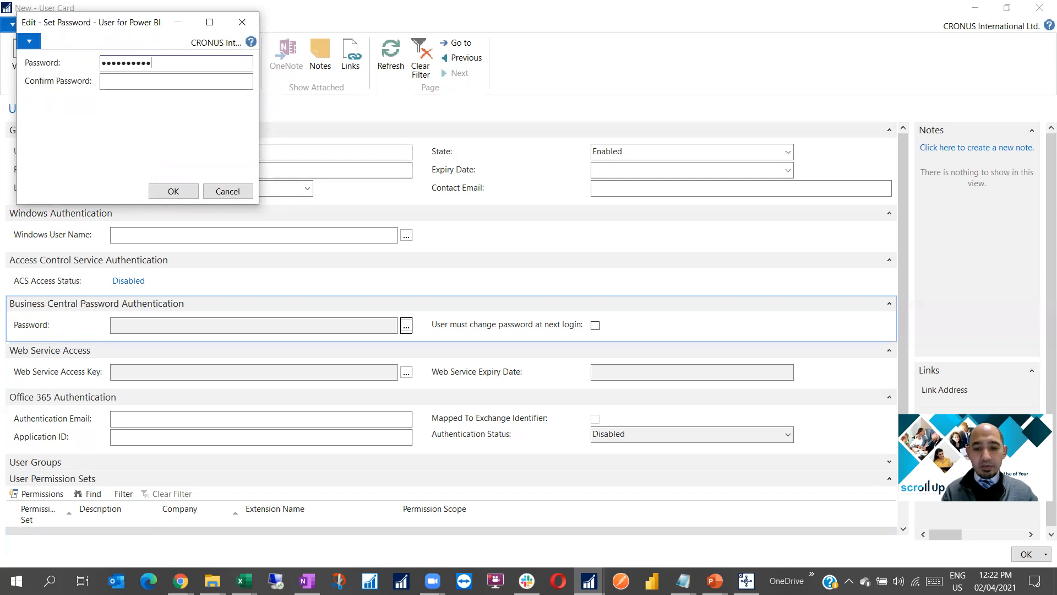
{"action": "type", "text": "•••"}
{"action": "key", "text": "Caps_Lock"}
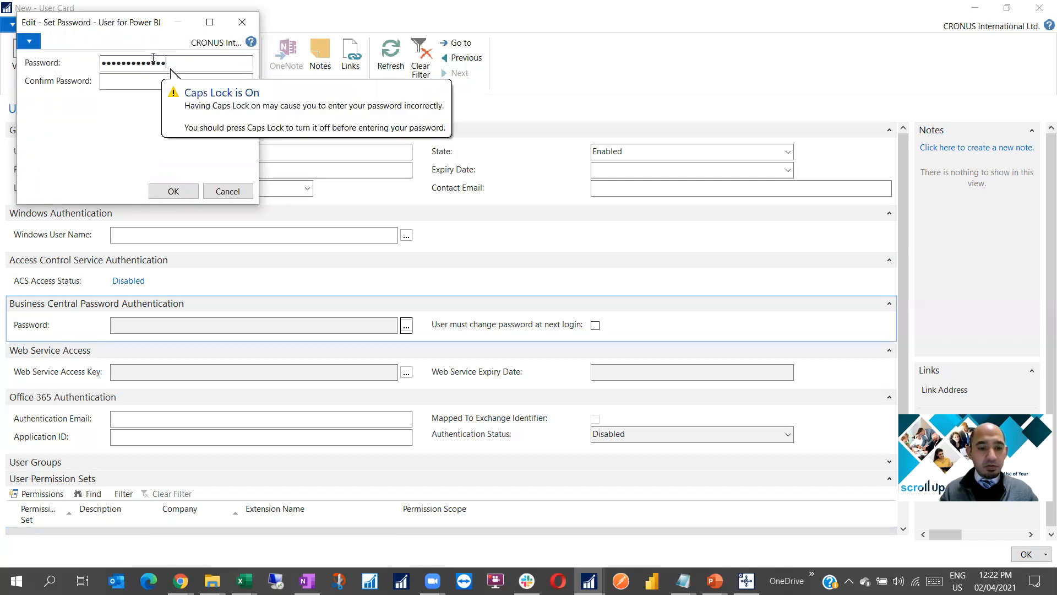
{"action": "key", "text": "Caps_Lock"}
{"action": "key", "text": "BackSpace"}
{"action": "key", "text": "BackSpace"}
{"action": "key", "text": "BackSpace"}
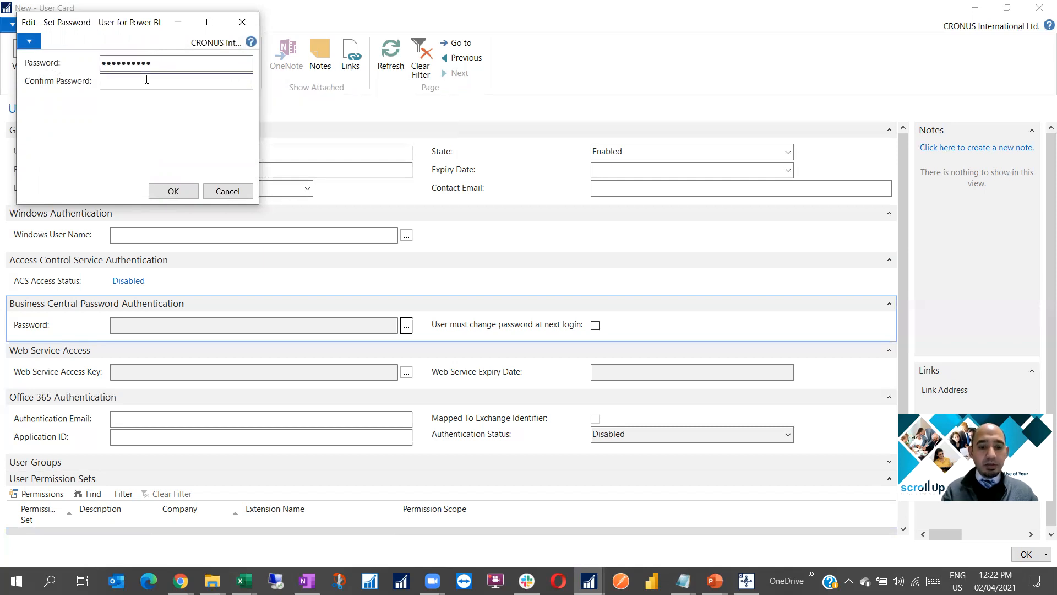
{"action": "key", "text": "Tab"}
{"action": "type", "text": "••••••"}
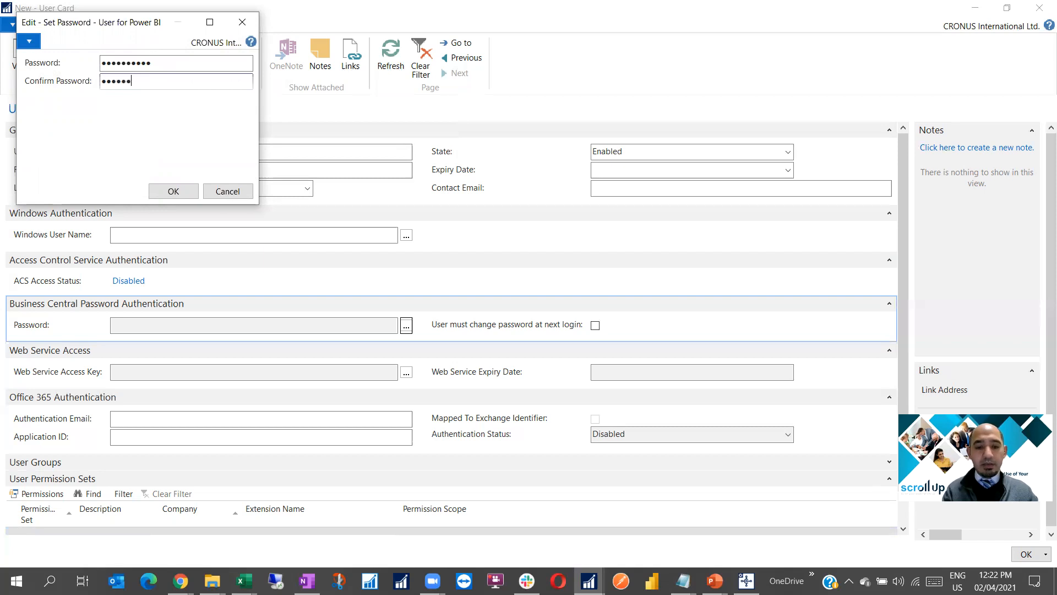
{"action": "type", "text": "•••••••"}
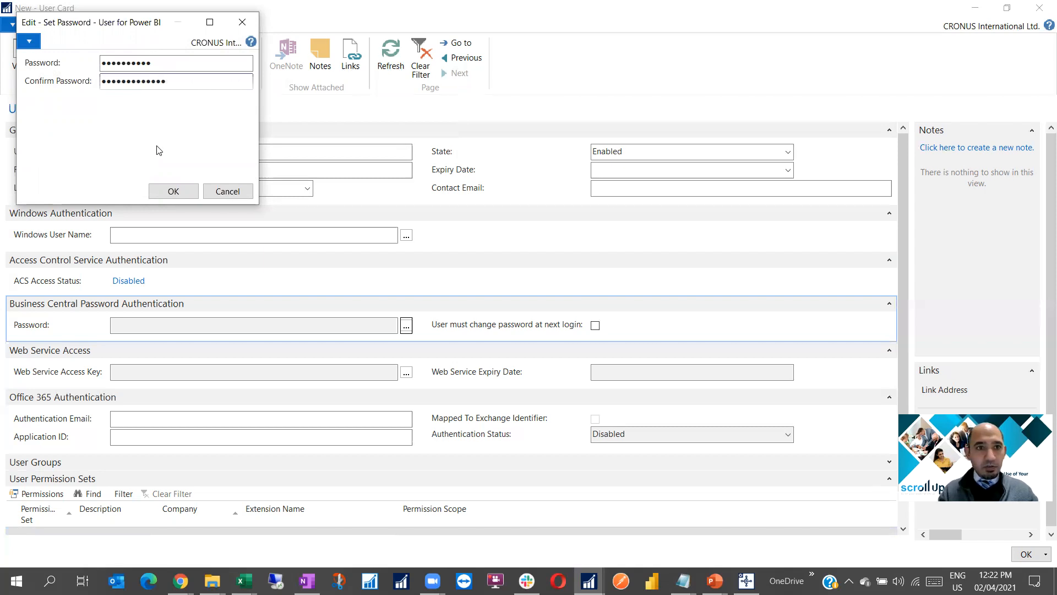
{"action": "left_click", "coordinate": [162, 200]}
{"action": "left_click", "coordinate": [596, 325]}
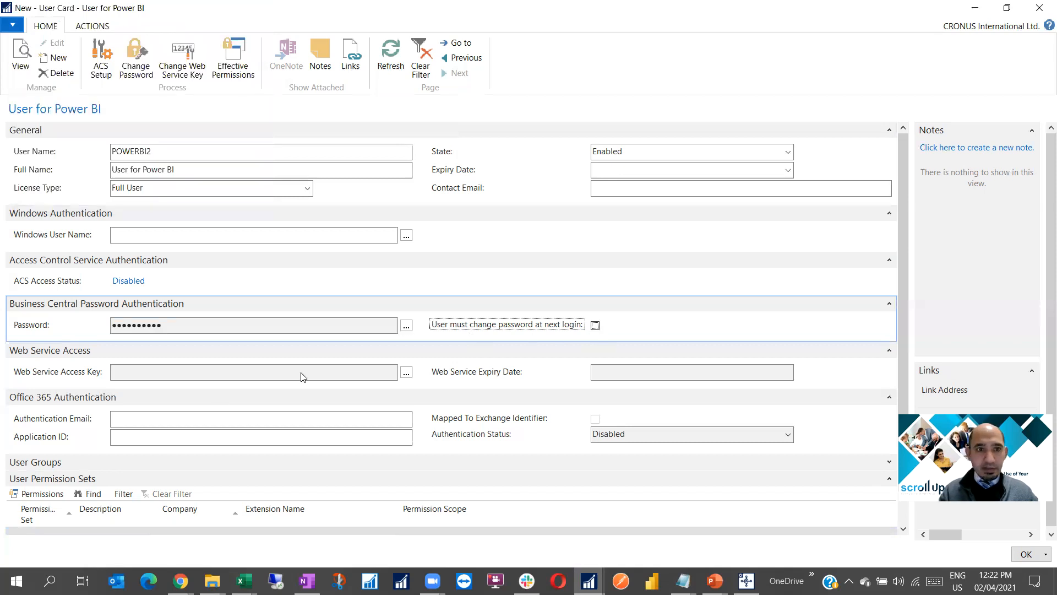
Step: Generate a web service access key for POWERBI2 without an expiration date
{"action": "left_click", "coordinate": [407, 373]}
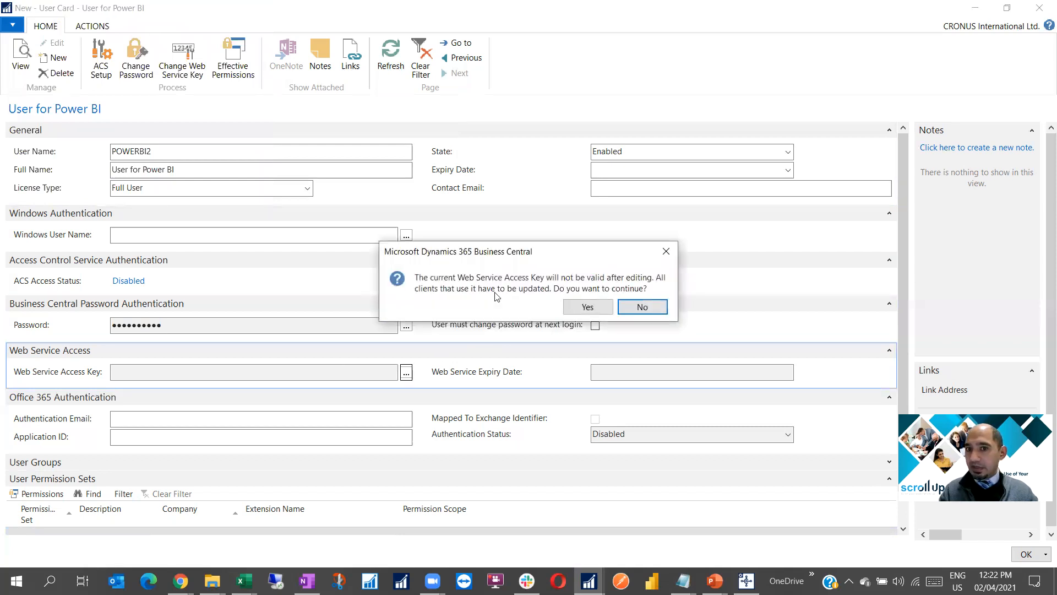
{"action": "left_click", "coordinate": [575, 309]}
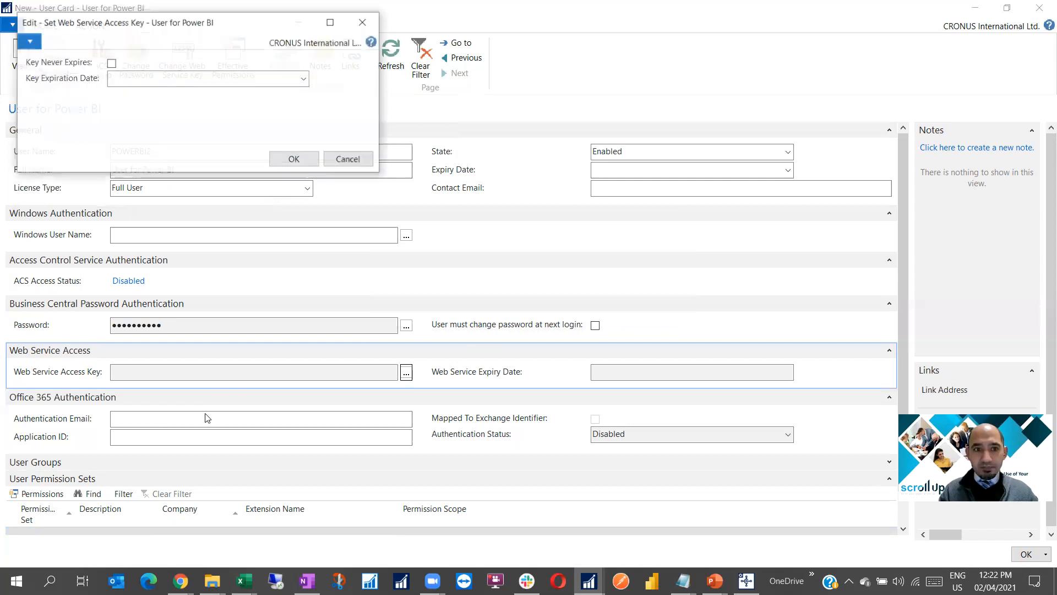
{"action": "left_click", "coordinate": [108, 65]}
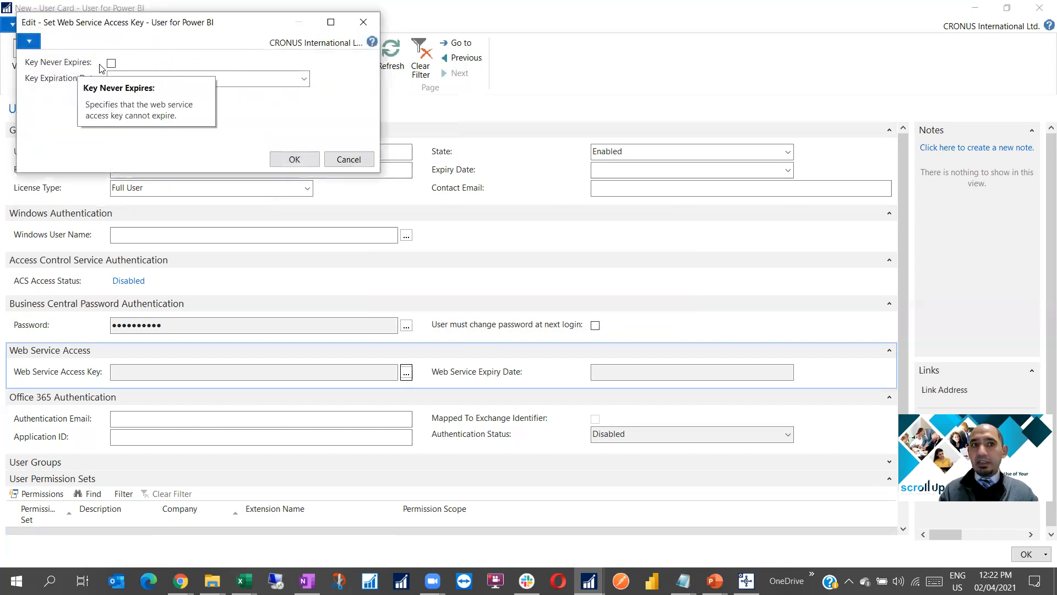
{"action": "left_click", "coordinate": [295, 159]}
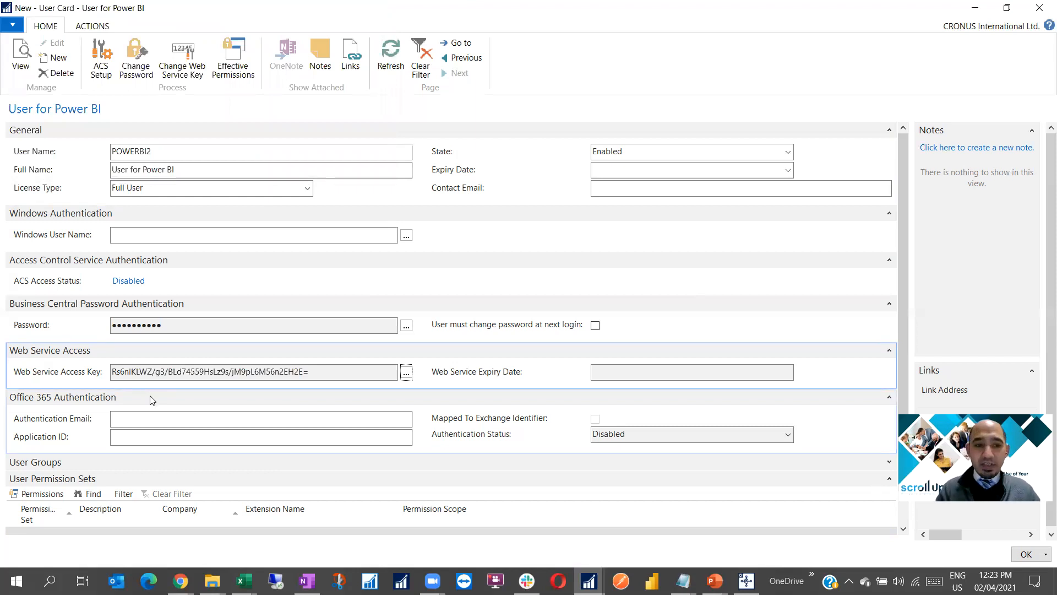
Step: Assign the SUPER permission set to POWERBI2, save the card and select this user in the Users list
{"action": "scroll", "coordinate": [45, 507], "scroll_direction": "down", "scroll_amount": 1}
{"action": "left_click", "coordinate": [46, 502]}
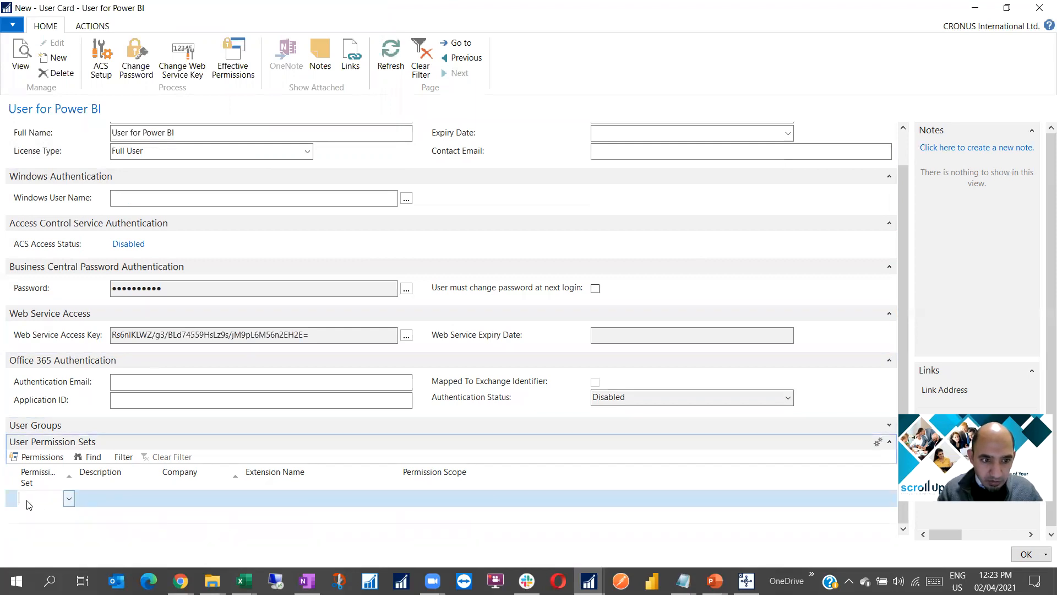
{"action": "left_click", "coordinate": [68, 498]}
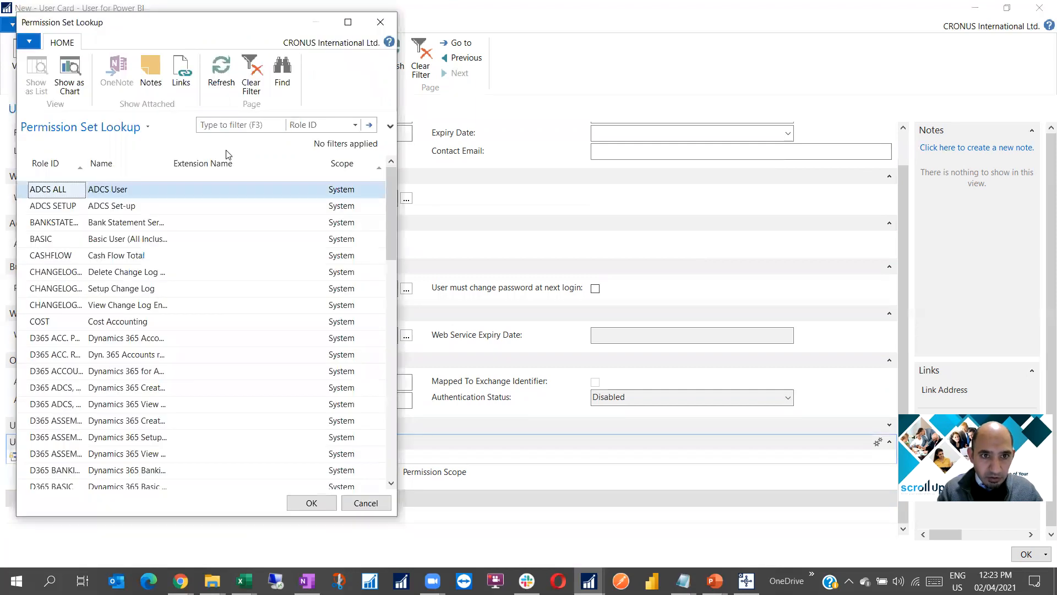
{"action": "left_click", "coordinate": [212, 125]}
{"action": "type", "text": "sup"}
{"action": "key", "text": "Return"}
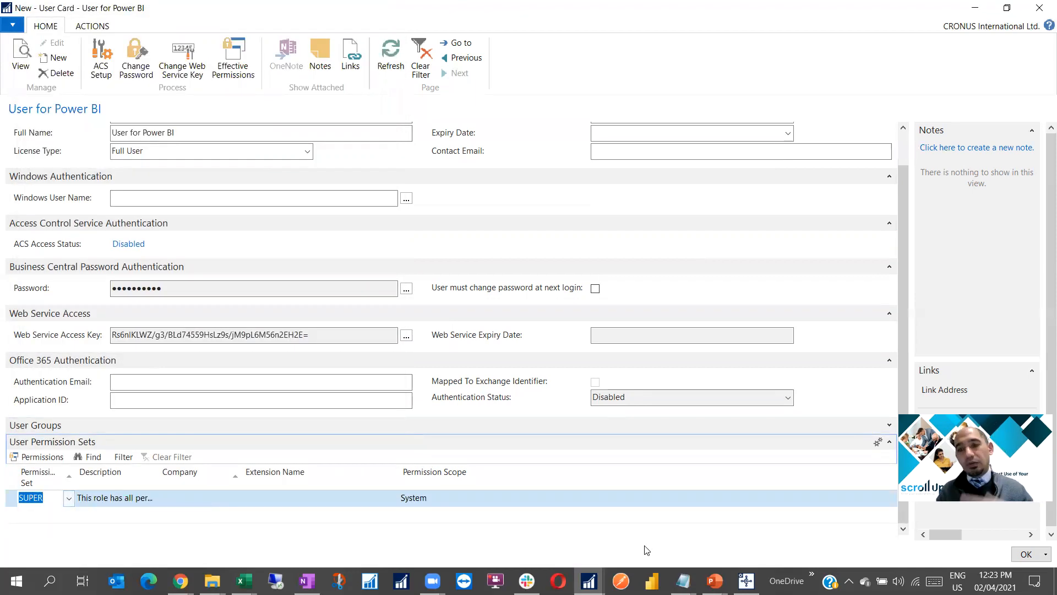
{"action": "left_click", "coordinate": [1025, 555]}
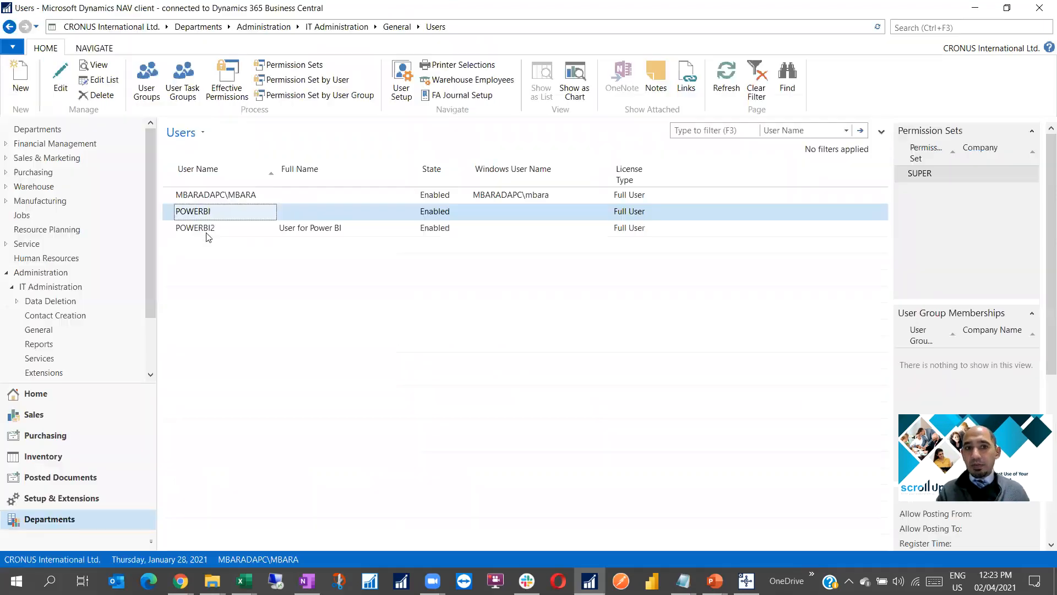
{"action": "left_click", "coordinate": [208, 232]}
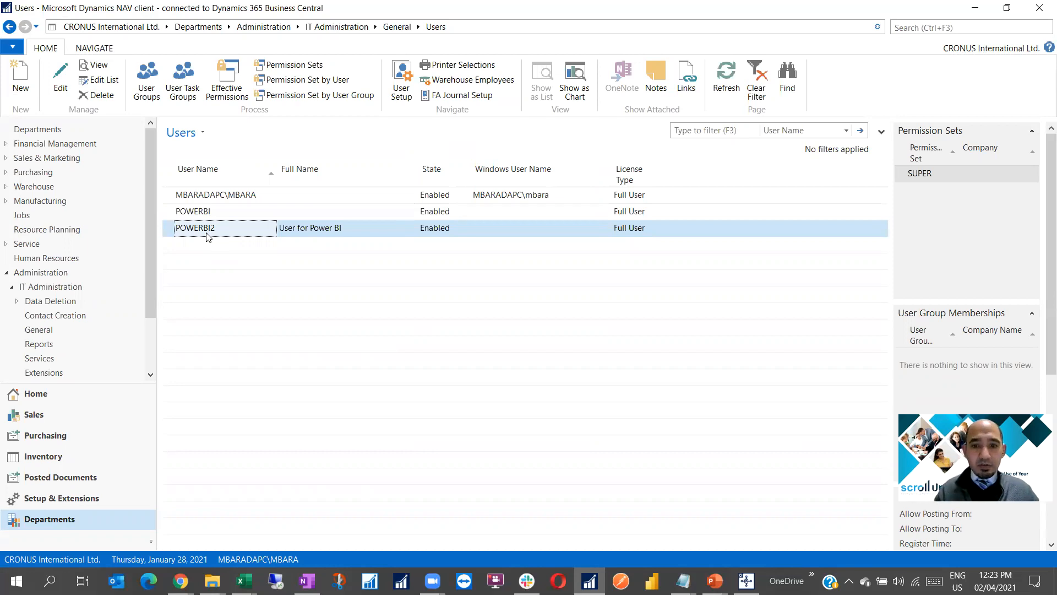
Step: Switch to Power BI Desktop, dismiss the start screen and open the full list of data sources
{"action": "left_click", "coordinate": [503, 493]}
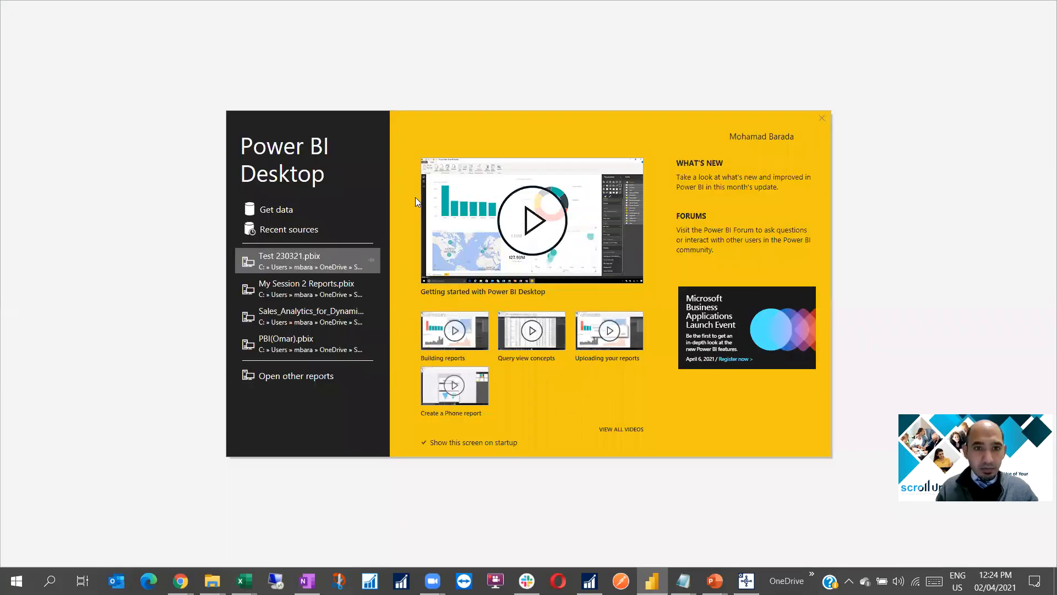
{"action": "left_click", "coordinate": [242, 224]}
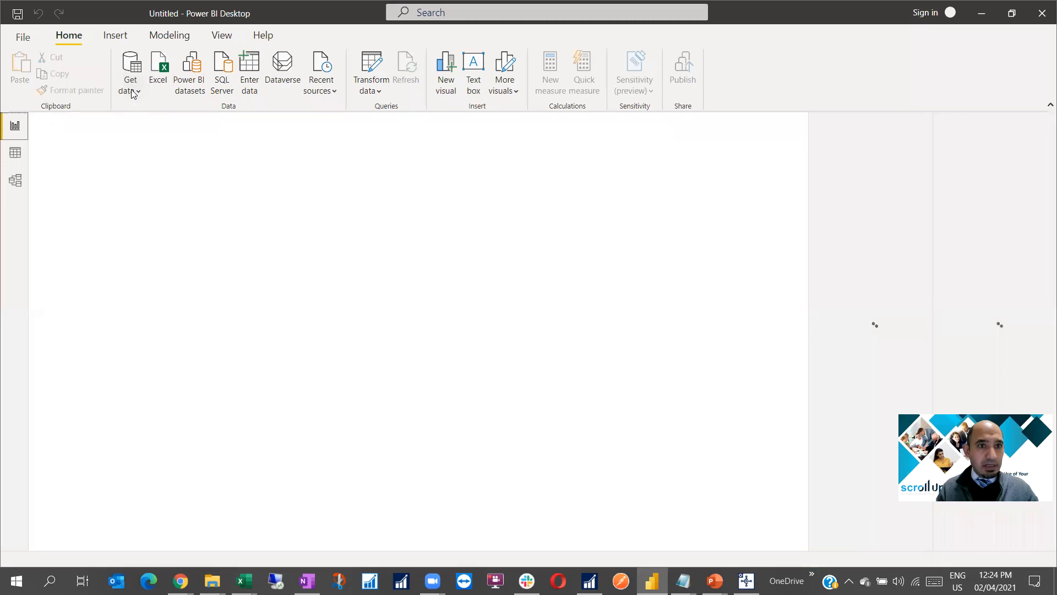
{"action": "left_click", "coordinate": [133, 92]}
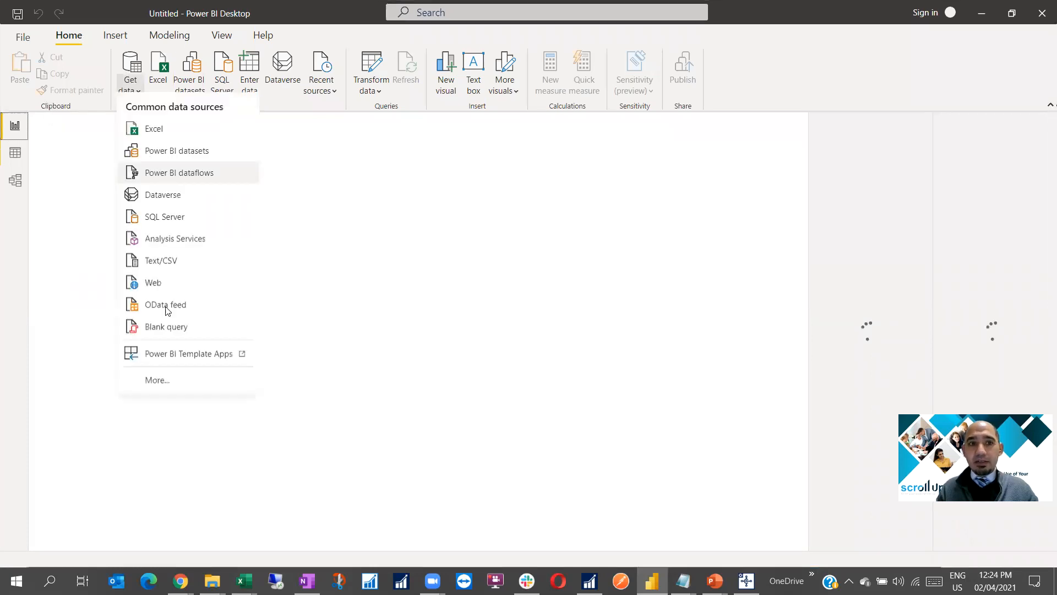
{"action": "left_click", "coordinate": [156, 387]}
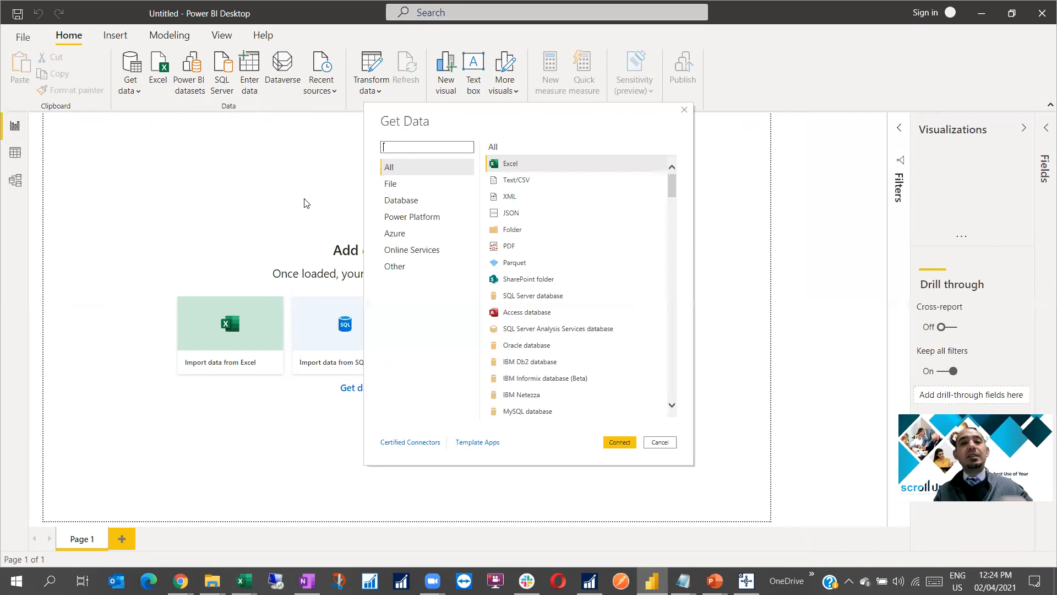
Step: Search the data sources for "dynamics 365" and connect with Dynamics 365 Business Central (on-premises)
{"action": "type", "text": "dyna"}
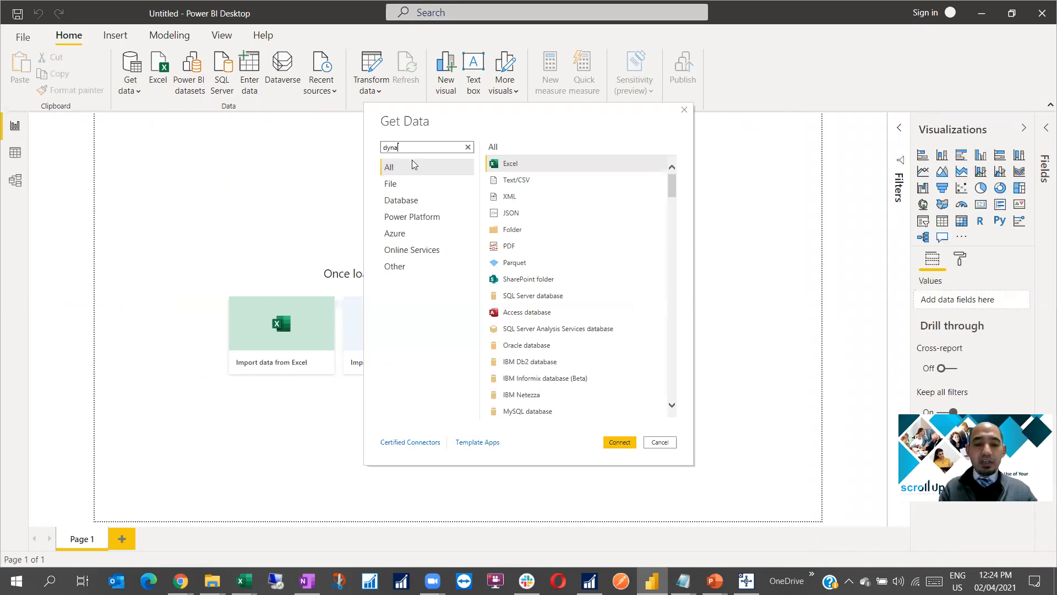
{"action": "type", "text": "mics 365"}
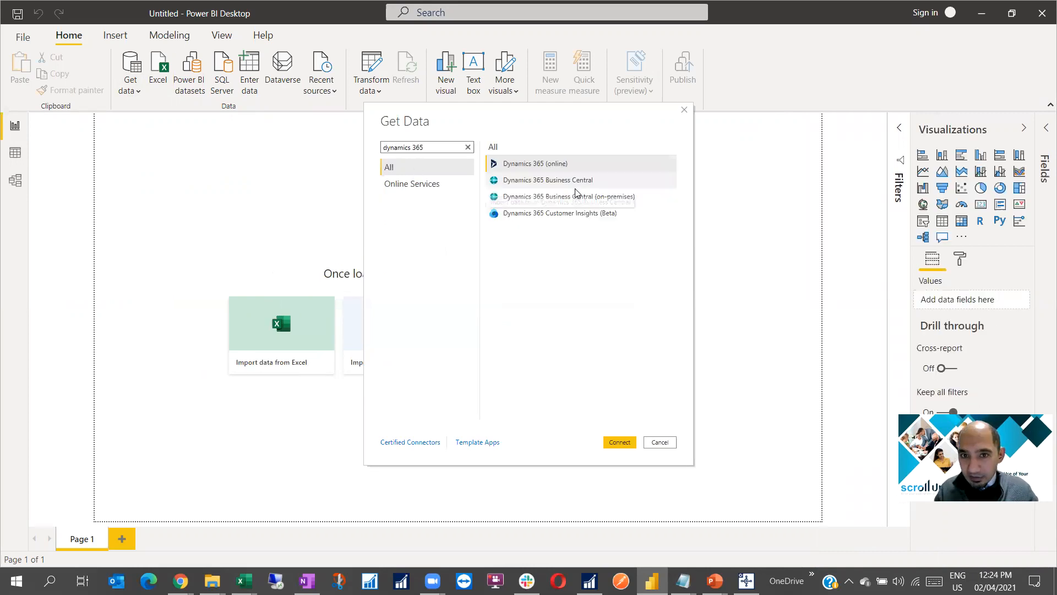
{"action": "left_click", "coordinate": [586, 197]}
{"action": "left_click", "coordinate": [616, 443]}
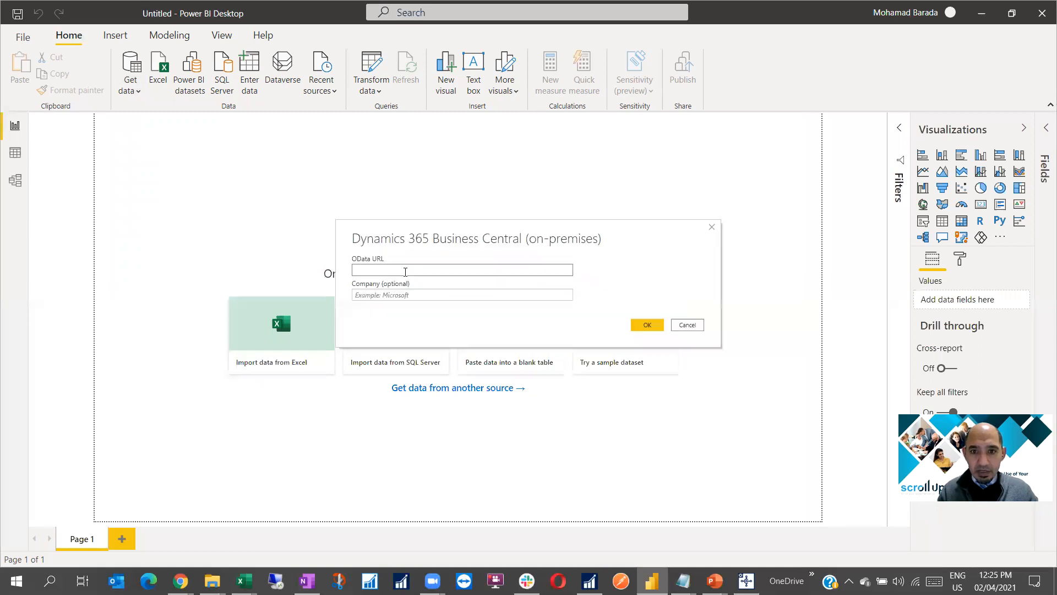
Step: Copy the BCPOWERBI2 OData URL from Notepad and submit it as the connector's OData URL in Power BI Desktop, without specifying a company
{"action": "key", "text": "alt+Tab"}
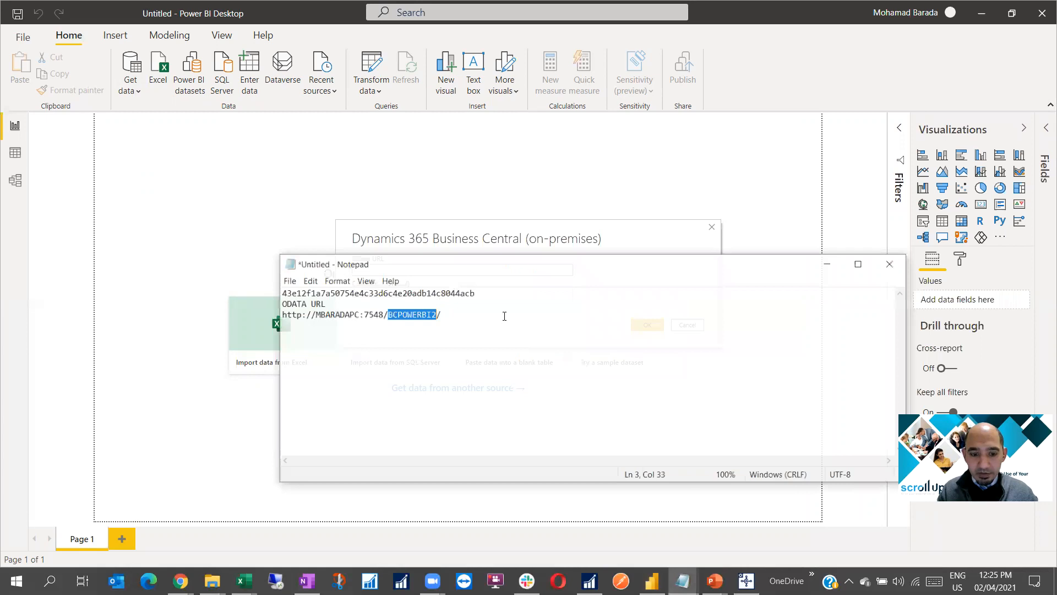
{"action": "left_click_drag", "start_coordinate": [503, 314], "coordinate": [267, 306]}
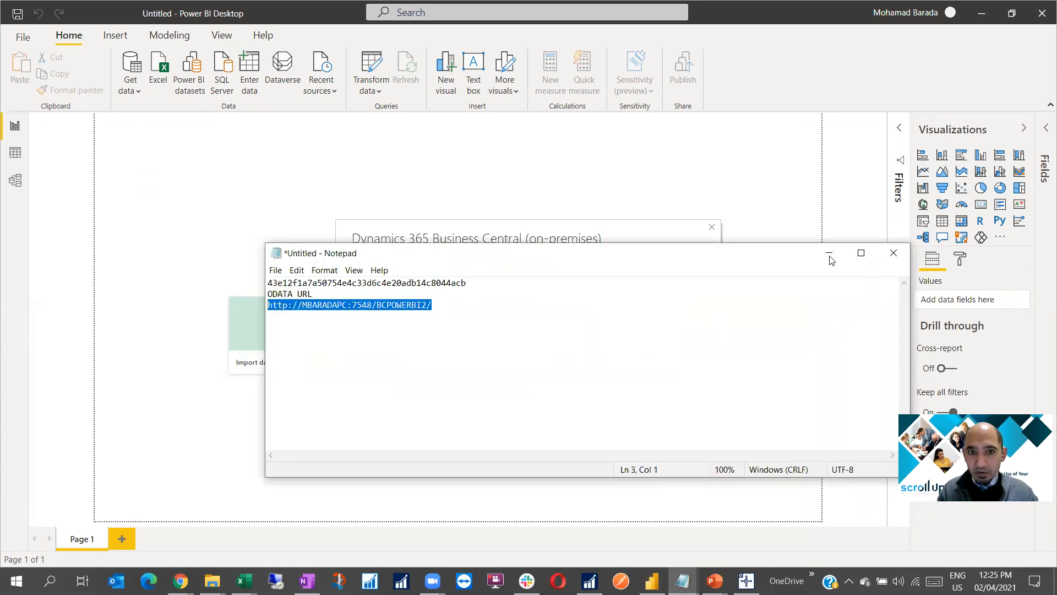
{"action": "key", "text": "ctrl+c"}
{"action": "key", "text": "alt+Tab"}
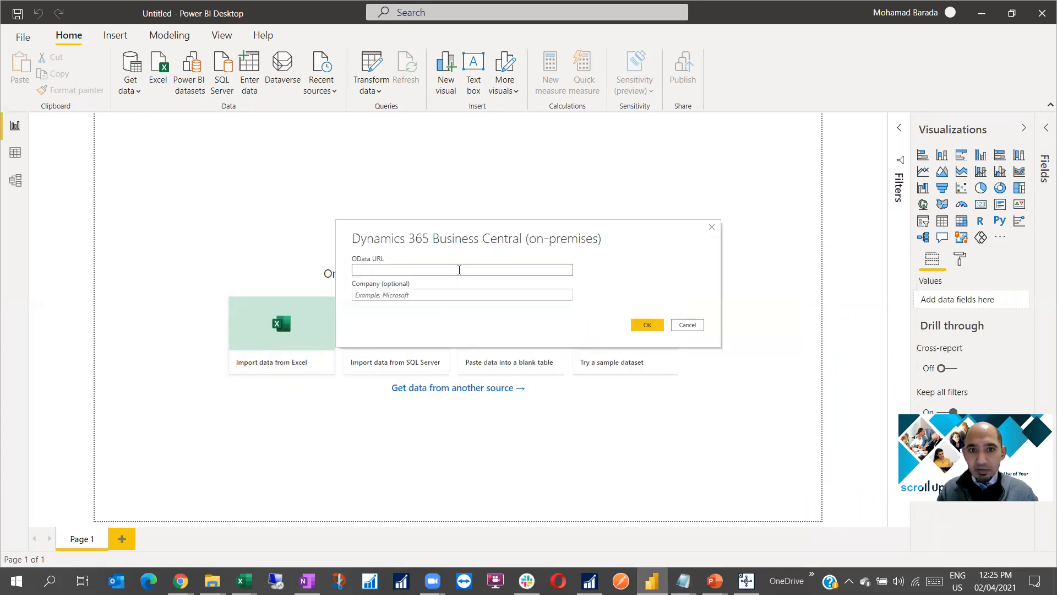
{"action": "key", "text": "ctrl+v"}
{"action": "left_click", "coordinate": [640, 325]}
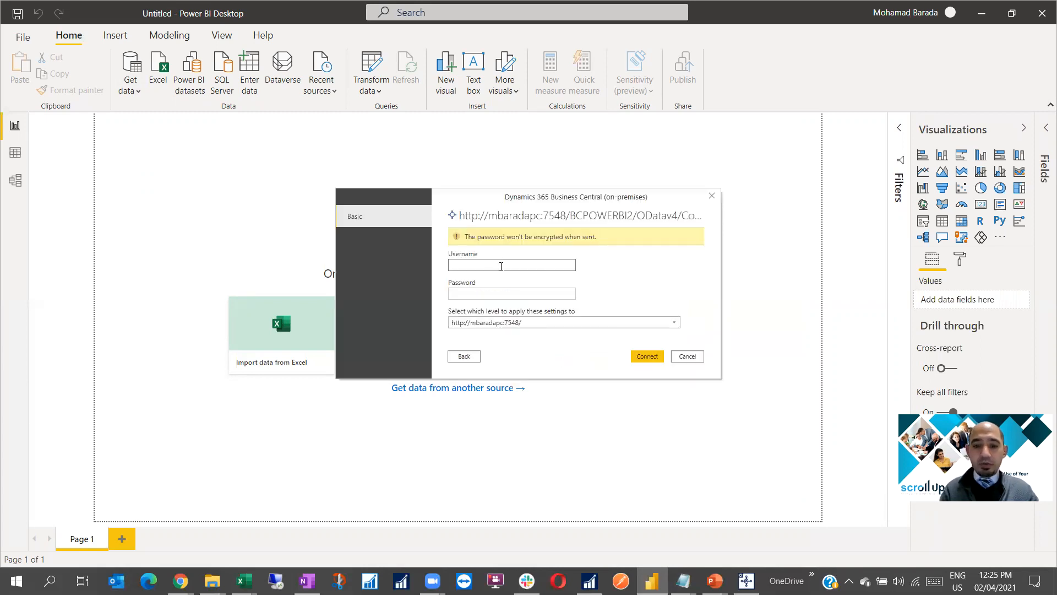
Step: Enter powerbi2 as the username with its password and connect to the Business Central data source
{"action": "type", "text": "powe"}
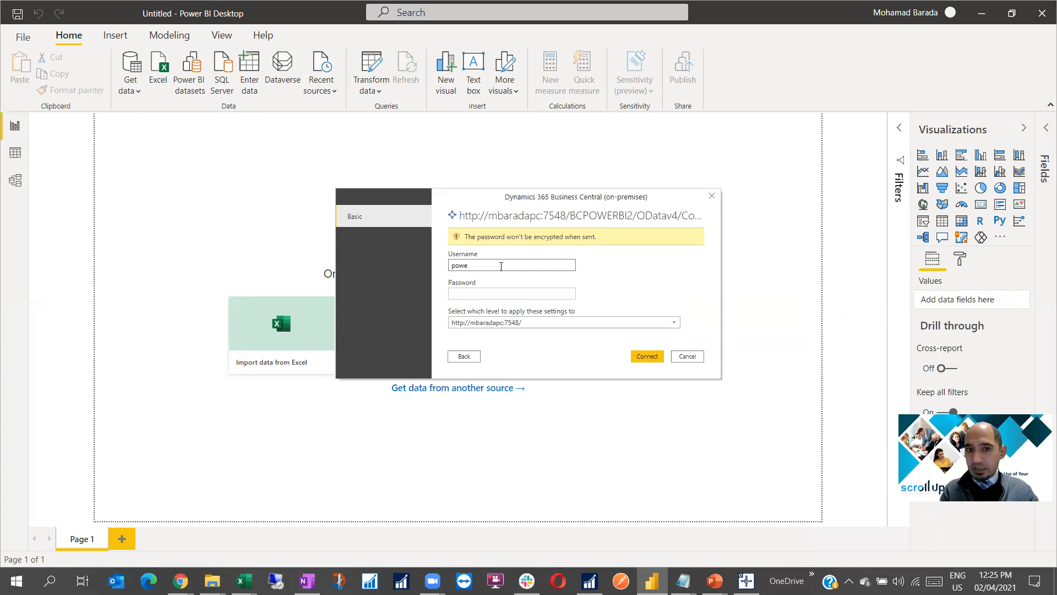
{"action": "type", "text": "rbi2****"}
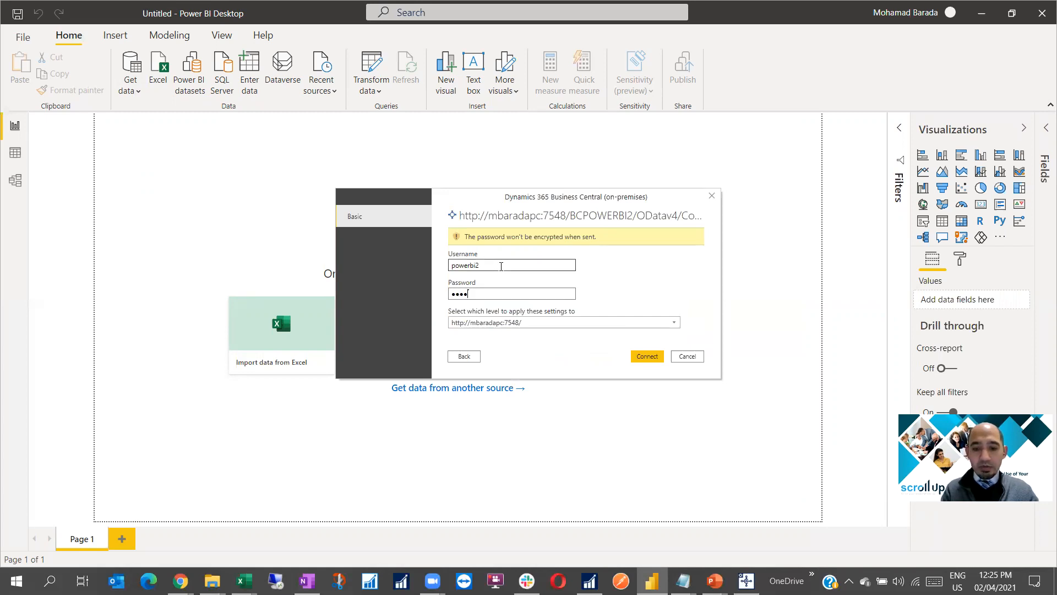
{"action": "type", "text": "*****"}
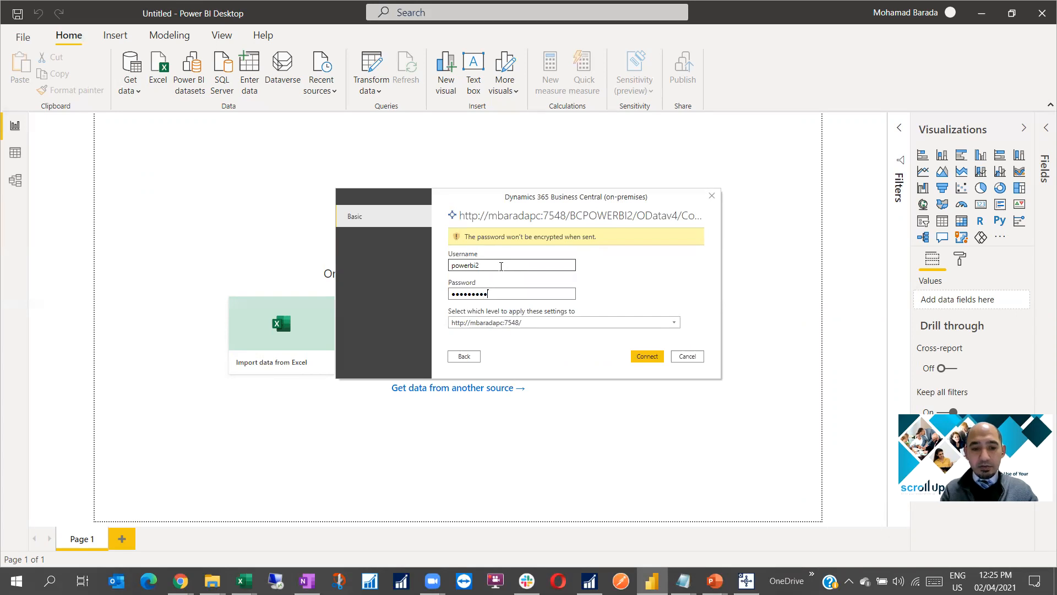
{"action": "type", "text": "****"}
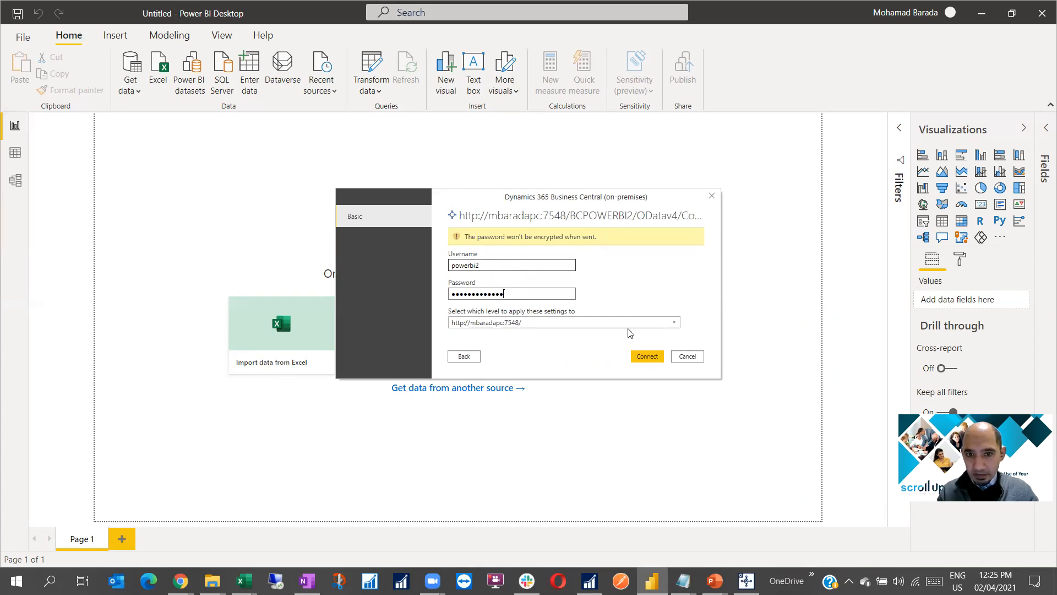
{"action": "left_click", "coordinate": [643, 357]}
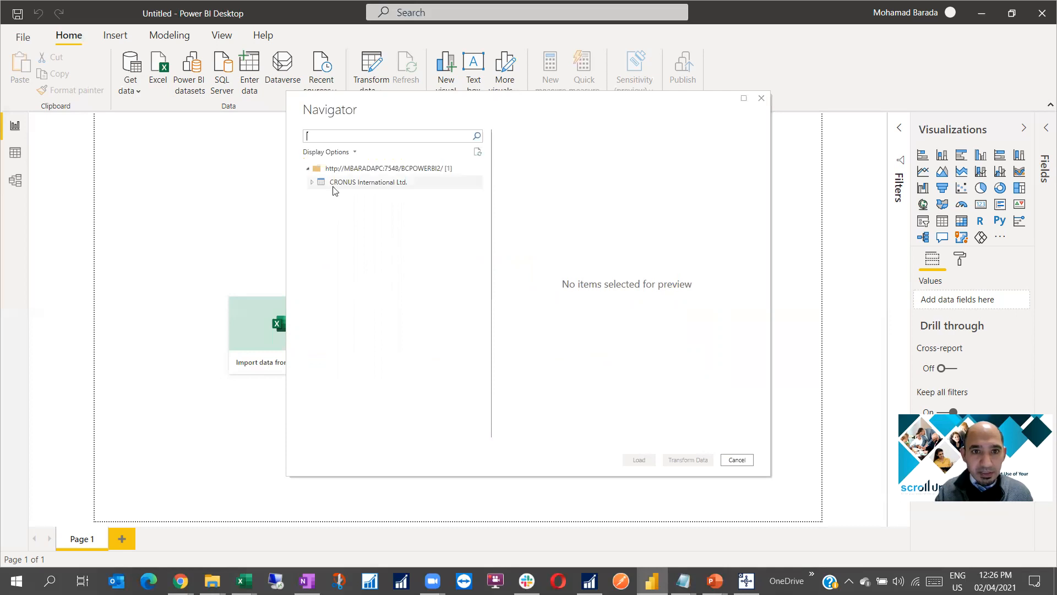
Step: Expand CRONUS International Ltd. in the Navigator and look through its available tables
{"action": "left_click", "coordinate": [312, 183]}
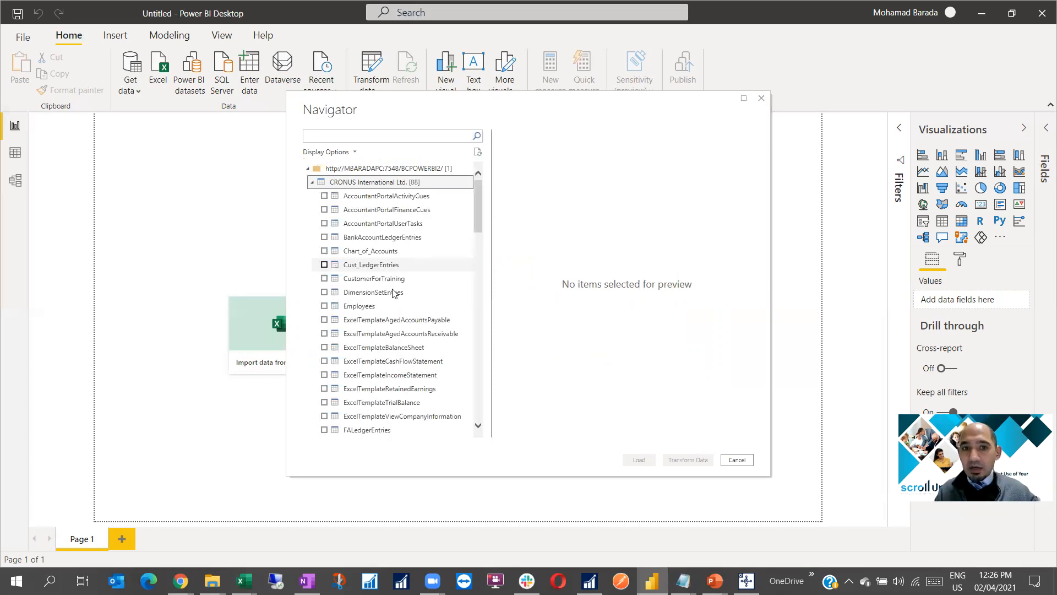
{"action": "scroll", "coordinate": [393, 298], "scroll_direction": "down", "scroll_amount": 5}
{"action": "scroll", "coordinate": [393, 298], "scroll_direction": "down", "scroll_amount": 10}
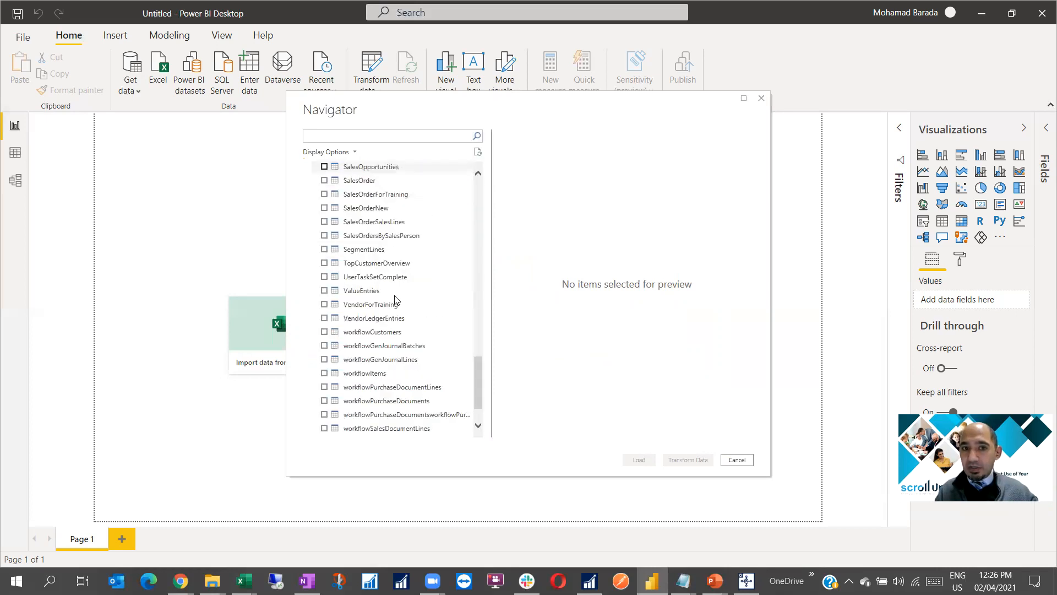
{"action": "scroll", "coordinate": [398, 297], "scroll_direction": "up", "scroll_amount": 15}
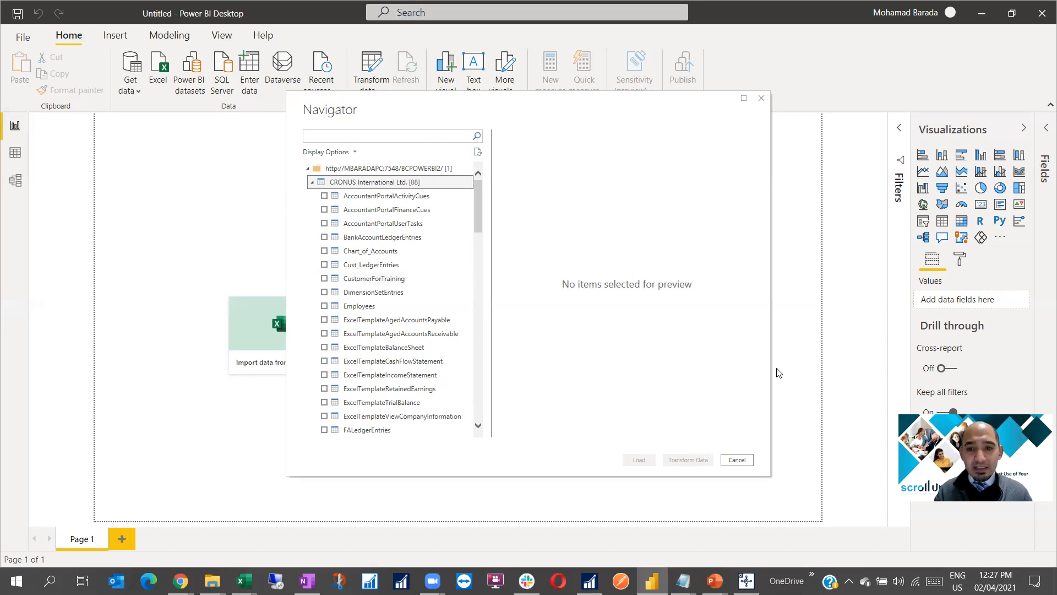
Step: Switch to Business Central Server Administration and review the OData Services settings of the BCPOWERBI2 instance
{"action": "left_click", "coordinate": [746, 581]}
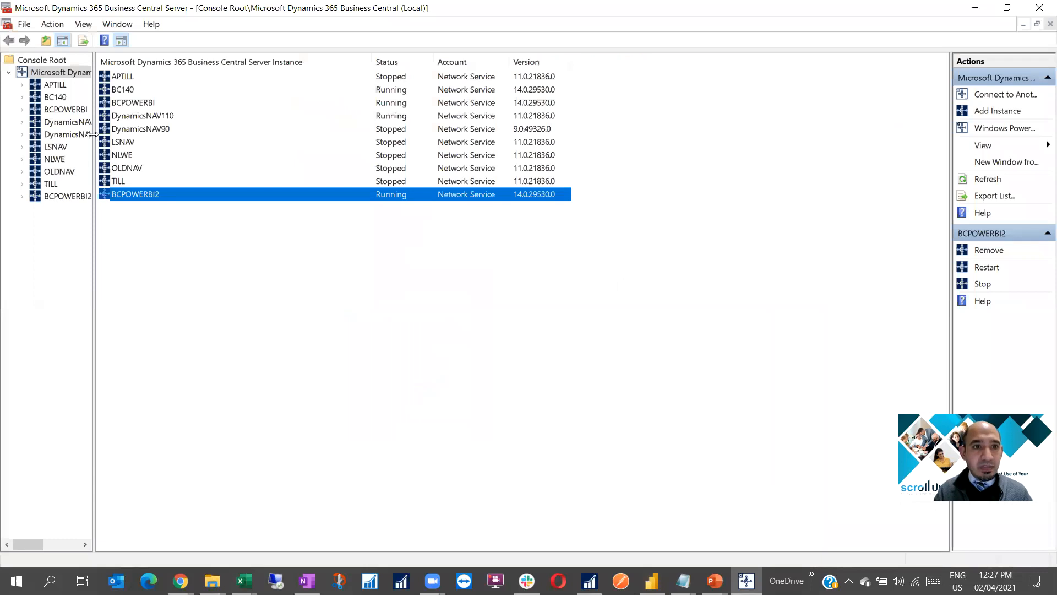
{"action": "left_click", "coordinate": [62, 197]}
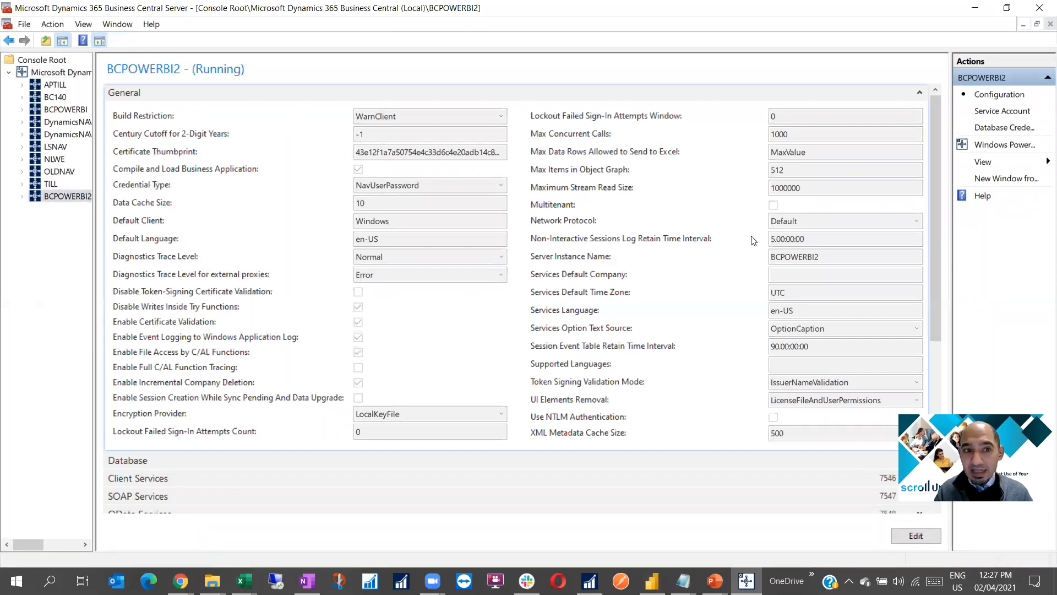
{"action": "scroll", "coordinate": [219, 242], "scroll_direction": "down", "scroll_amount": 5}
{"action": "left_click", "coordinate": [920, 234]}
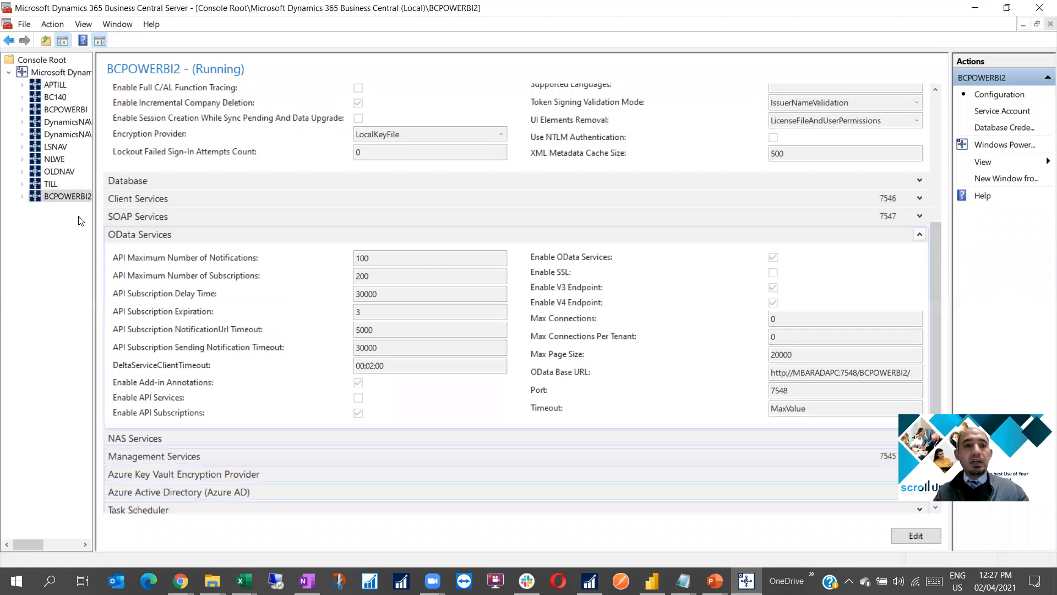
Step: Return to Power BI Desktop and select the Cust_LedgerEntries table of CRONUS International Ltd. for loading
{"action": "left_click", "coordinate": [970, 8]}
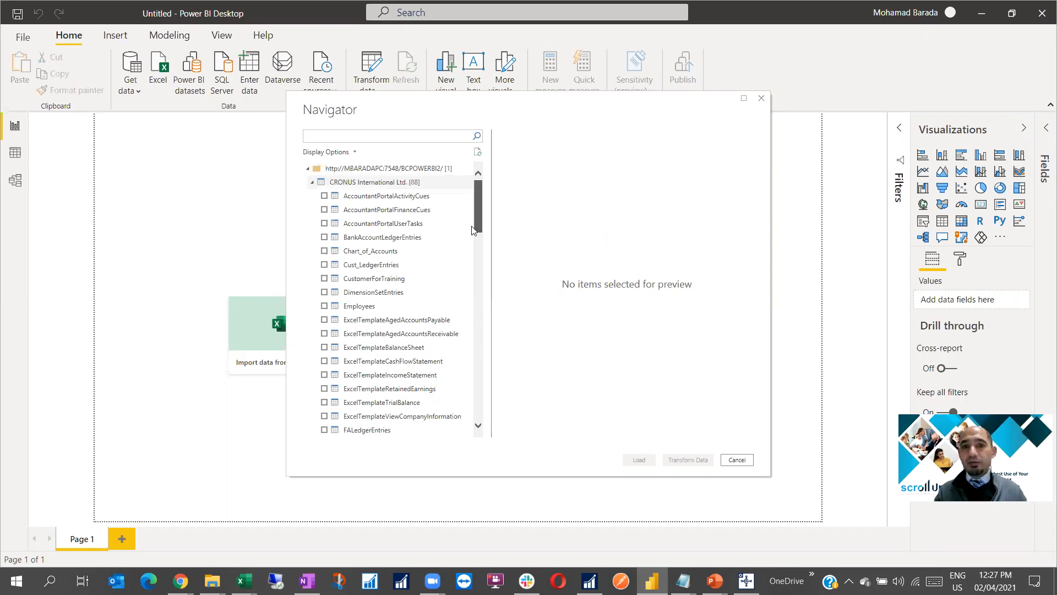
{"action": "left_click", "coordinate": [324, 265]}
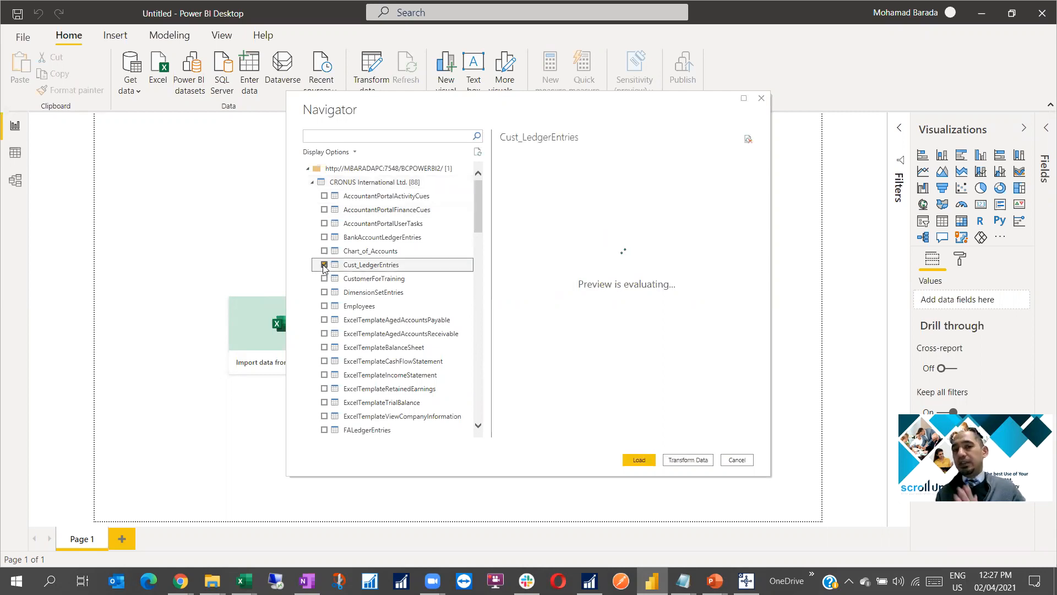